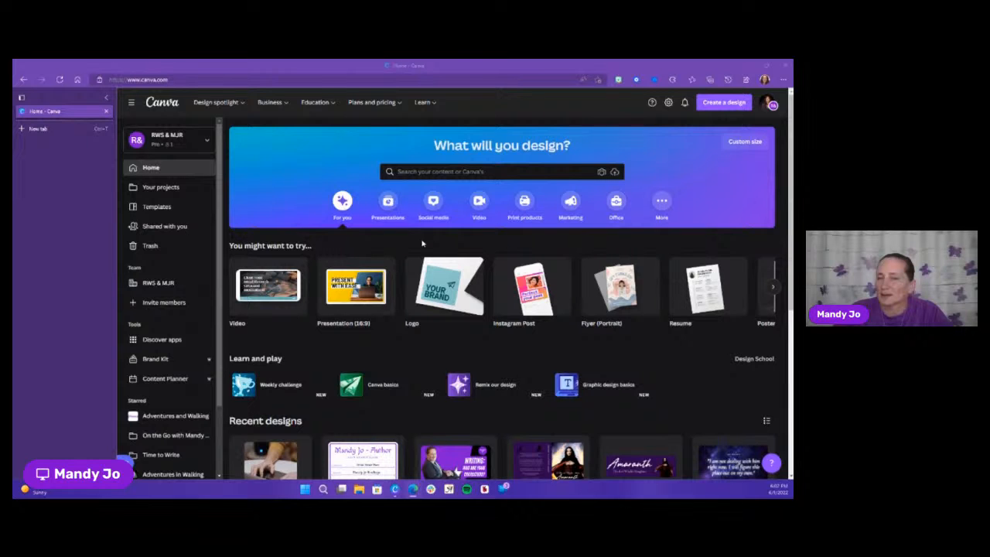
# Open the template gallery and narrow it to the Instagram Story templates in the Social Media category
pyautogui.moveTo(710, 306)
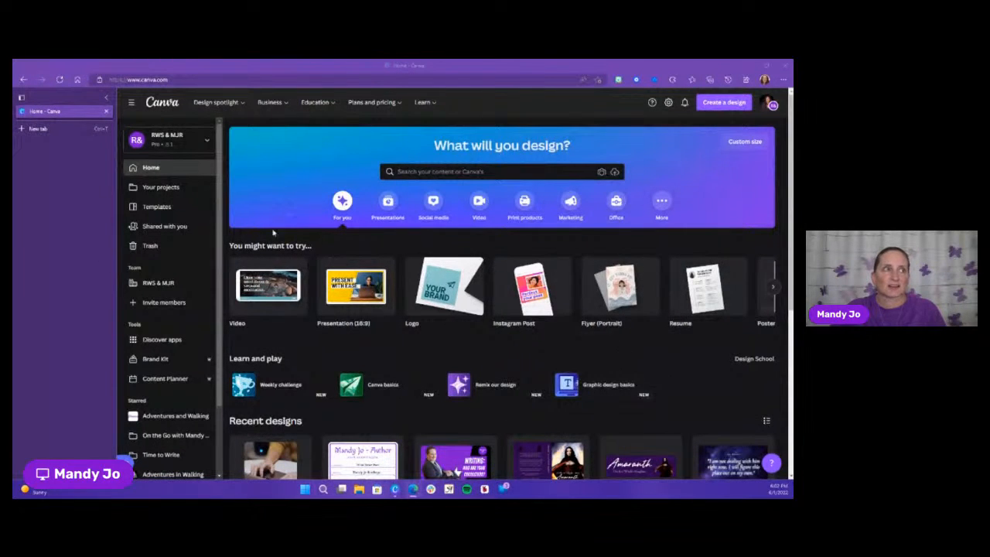
pyautogui.click(162, 211)
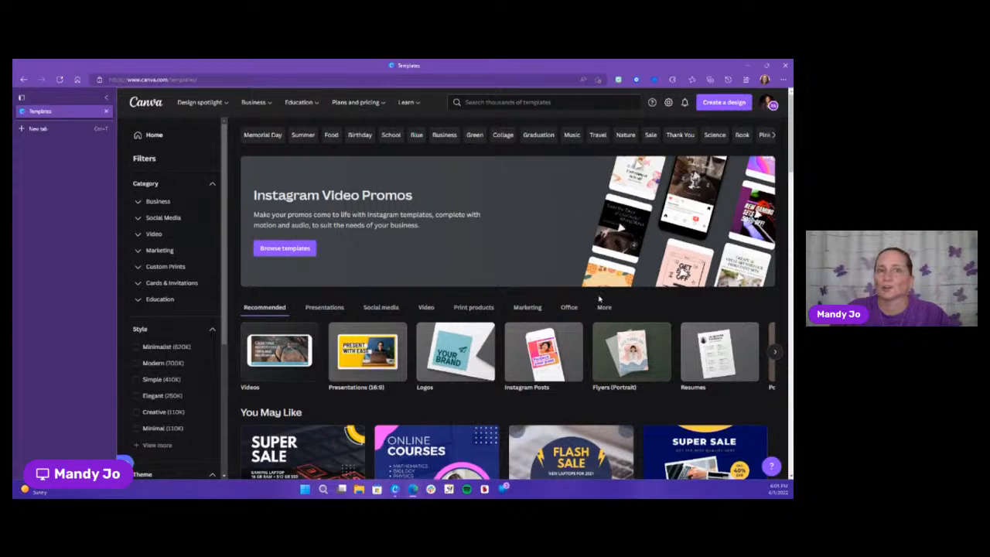
pyautogui.scroll(-2, 702, 415)
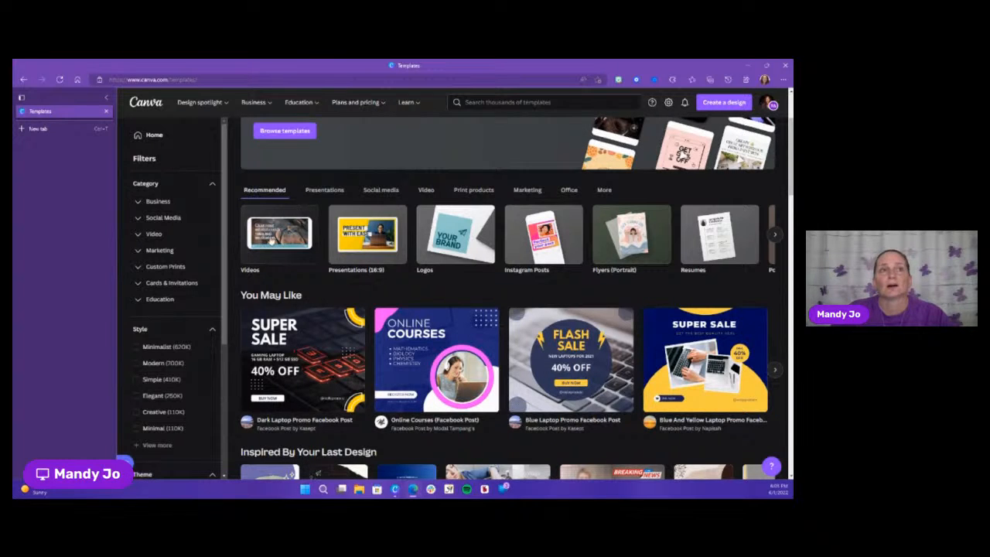
pyautogui.scroll(1, 537, 266)
pyautogui.scroll(1, 537, 266)
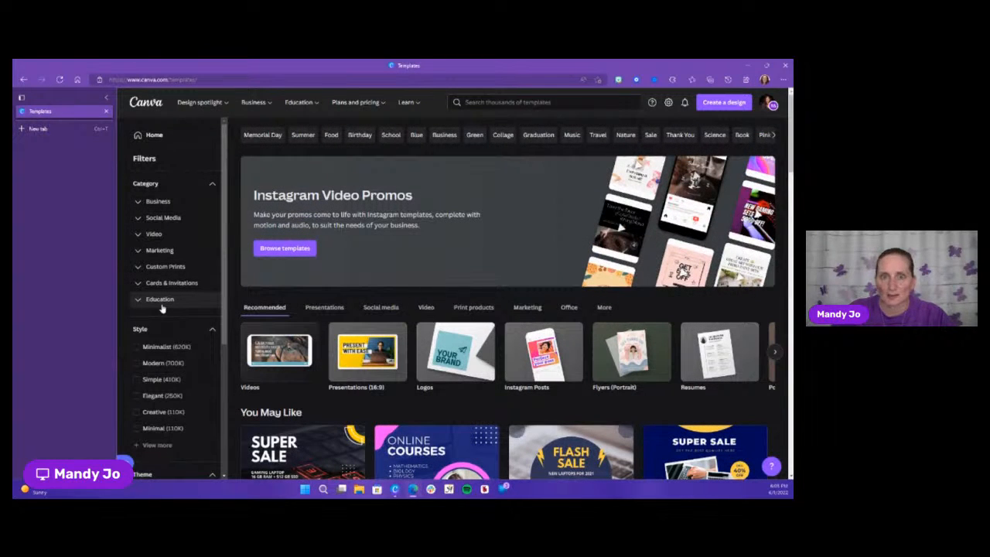
pyautogui.click(185, 219)
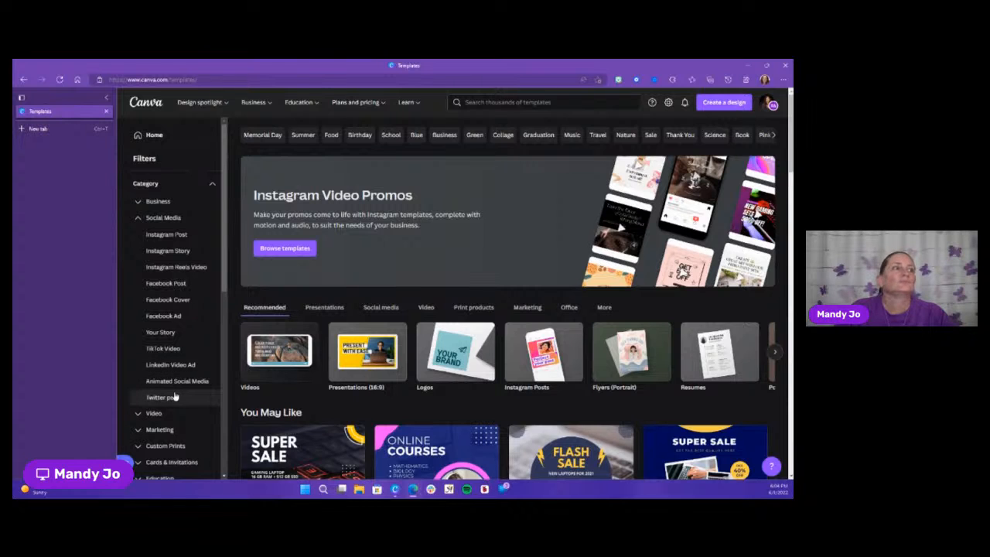
pyautogui.click(173, 252)
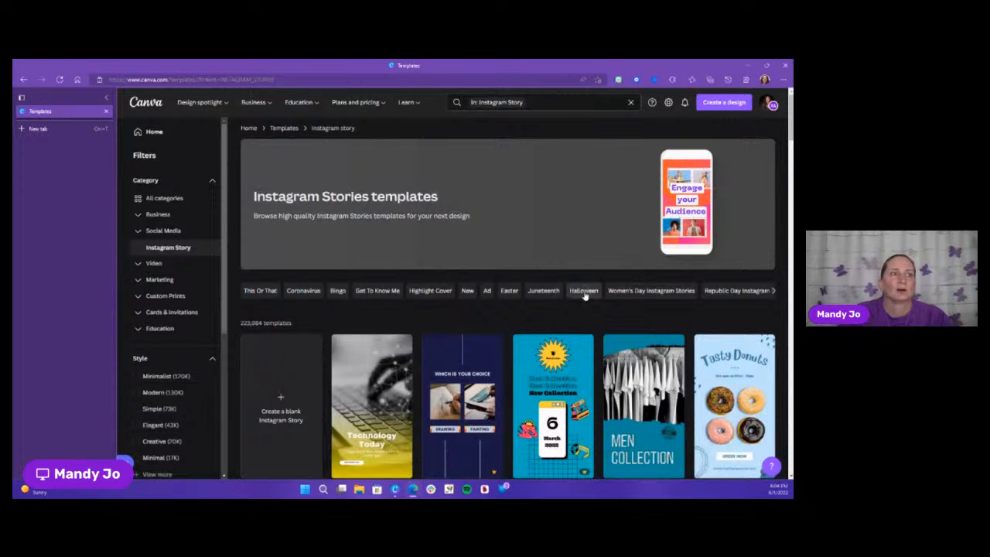
# Look through the Instagram Story templates and the suggested topic tags above them
pyautogui.scroll(-1, 584, 291)
pyautogui.scroll(-1, 584, 297)
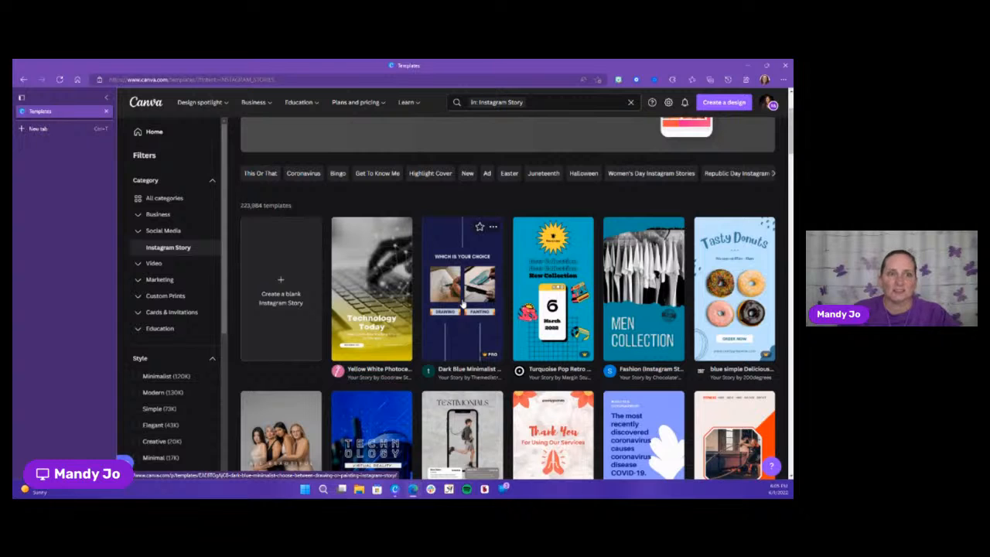
pyautogui.scroll(-1, 464, 304)
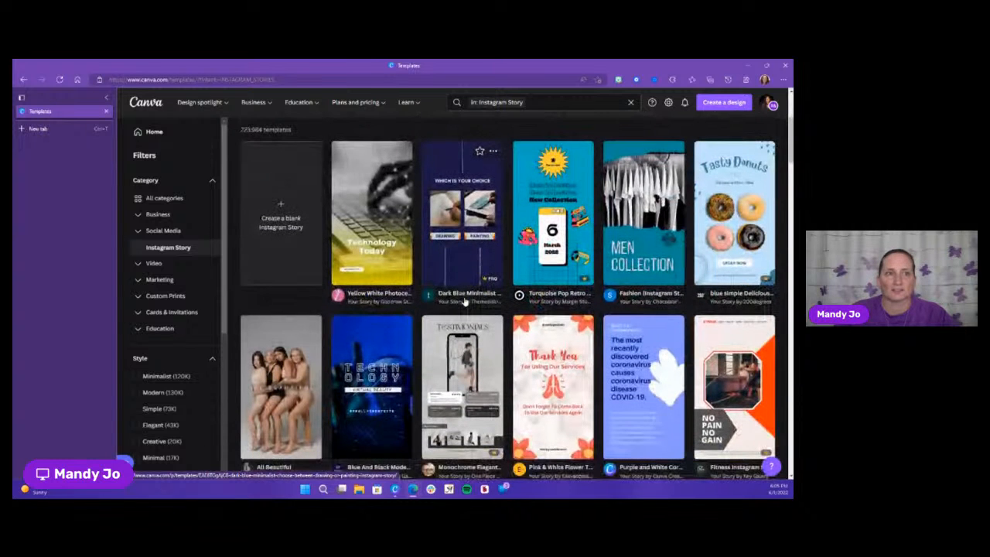
pyautogui.scroll(-3, 464, 304)
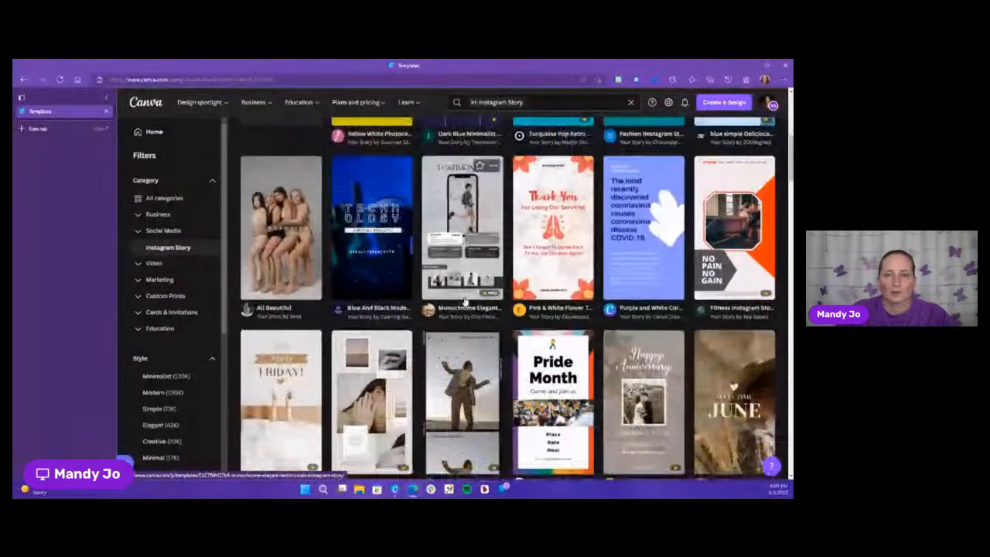
pyautogui.scroll(-1, 464, 302)
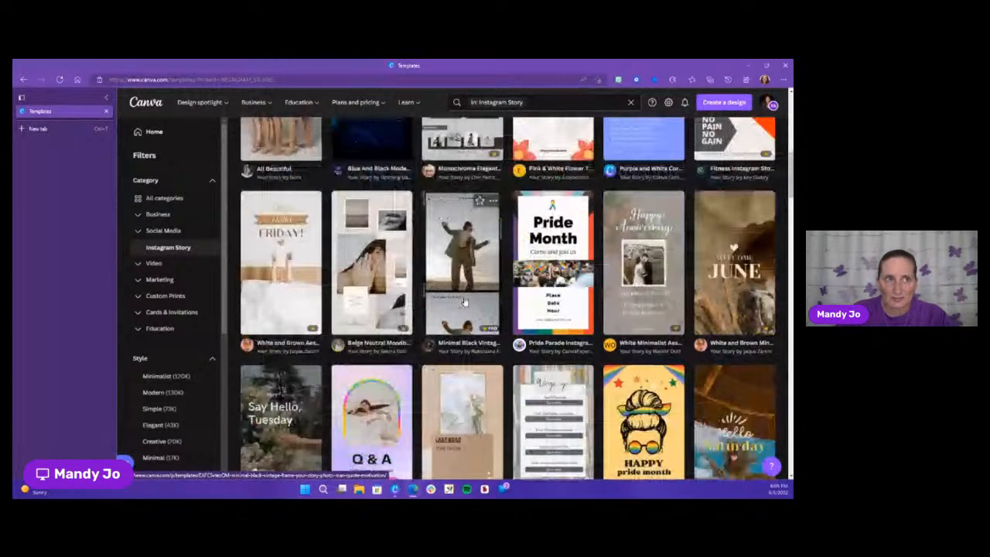
pyautogui.scroll(5, 449, 313)
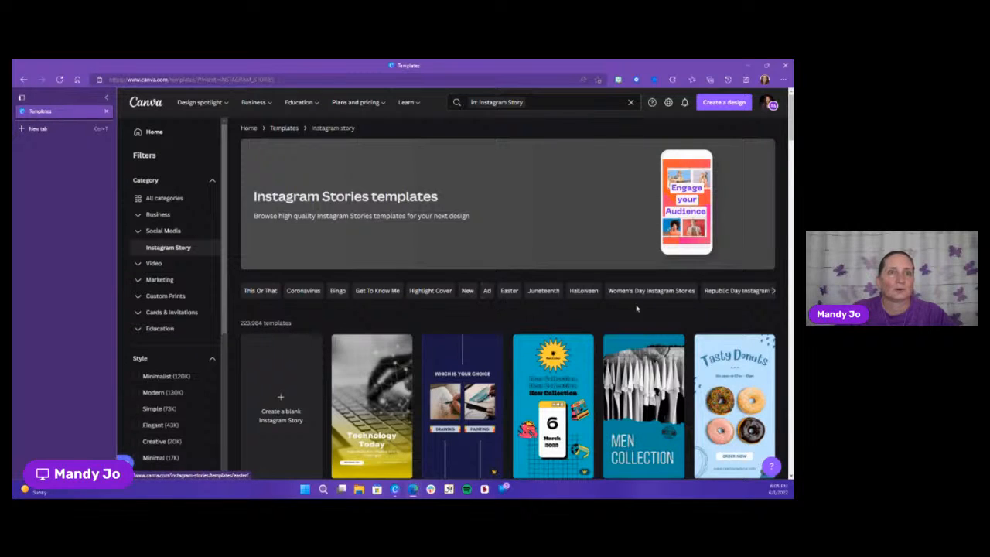
pyautogui.click(773, 292)
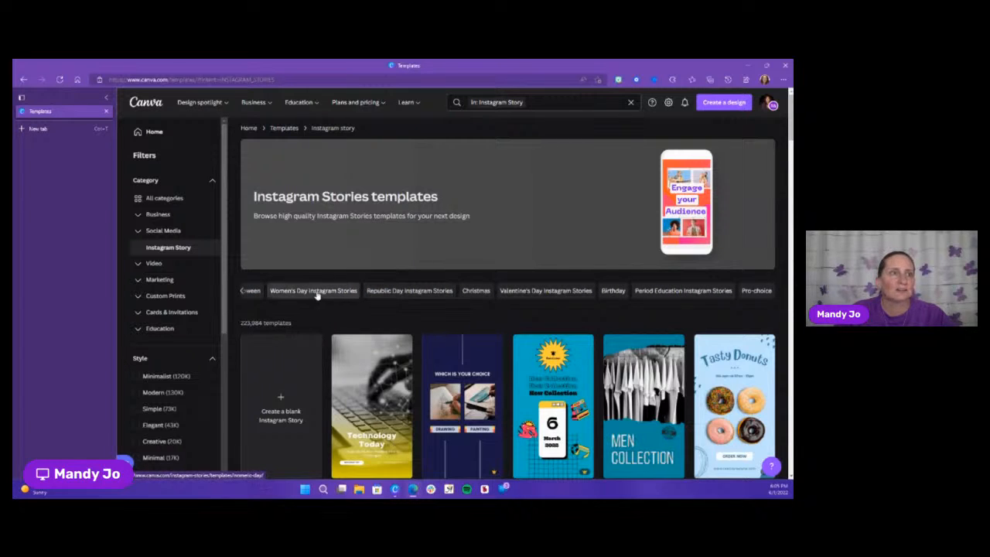
pyautogui.click(241, 293)
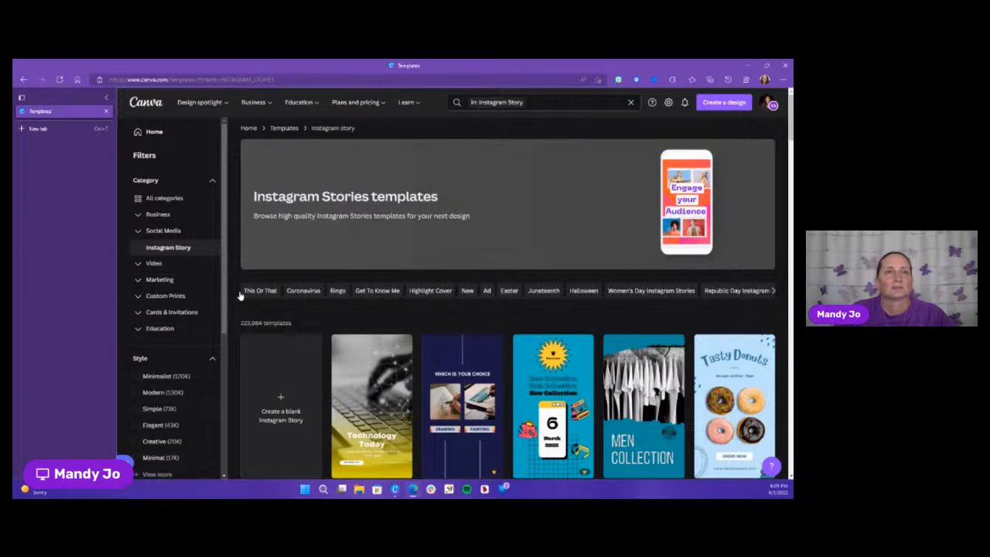
# Narrow the templates to the New topic and open Red White Simple New Shoes Instagram Story for customizing in the browser
pyautogui.click(468, 292)
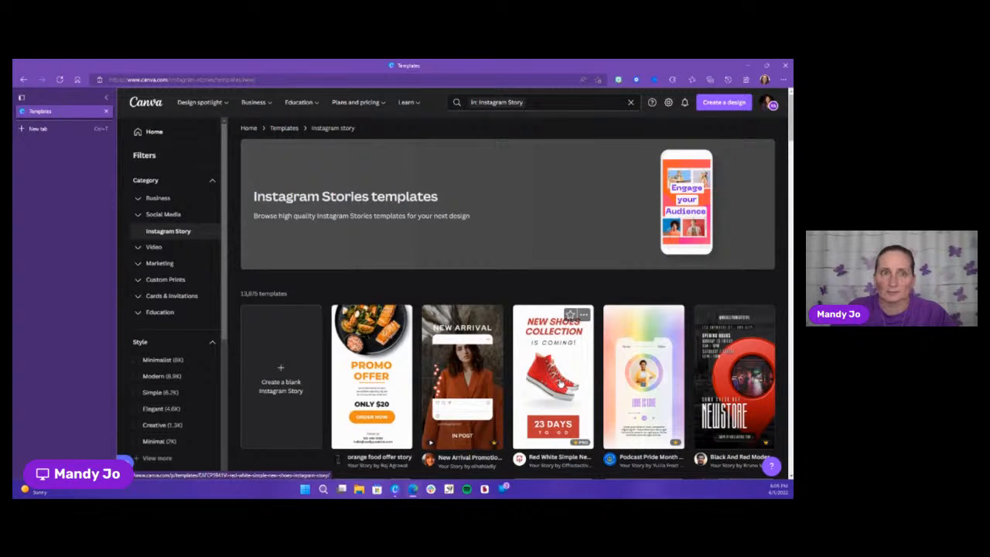
pyautogui.click(560, 383)
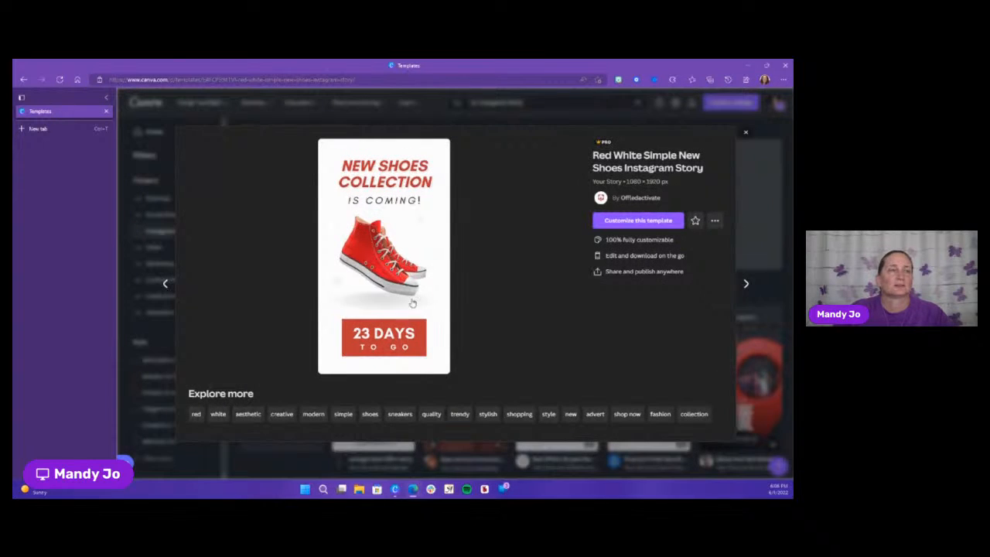
pyautogui.click(627, 225)
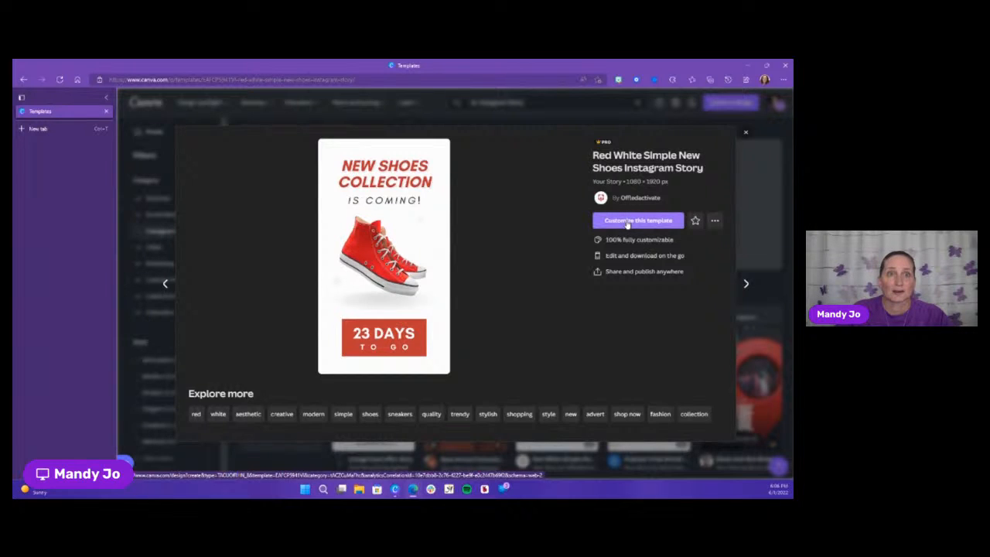
pyautogui.click(626, 223)
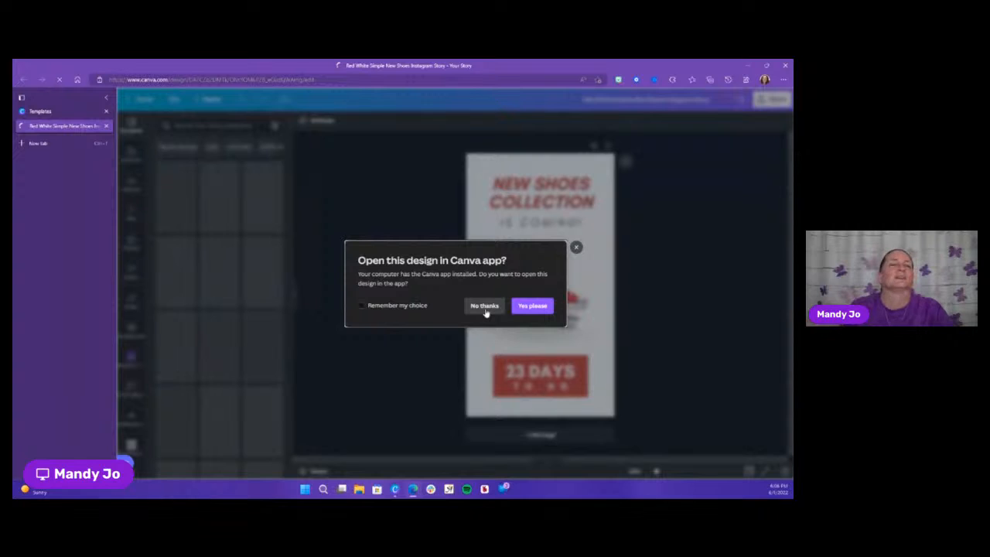
pyautogui.click(485, 307)
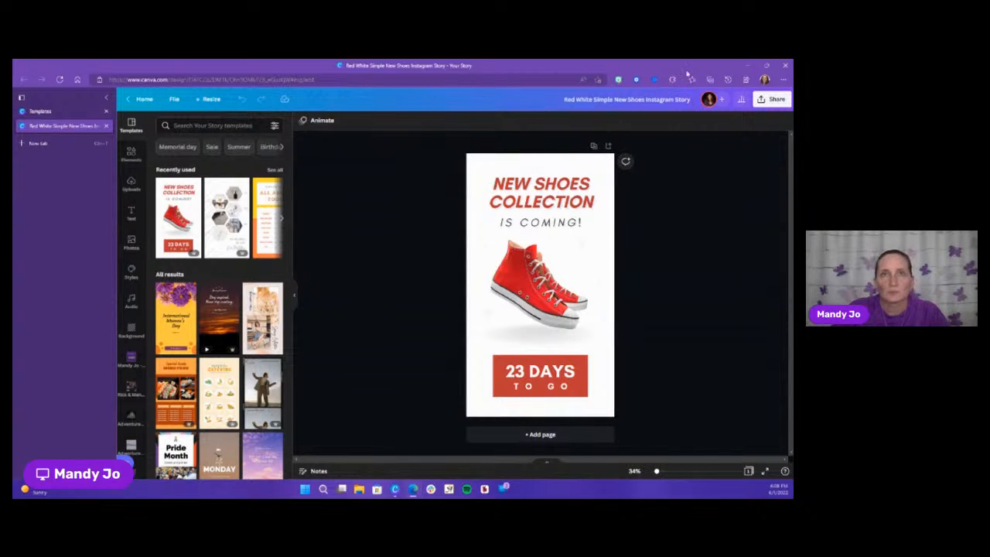
# Close the browser, switch to the Canva desktop app and open the Red White Simple New Shoes design from the recent designs
pyautogui.moveTo(767, 67)
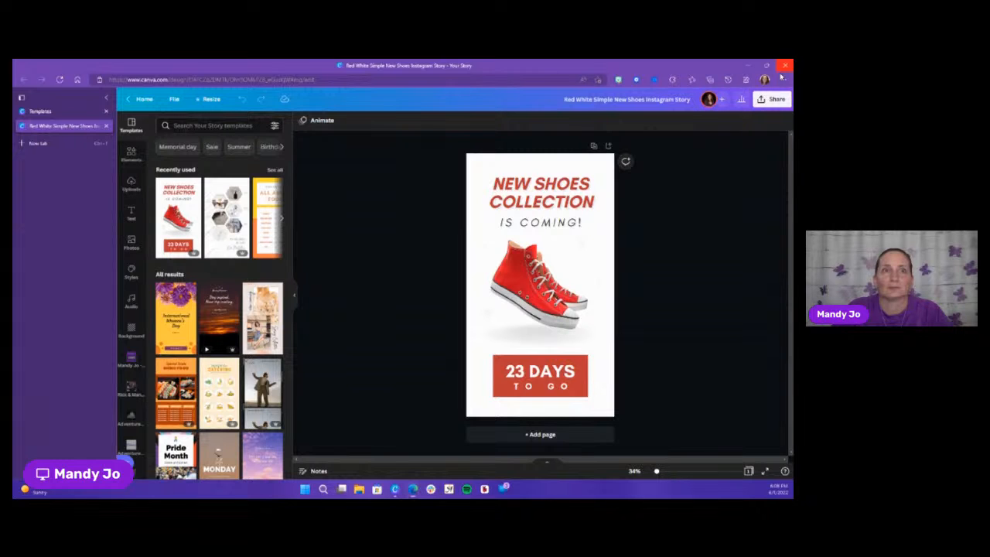
pyautogui.click(784, 65)
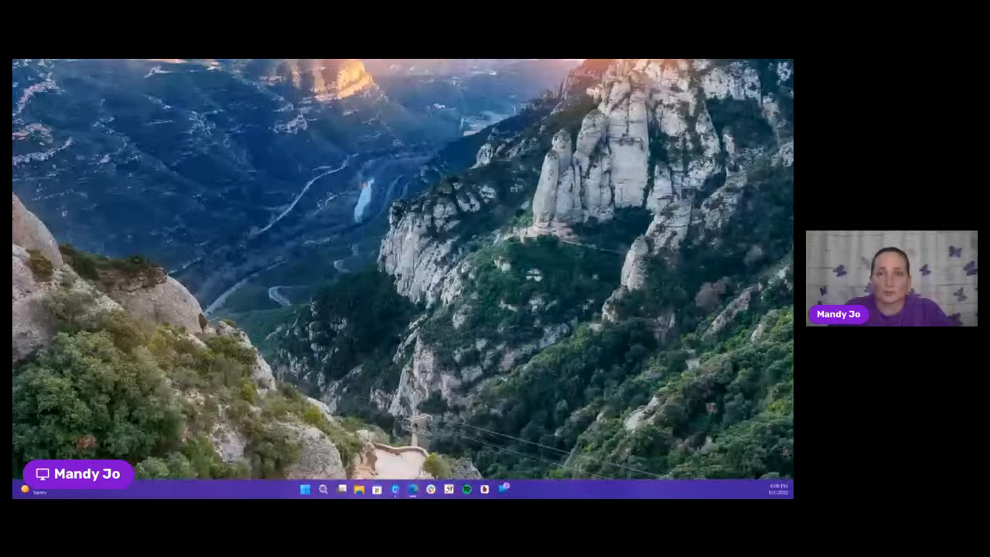
pyautogui.click(396, 489)
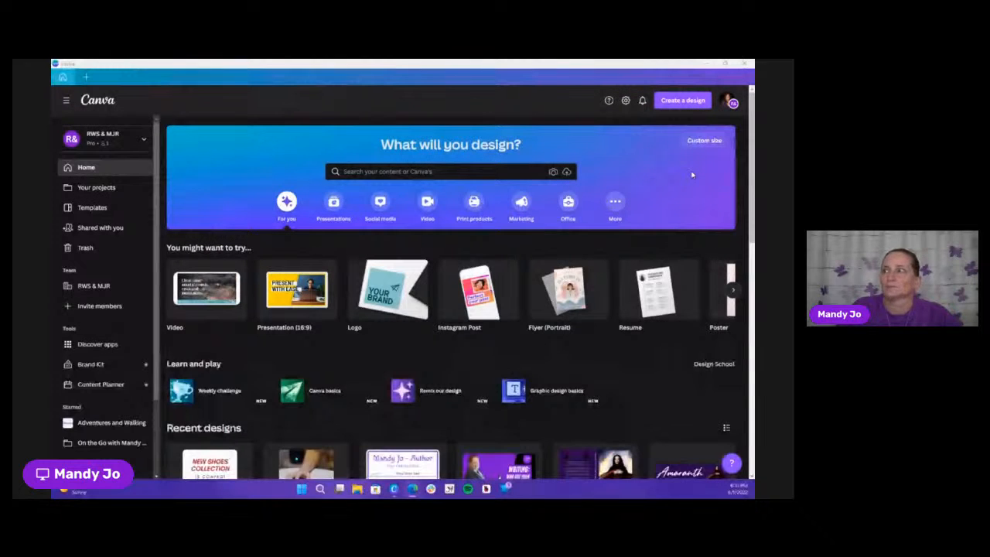
pyautogui.scroll(-2, 475, 377)
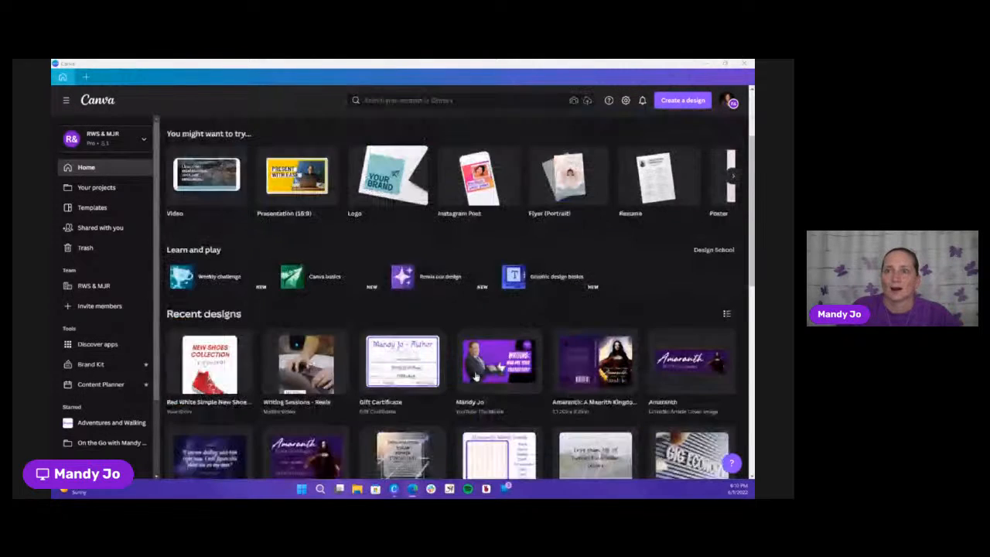
pyautogui.scroll(-1, 476, 377)
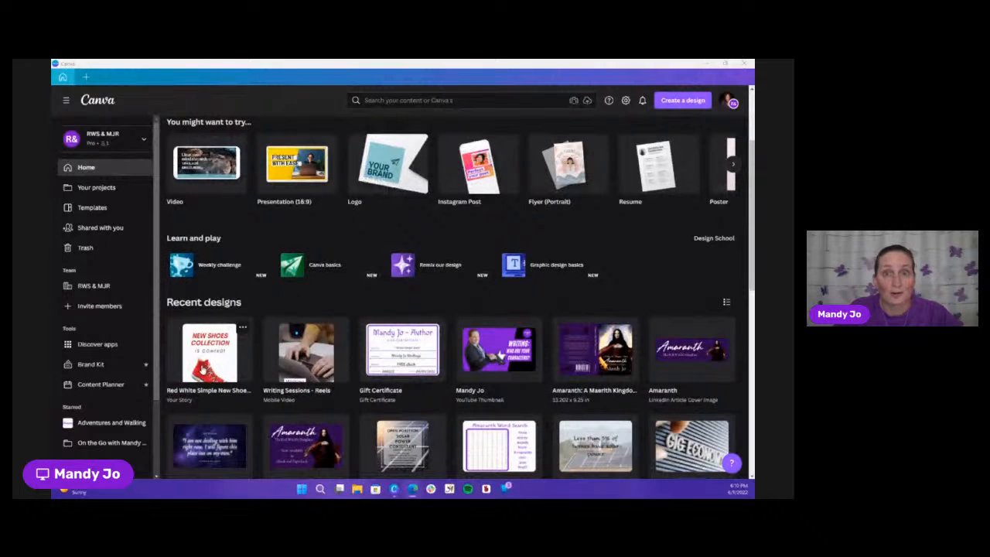
pyautogui.click(202, 369)
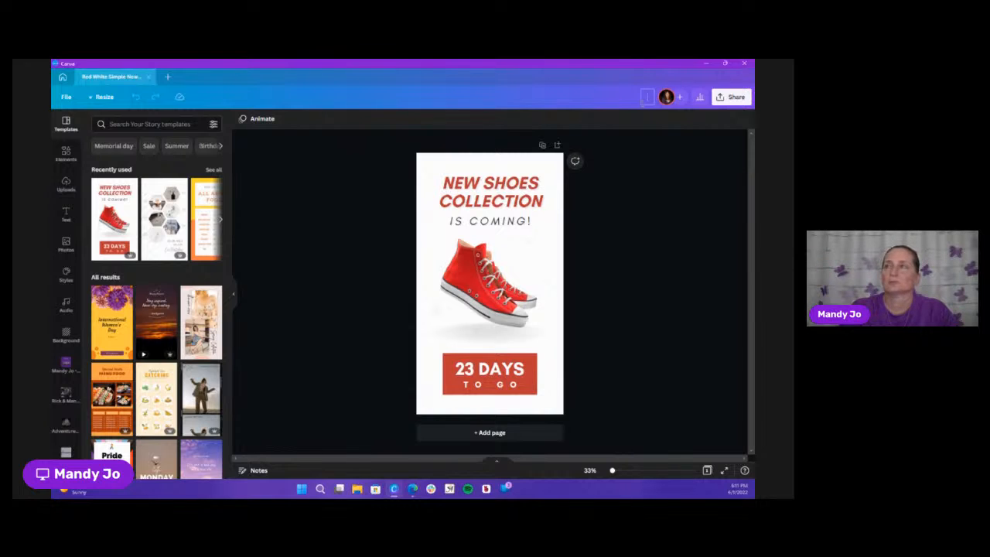
# Rename the design as "Amaranth - ebook story"
pyautogui.write('Amaranth')
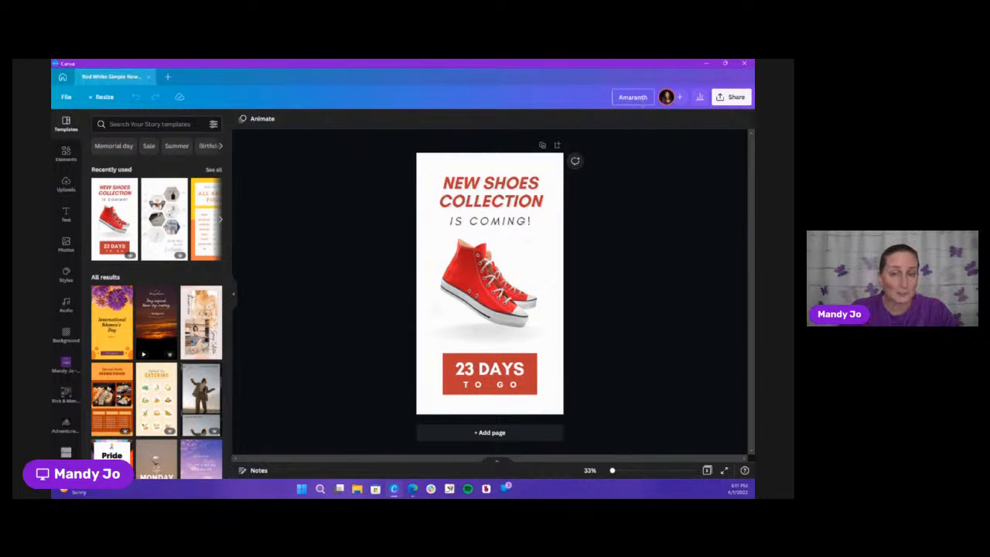
pyautogui.write('- eb')
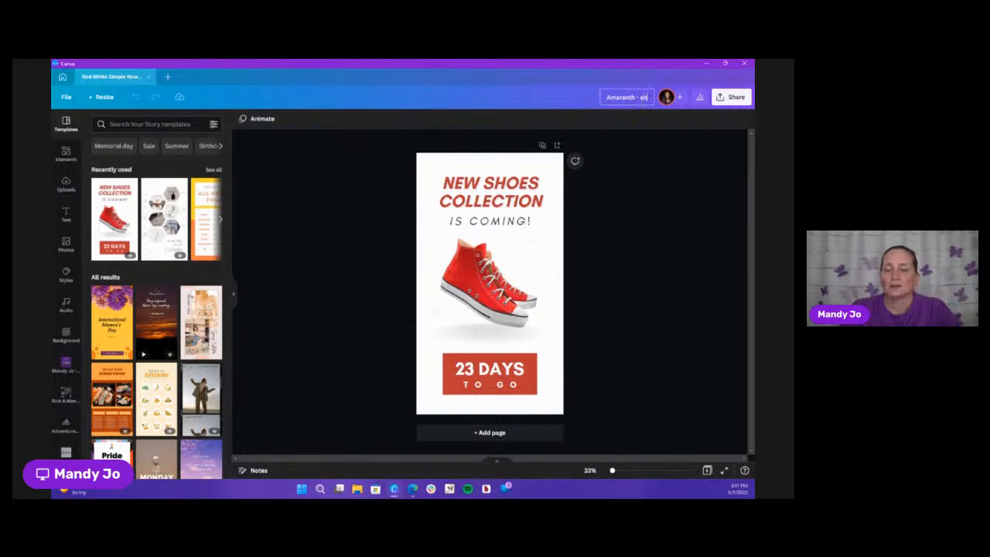
pyautogui.write('ook story')
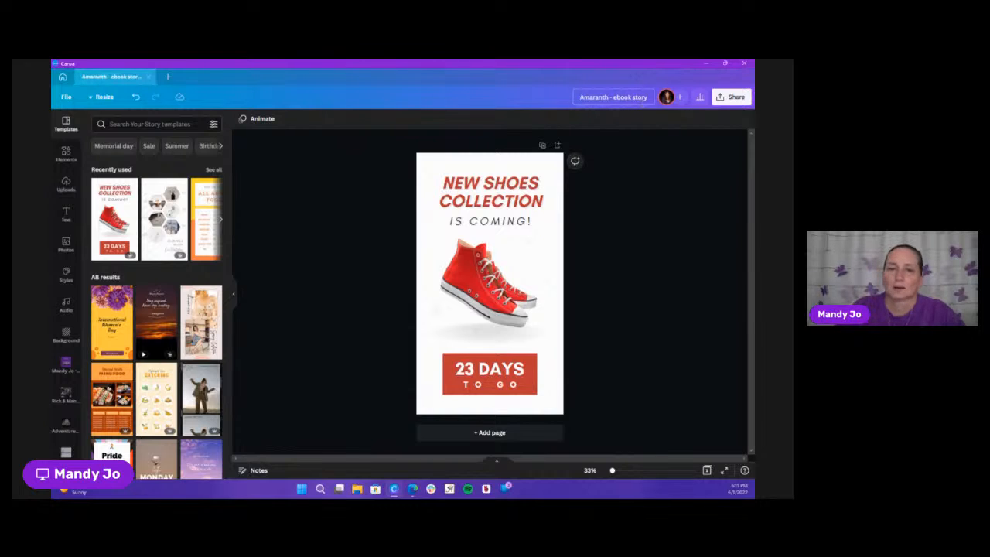
# Replace the red shoe picture with the recently used photo of the dark-haired woman in the flowing red dress
pyautogui.click(523, 307)
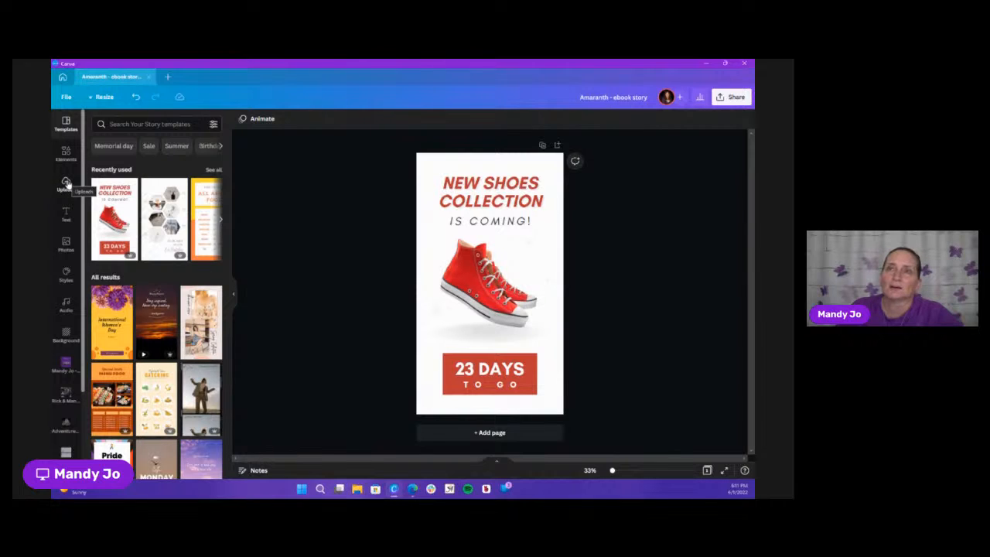
pyautogui.click(67, 159)
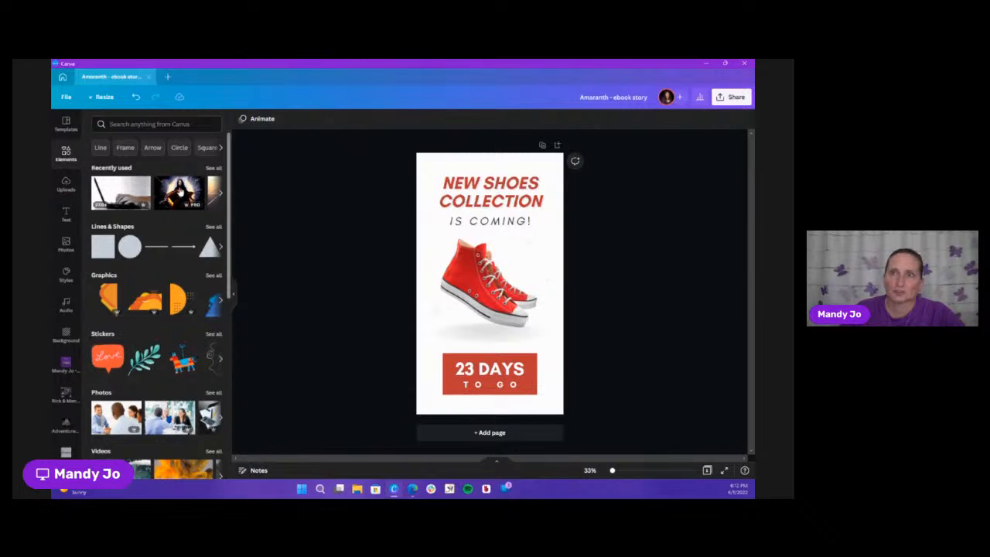
pyautogui.moveTo(177, 194); pyautogui.dragTo(488, 282)
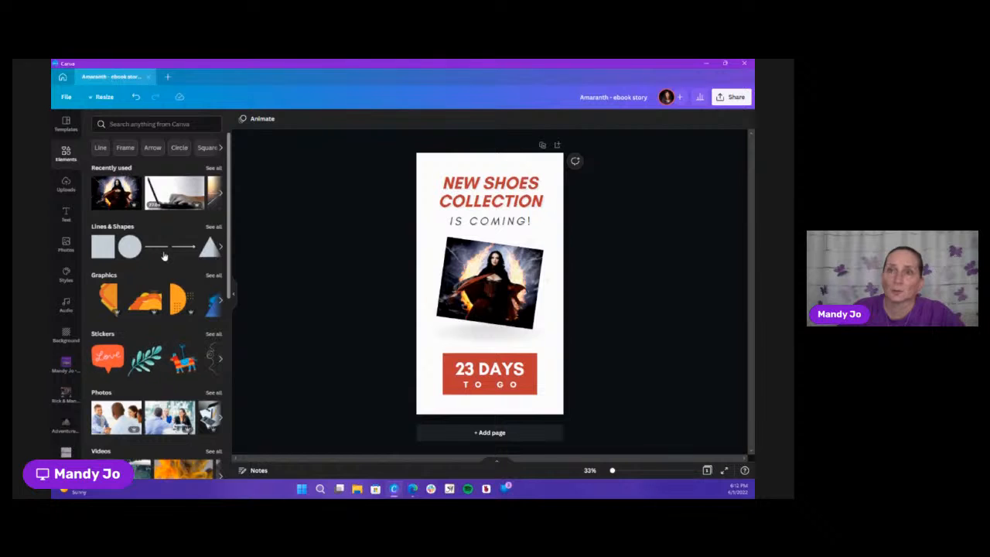
# Replace the photo in the tilted frame with the uploaded illustration of the woman in a purple top holding two books
pyautogui.scroll(-3, 196, 265)
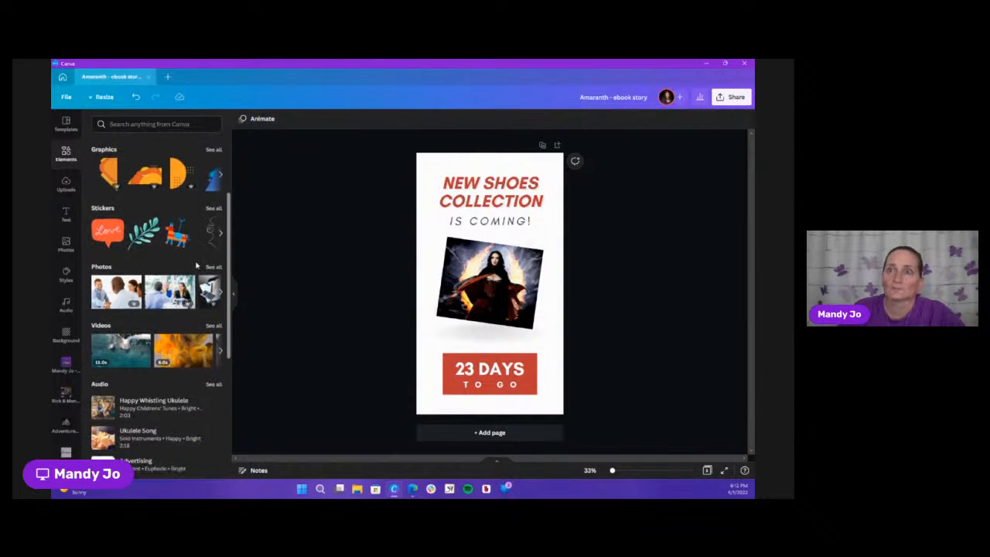
pyautogui.scroll(3, 190, 259)
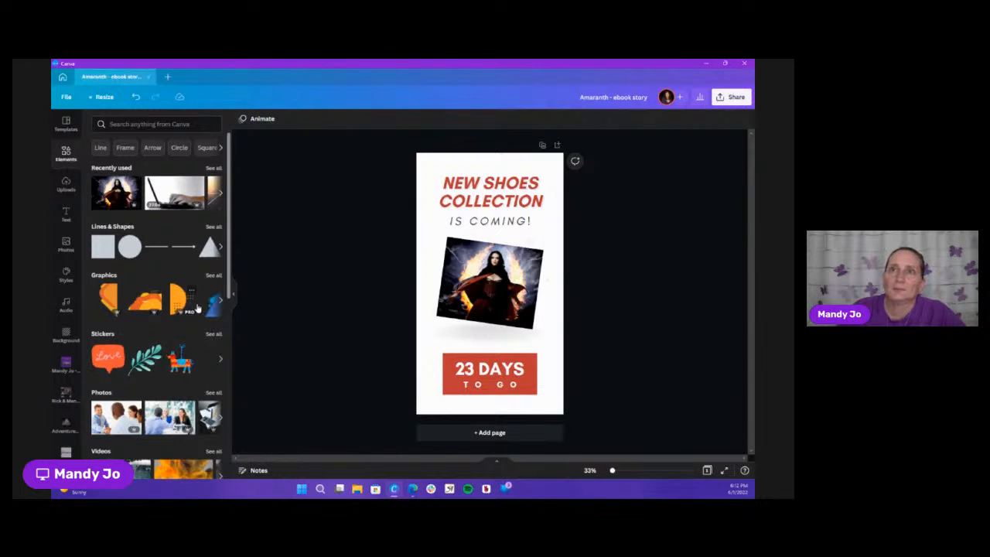
pyautogui.click(66, 185)
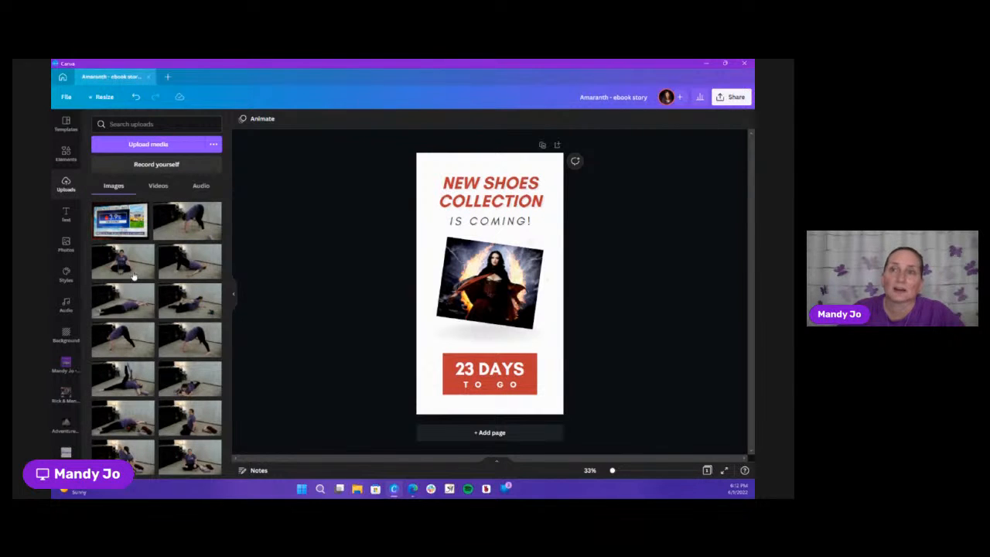
pyautogui.scroll(-3, 197, 289)
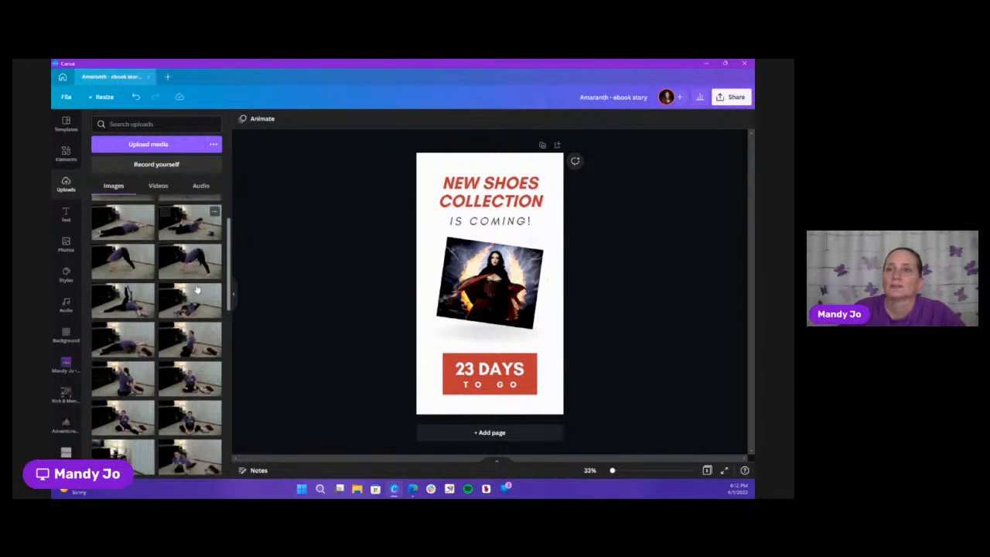
pyautogui.scroll(-8, 197, 289)
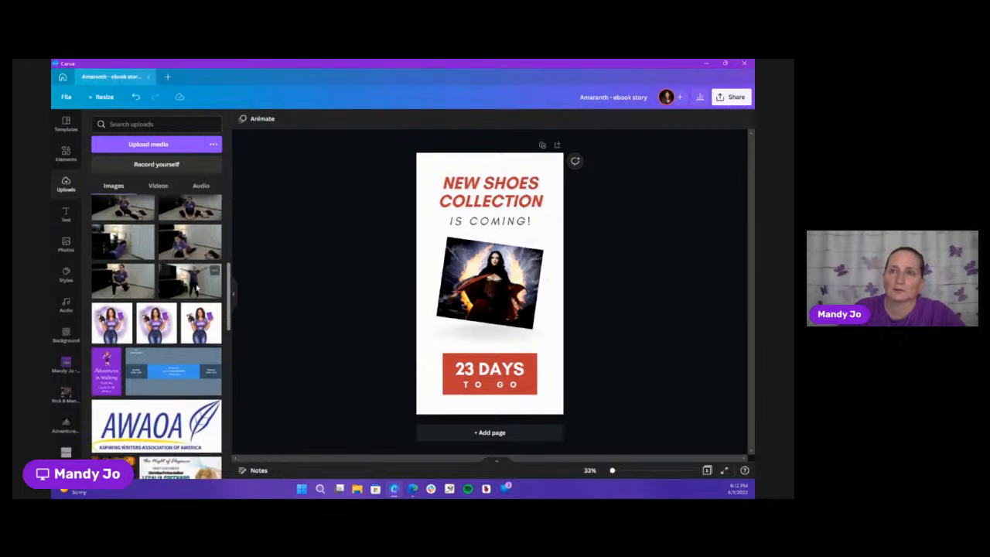
pyautogui.scroll(-2, 196, 287)
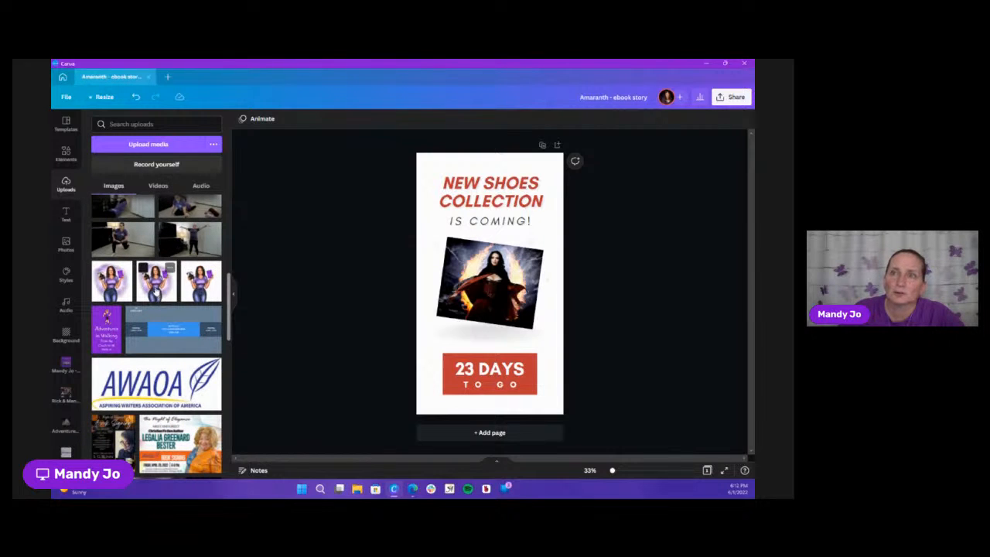
pyautogui.moveTo(204, 288); pyautogui.dragTo(472, 288)
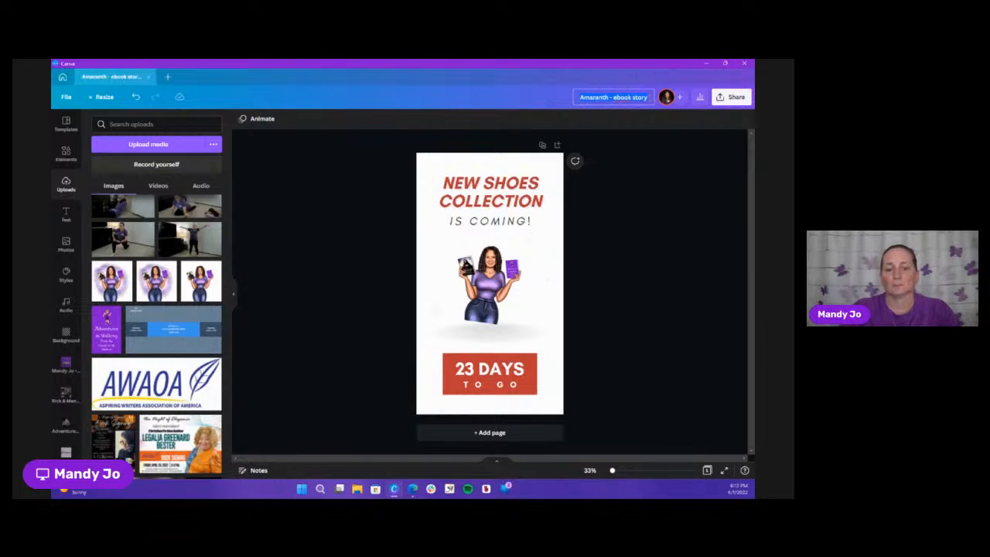
# Rename the design as "books - instagram story"
pyautogui.write('new books')
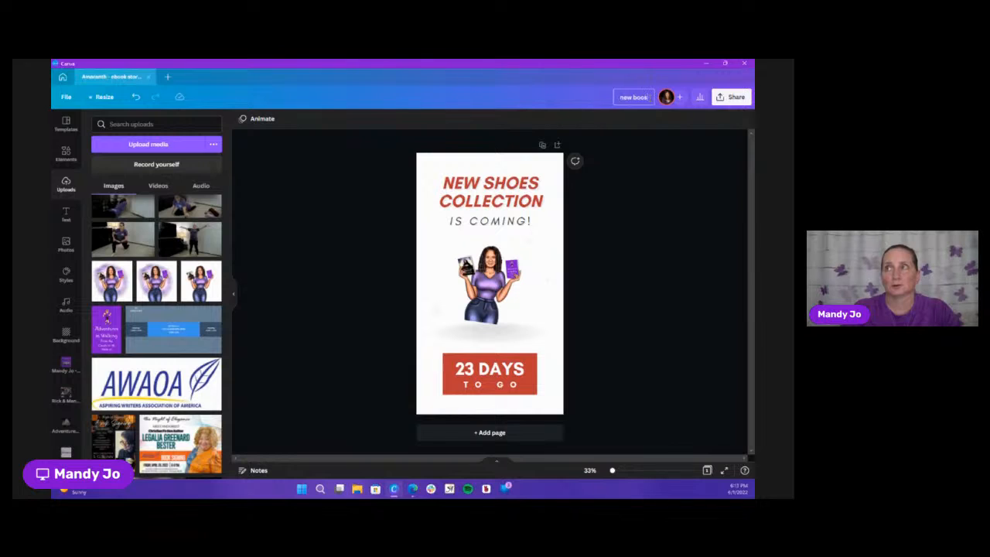
pyautogui.press('BackSpace')
pyautogui.press('BackSpace')
pyautogui.press('BackSpace')
pyautogui.press('BackSpace')
pyautogui.press('BackSpace')
pyautogui.press('BackSpace')
pyautogui.press('BackSpace')
pyautogui.press('BackSpace')
pyautogui.press('BackSpace')
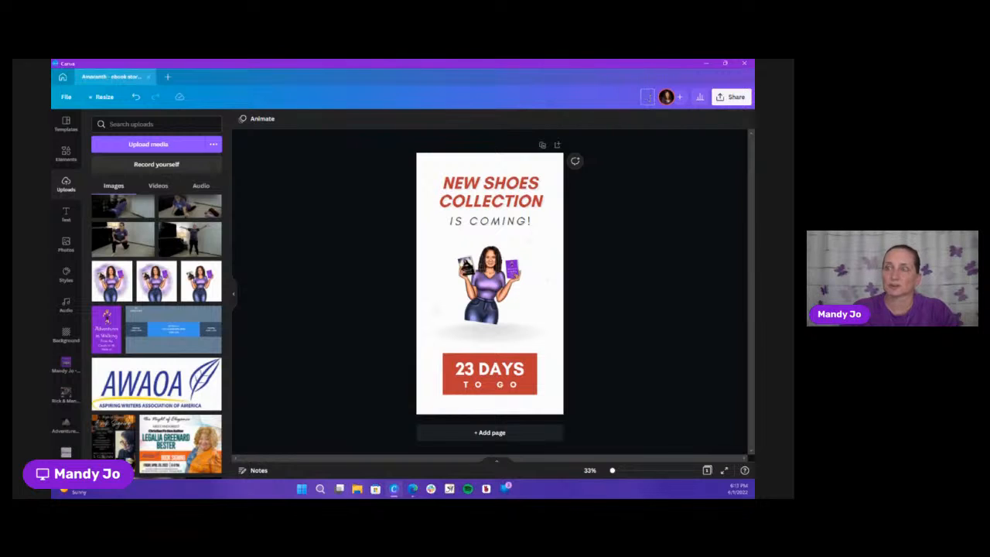
pyautogui.write('books -')
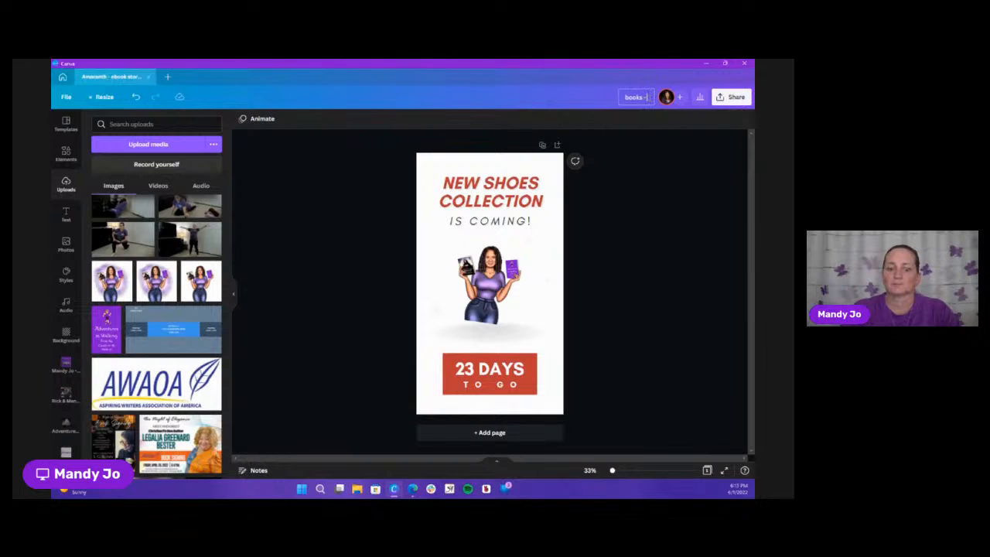
pyautogui.write(' instagram story')
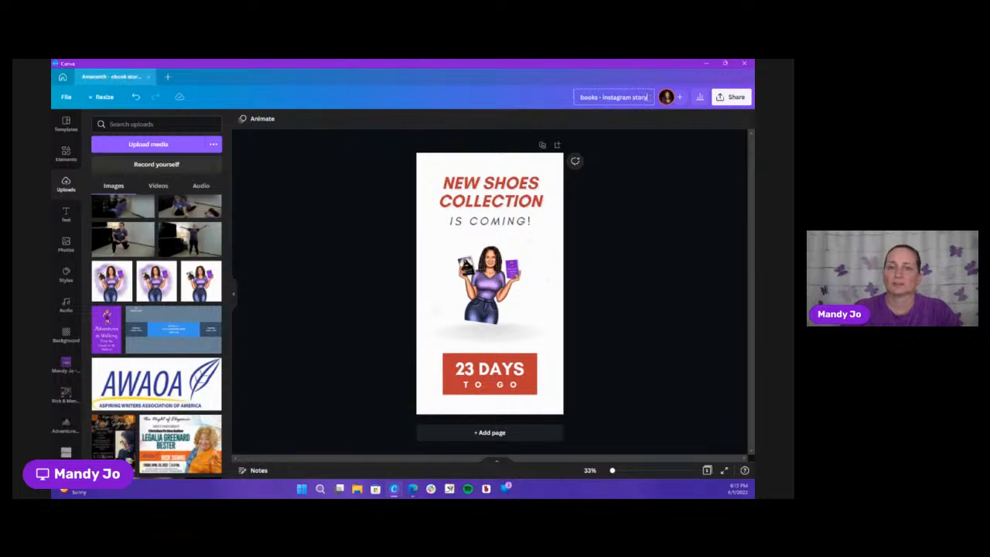
pyautogui.press('Return')
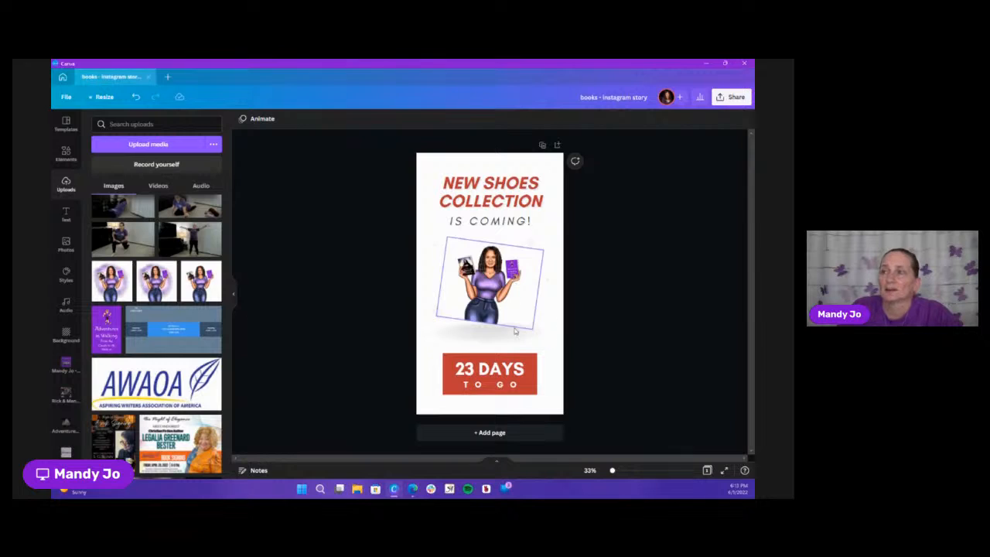
pyautogui.tripleClick(507, 190)
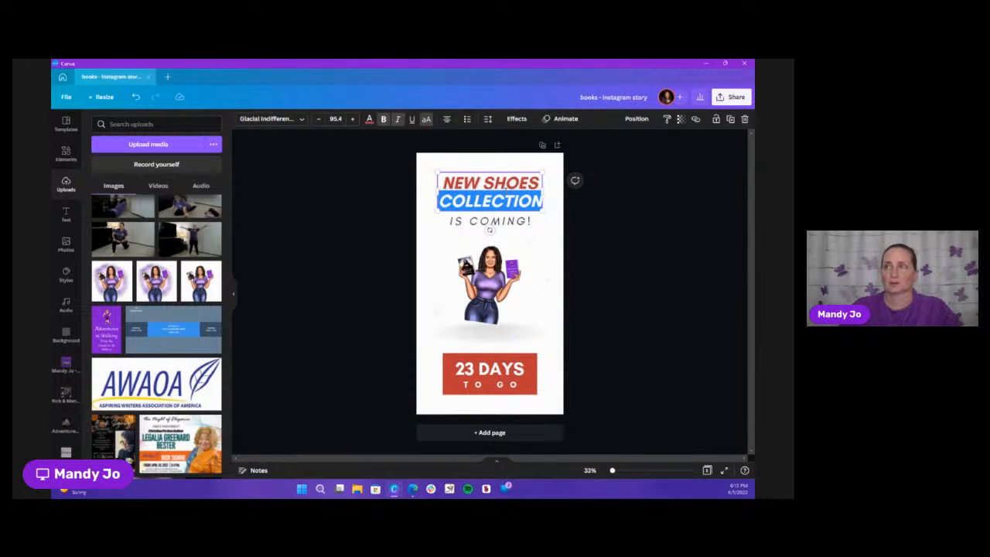
pyautogui.click(507, 191)
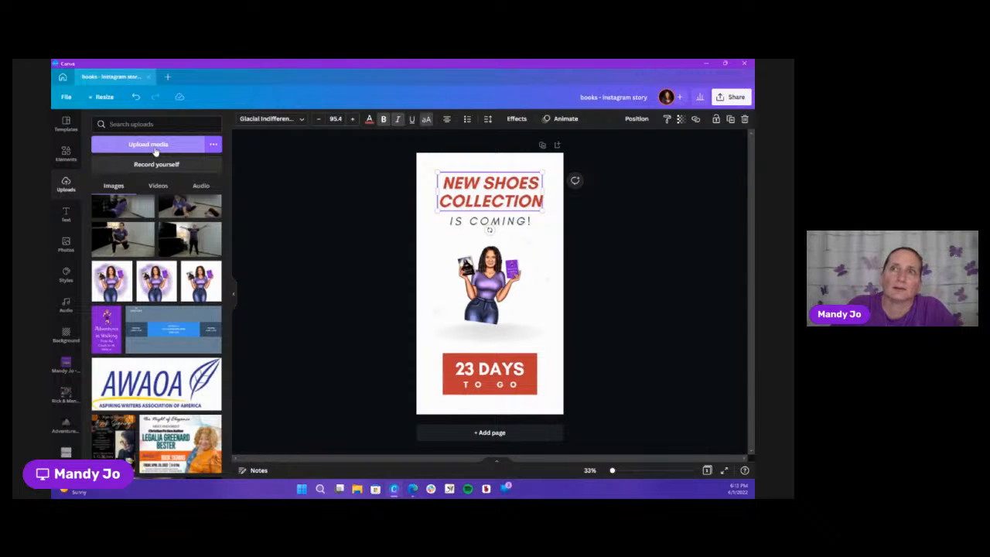
pyautogui.click(152, 148)
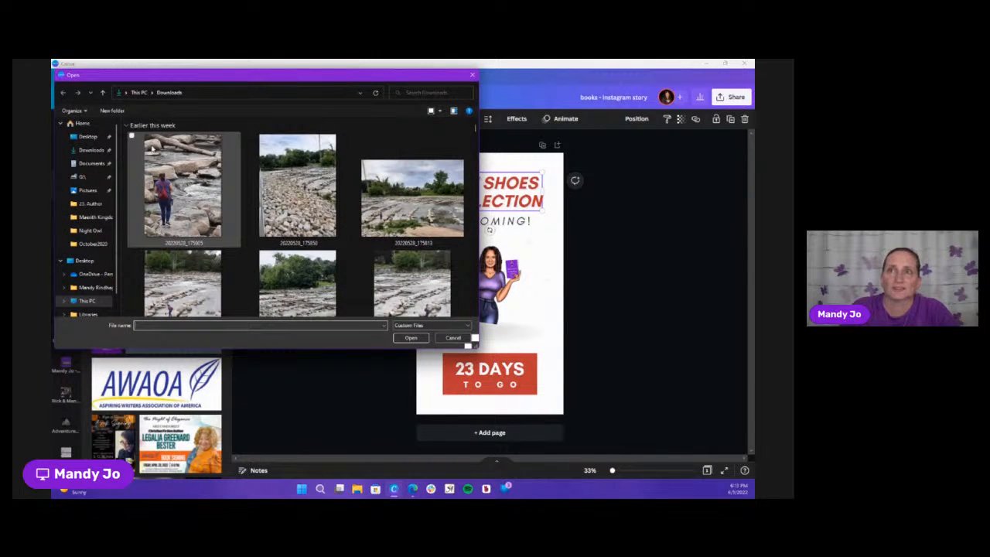
pyautogui.click(471, 75)
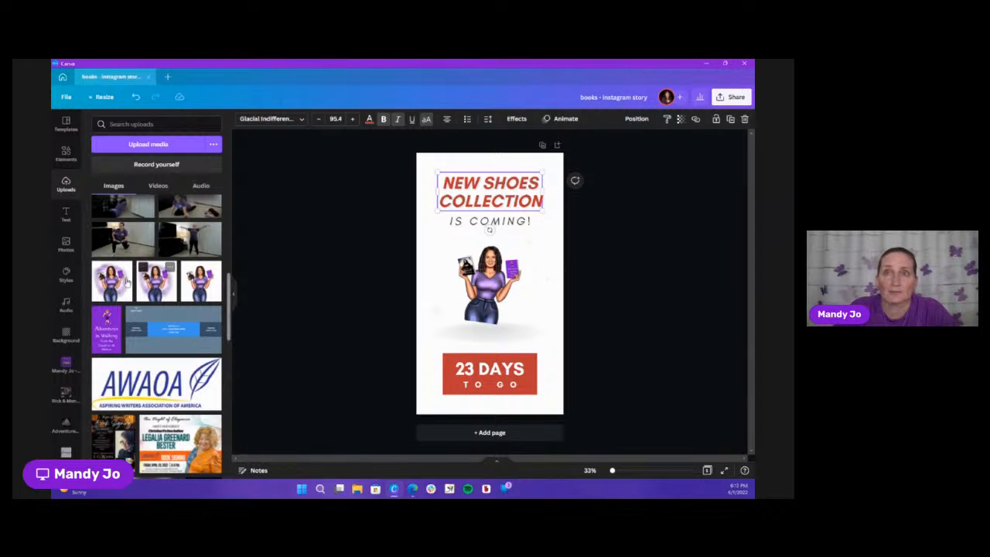
# Search the elements for the suggested term "available now"
pyautogui.click(66, 155)
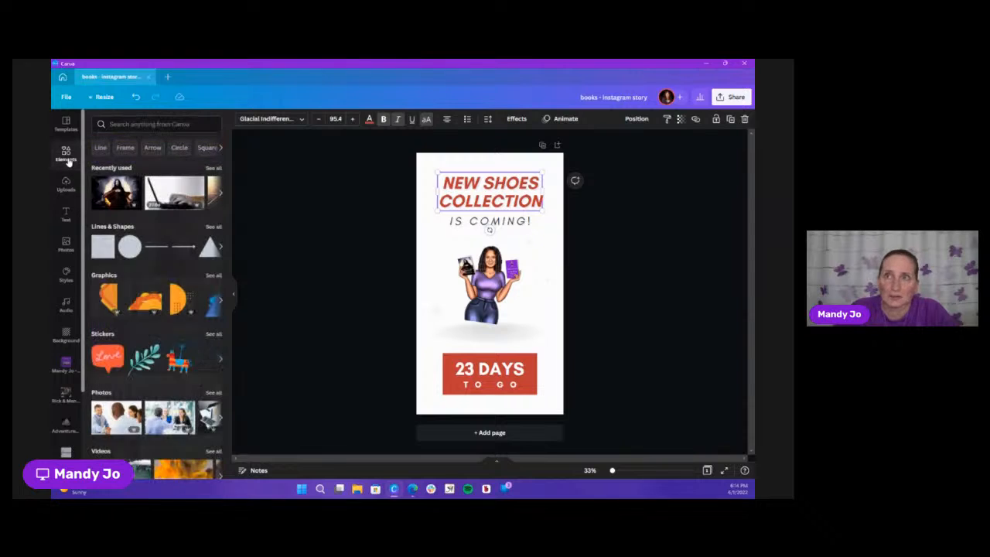
pyautogui.click(187, 124)
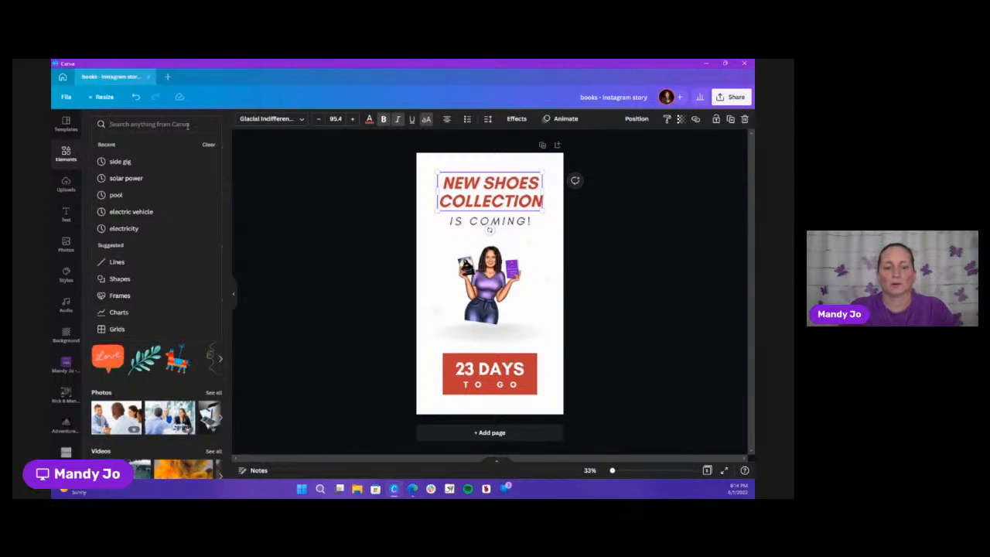
pyautogui.write('new')
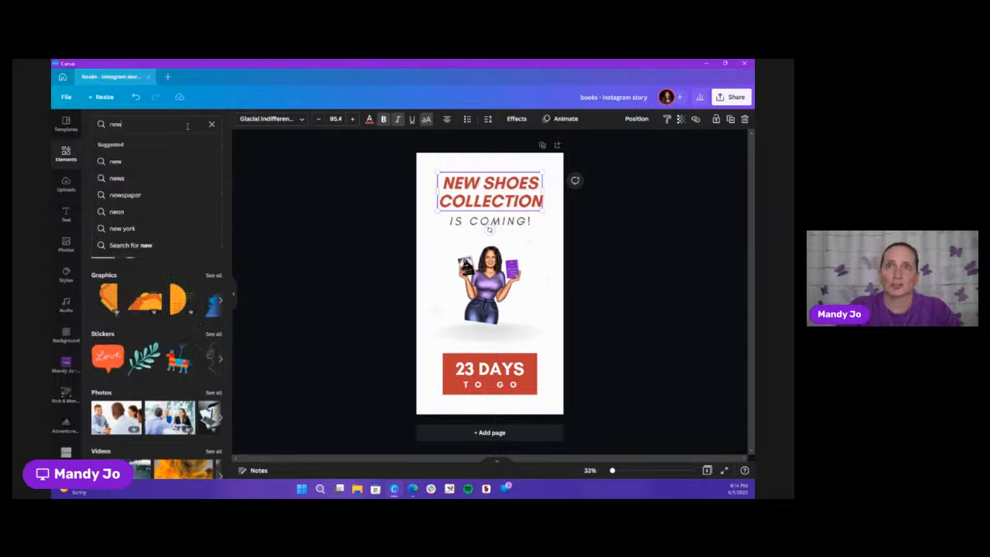
pyautogui.press('BackSpace')
pyautogui.press('BackSpace')
pyautogui.press('BackSpace')
pyautogui.write('no')
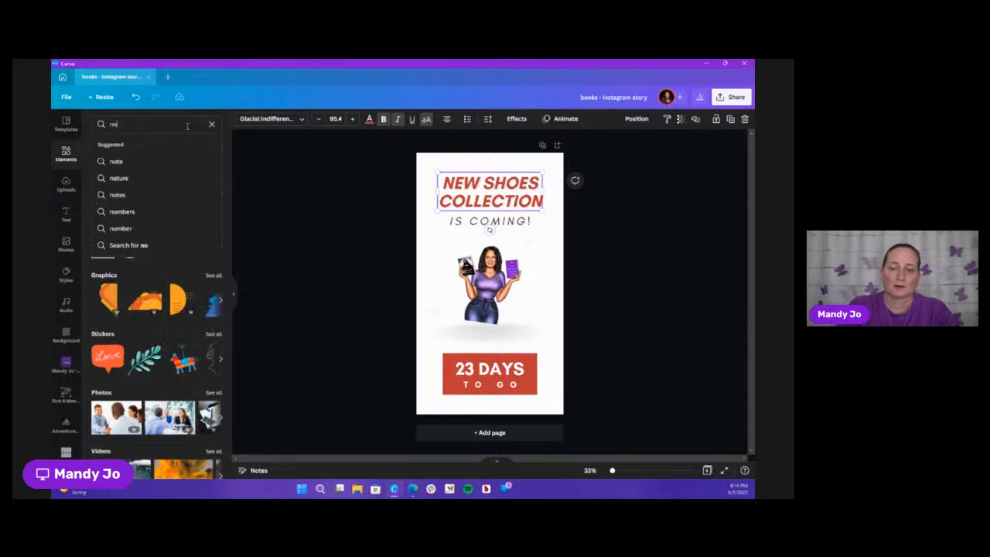
pyautogui.write('w availab')
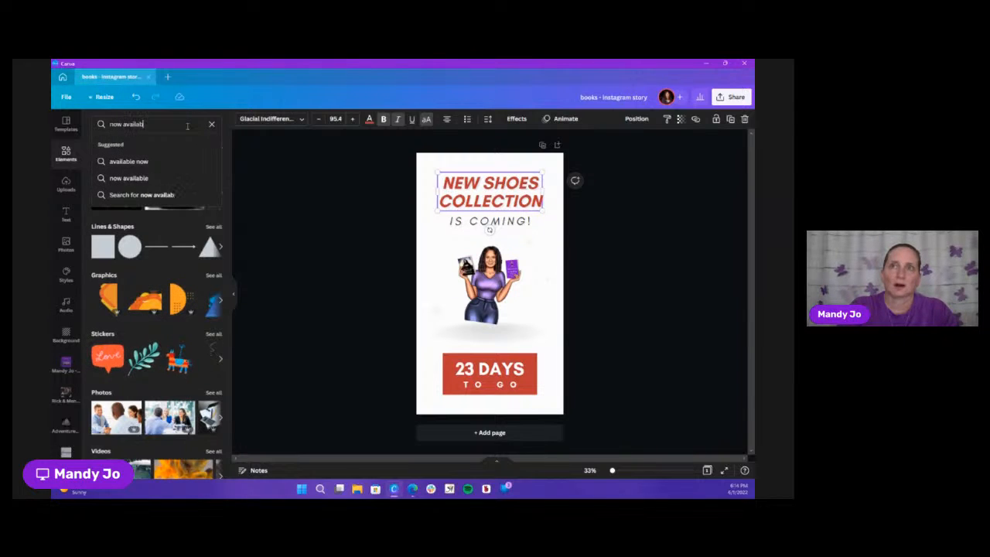
pyautogui.write('le')
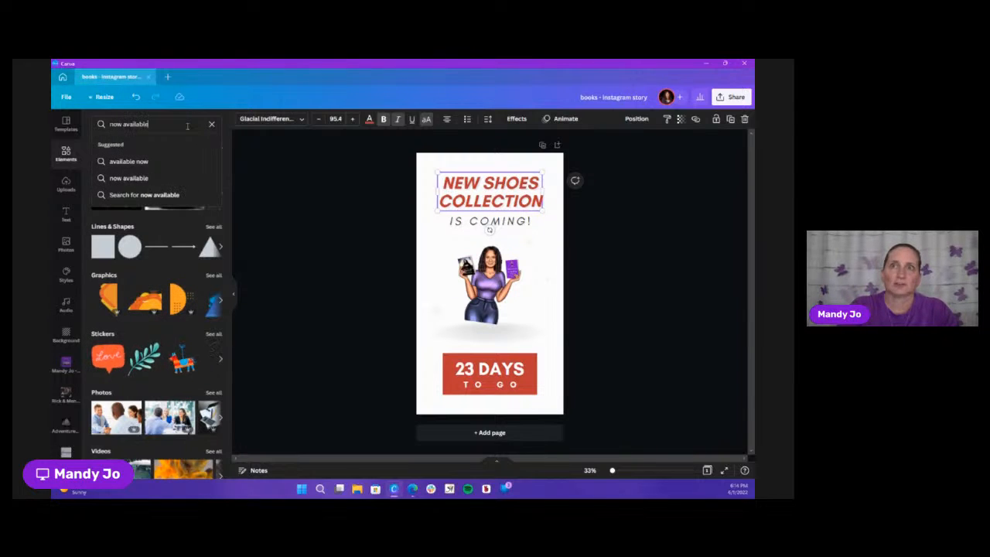
pyautogui.click(165, 168)
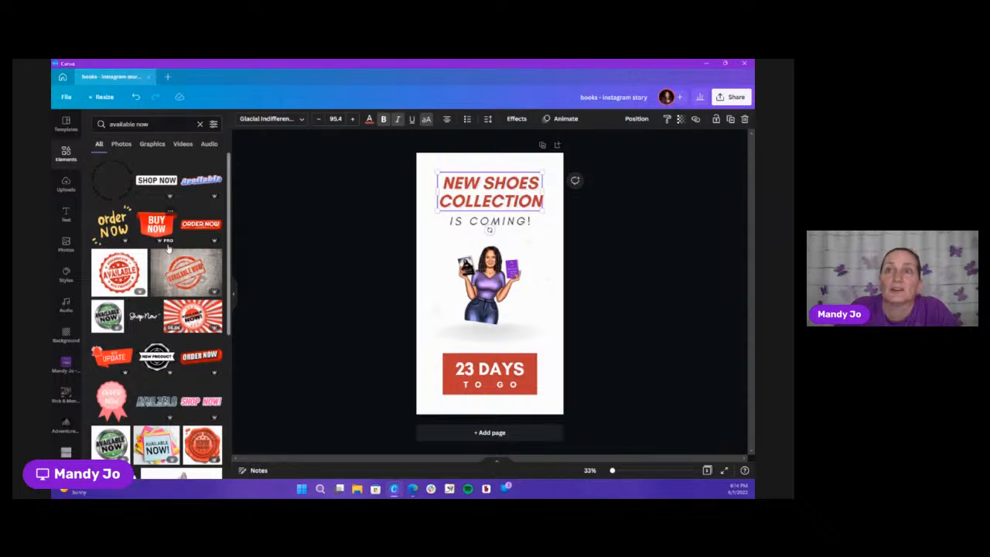
# Filter the "available now" results to free elements and browse them for a call-to-action graphic
pyautogui.click(213, 124)
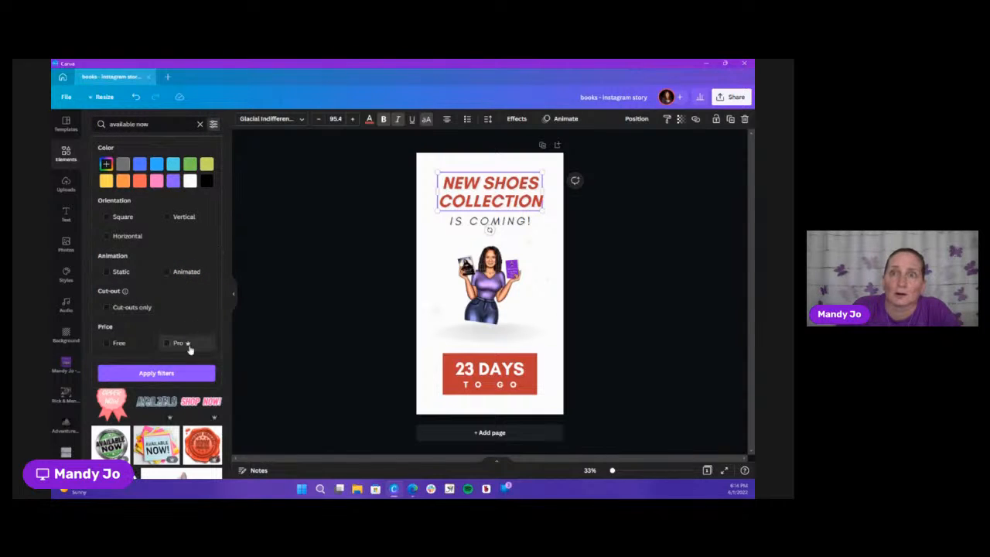
pyautogui.click(108, 346)
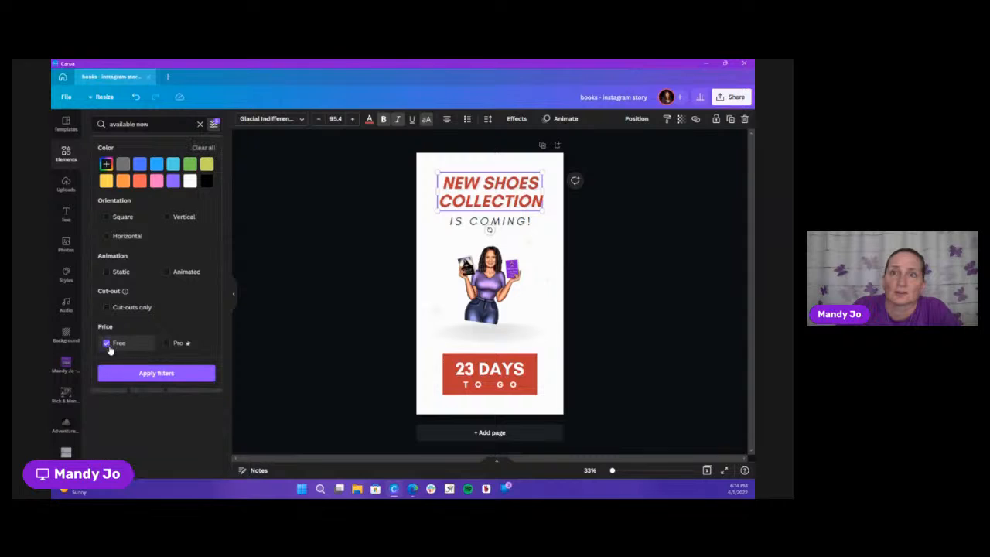
pyautogui.click(177, 375)
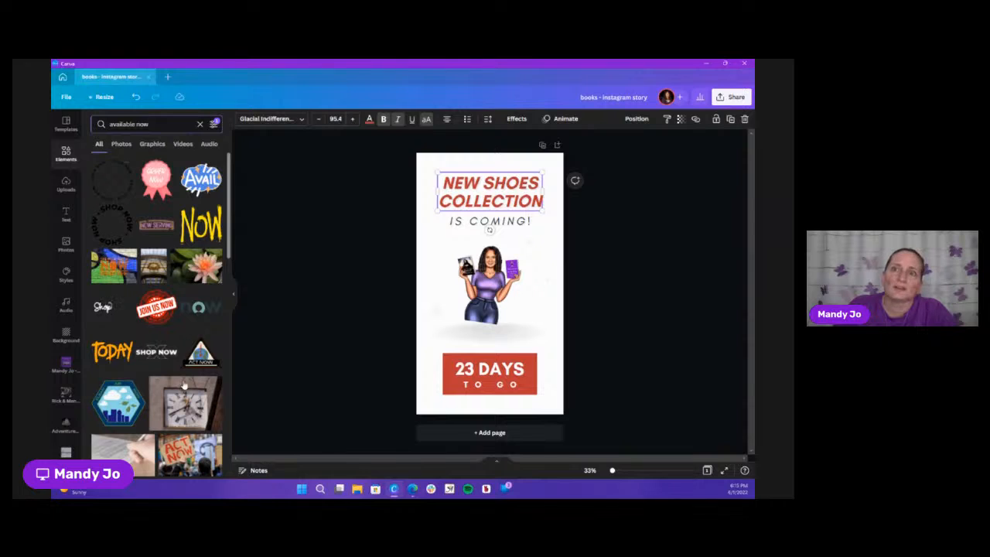
pyautogui.scroll(-1, 184, 385)
pyautogui.scroll(-3, 184, 385)
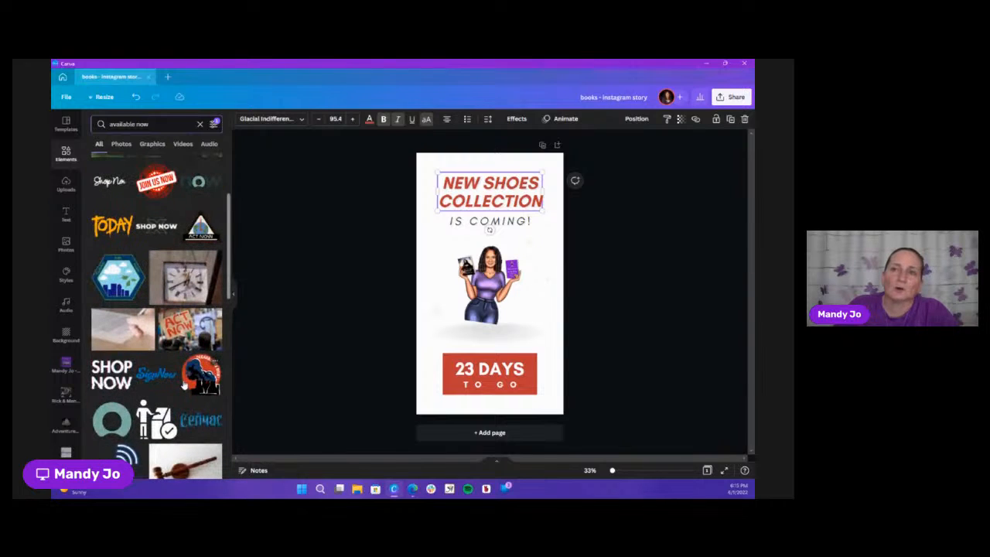
pyautogui.scroll(-2, 184, 385)
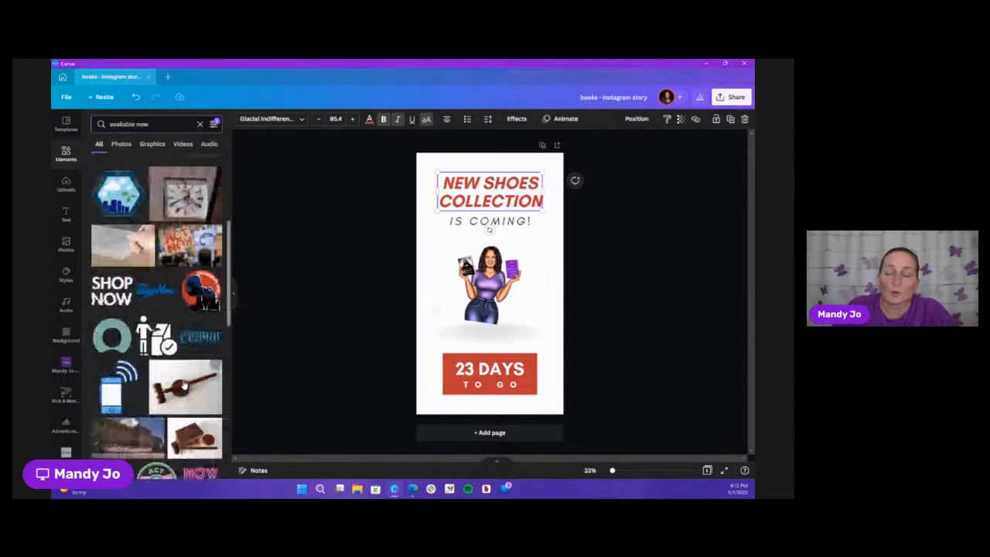
pyautogui.scroll(-3, 184, 385)
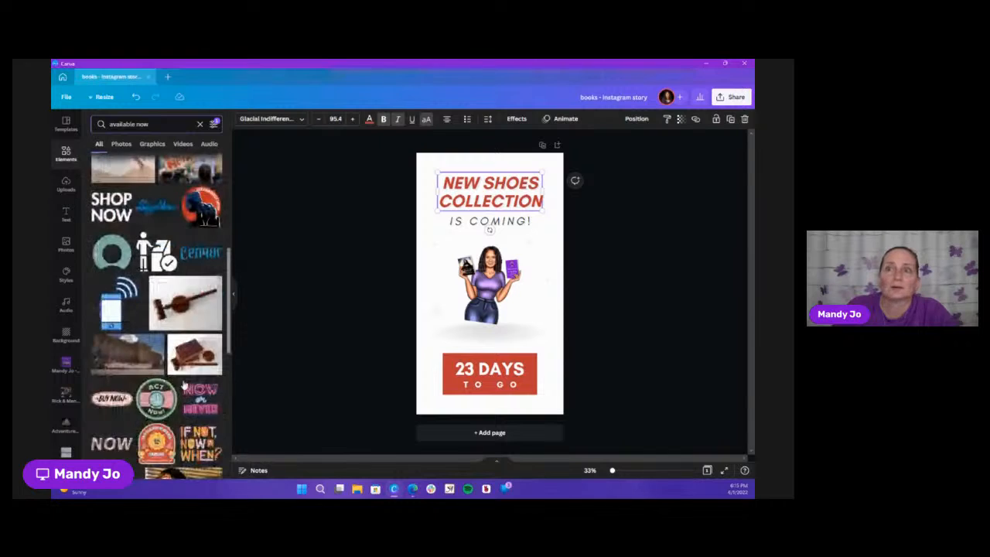
pyautogui.scroll(-1, 184, 384)
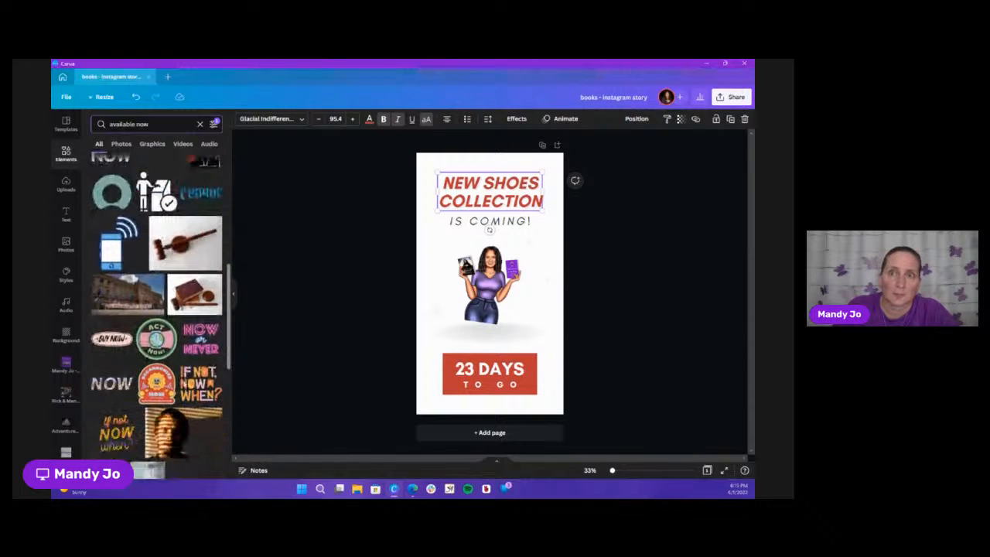
pyautogui.scroll(-2, 184, 385)
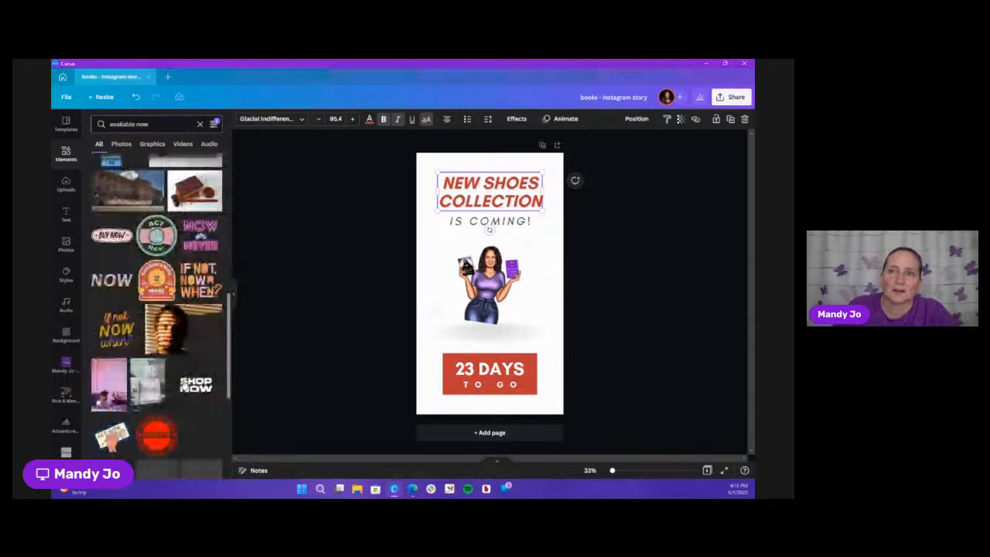
pyautogui.scroll(-5, 185, 385)
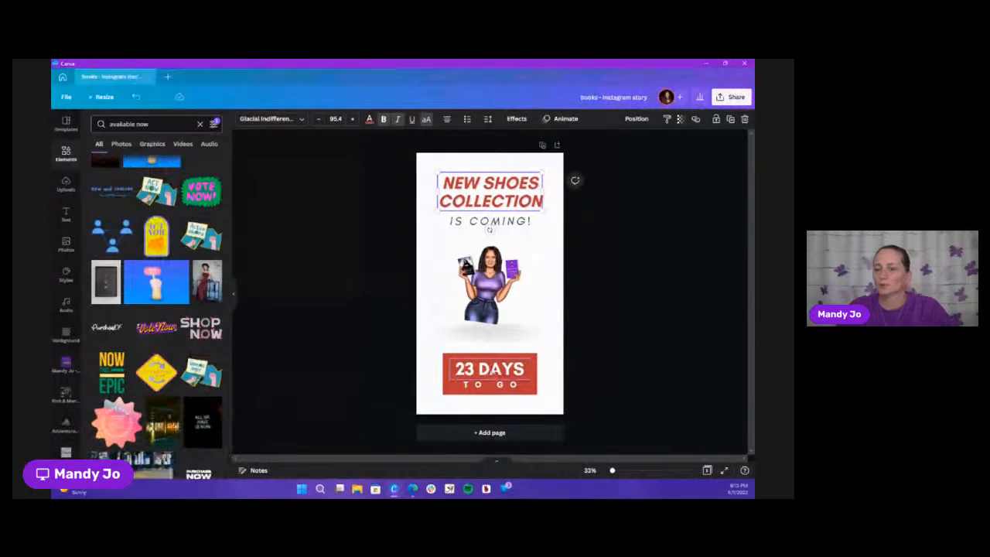
# Delete the "23 DAYS" and "TO GO" countdown texts together with their red box
pyautogui.click(491, 371)
pyautogui.press('Delete')
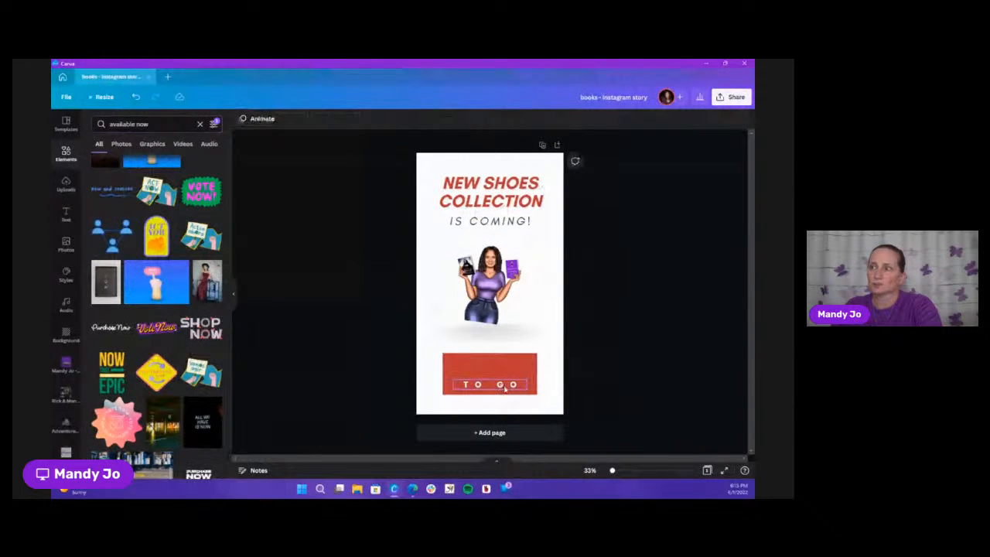
pyautogui.click(505, 381)
pyautogui.press('Delete')
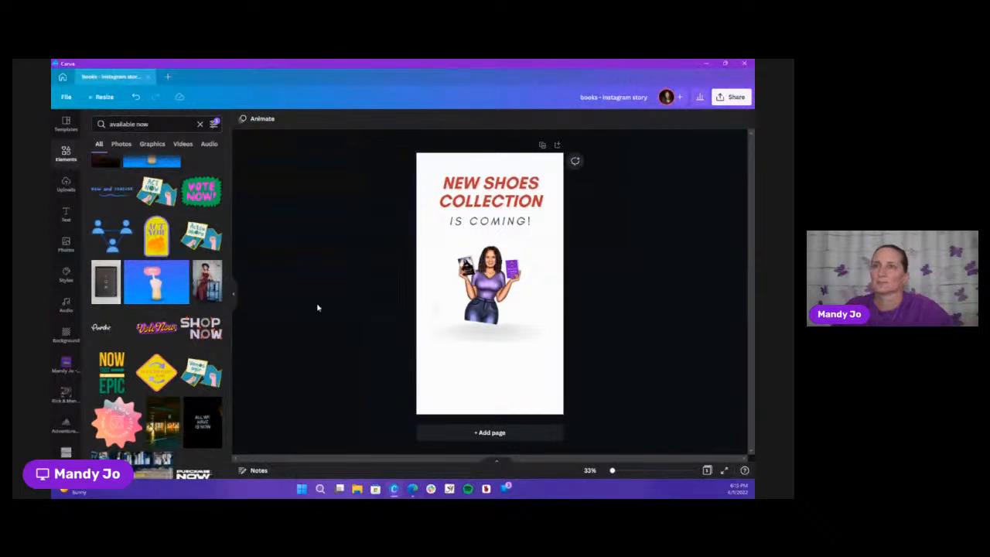
# Add the SHOP NOW graphic from the results and place it enlarged below the woman illustration
pyautogui.click(200, 329)
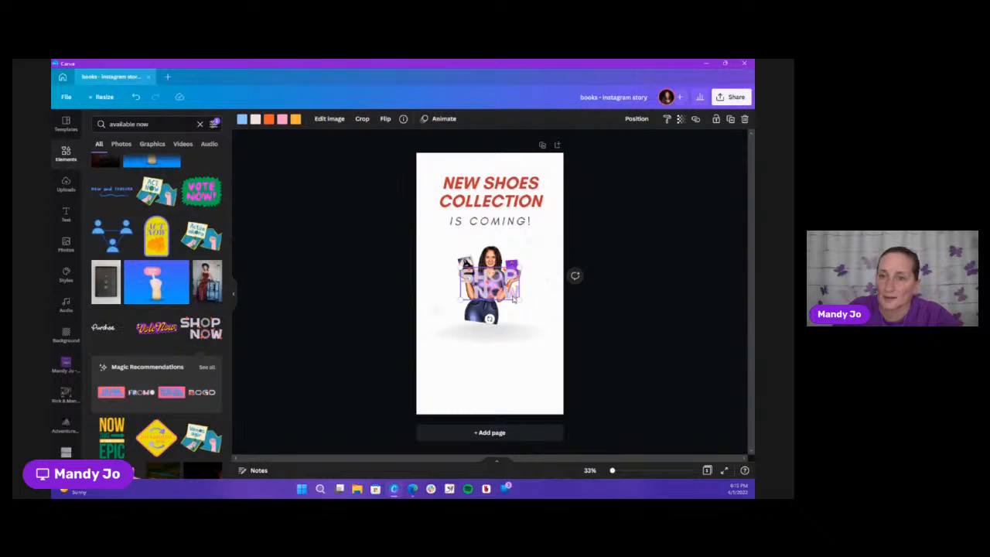
pyautogui.moveTo(499, 286); pyautogui.dragTo(537, 397)
pyautogui.click(516, 405)
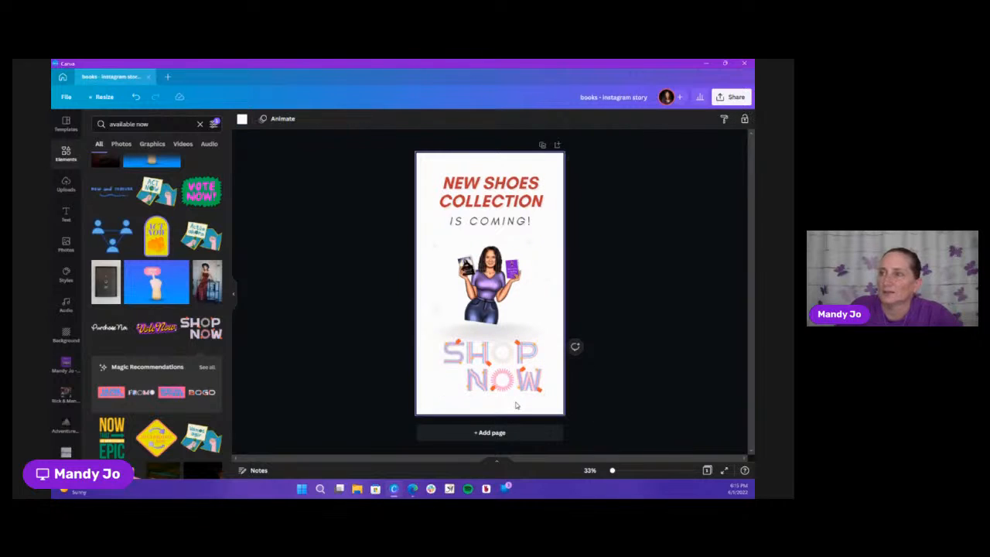
# Recolor the SHOP NOW graphic's light blue and orange parts brand purple and its yellow part brand gray
pyautogui.click(515, 369)
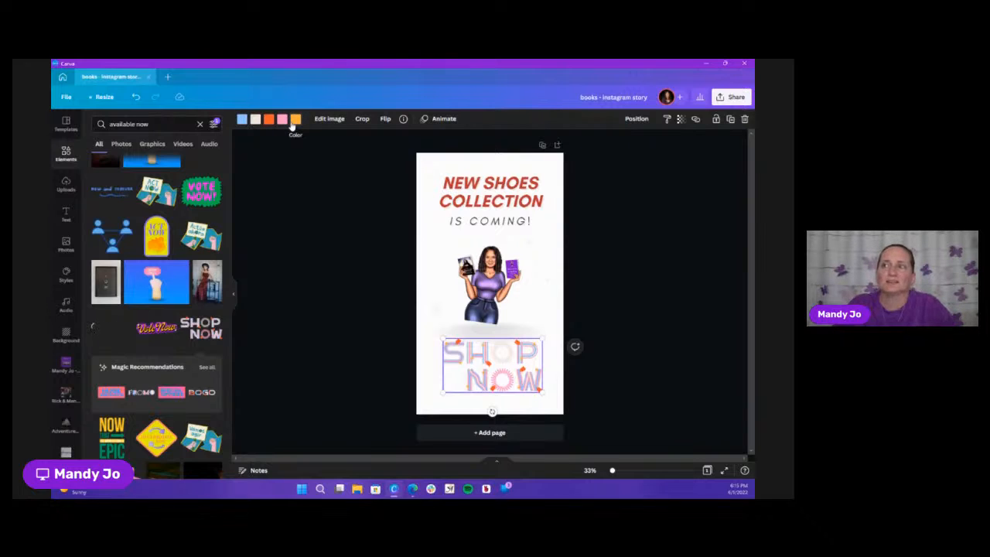
pyautogui.click(241, 120)
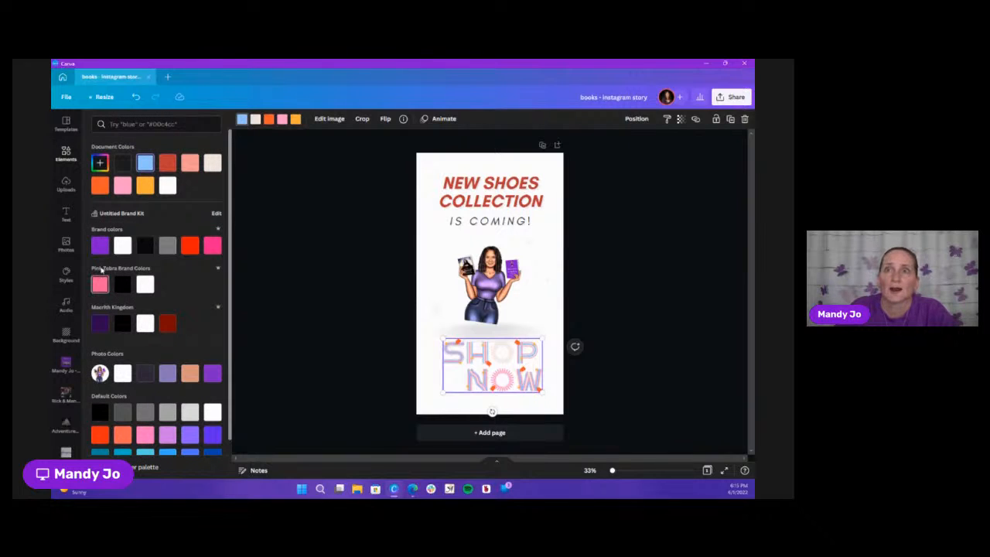
pyautogui.click(98, 253)
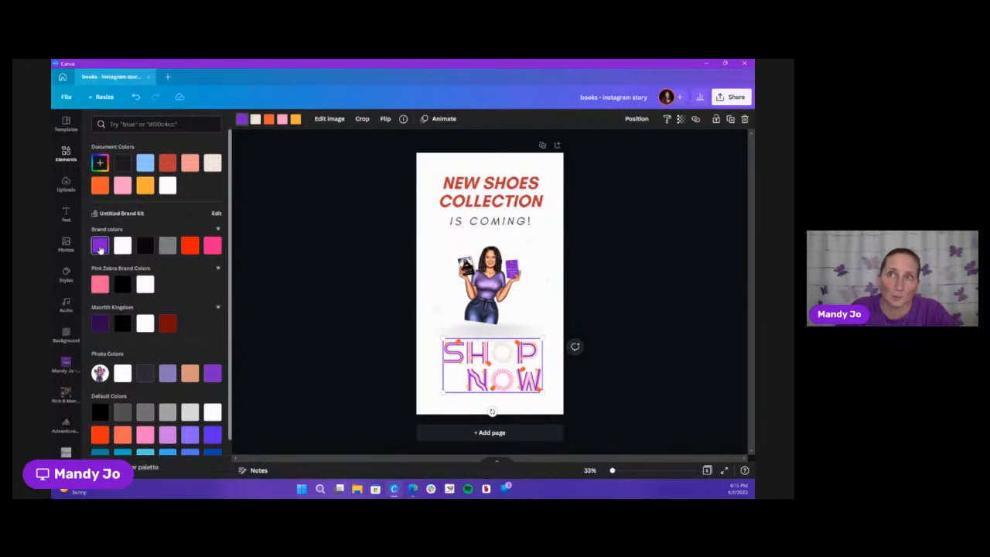
pyautogui.click(296, 120)
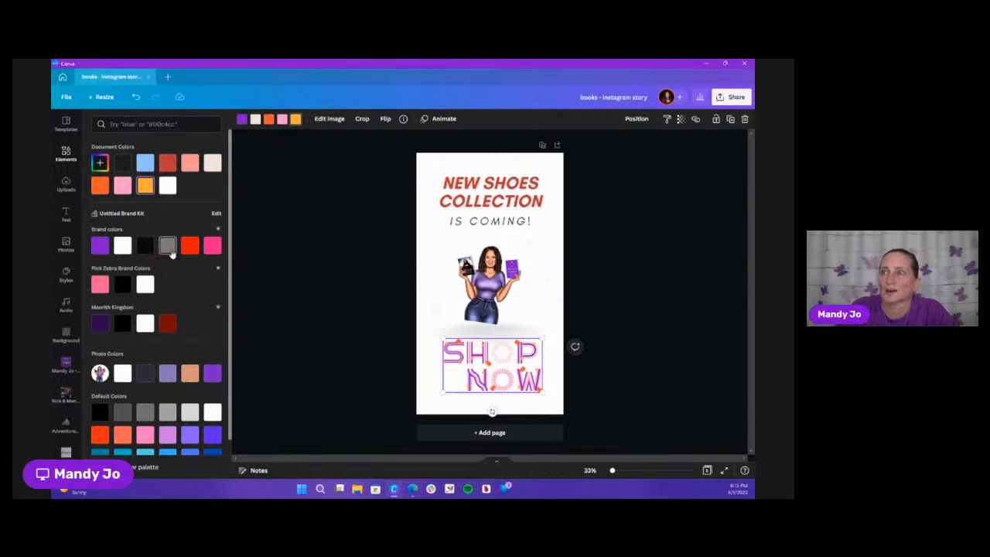
pyautogui.click(168, 248)
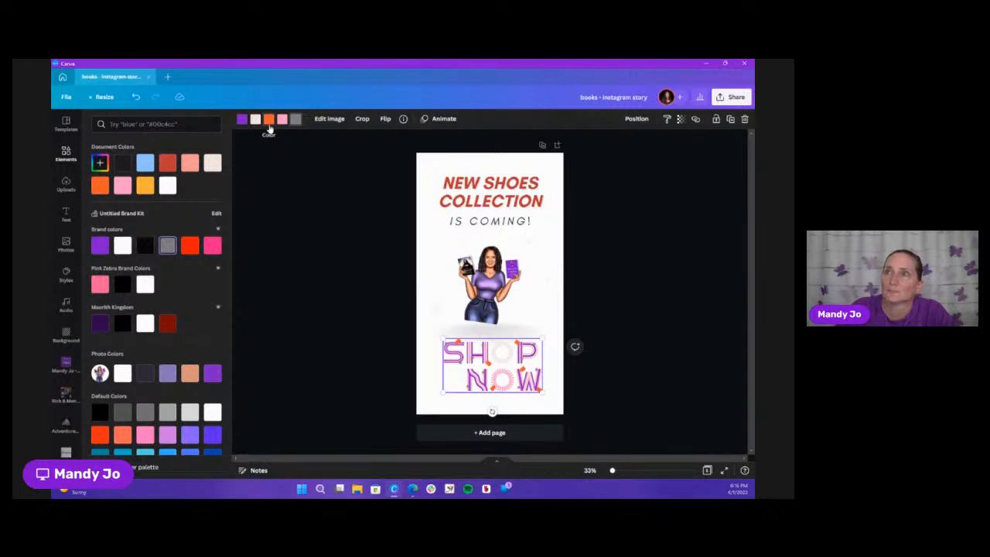
pyautogui.click(269, 125)
pyautogui.click(99, 249)
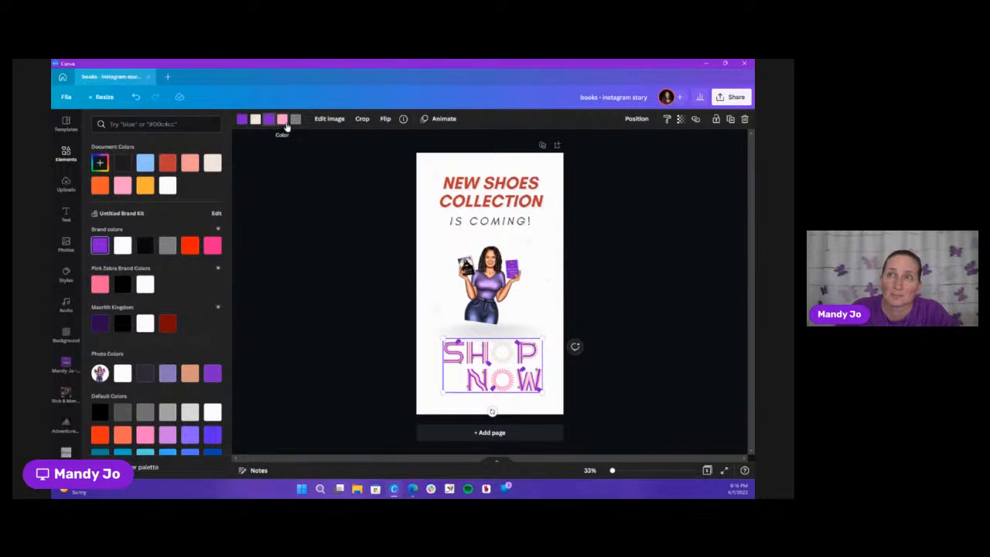
# Recolor the SHOP NOW graphic's light pink and cream parts brand hot pink and its gray part black
pyautogui.click(283, 119)
pyautogui.click(211, 246)
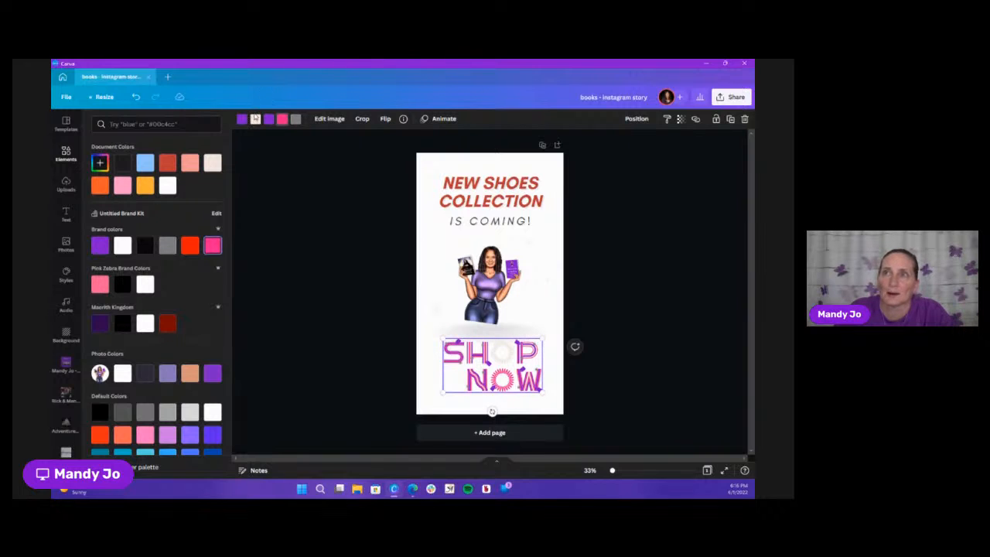
pyautogui.click(256, 121)
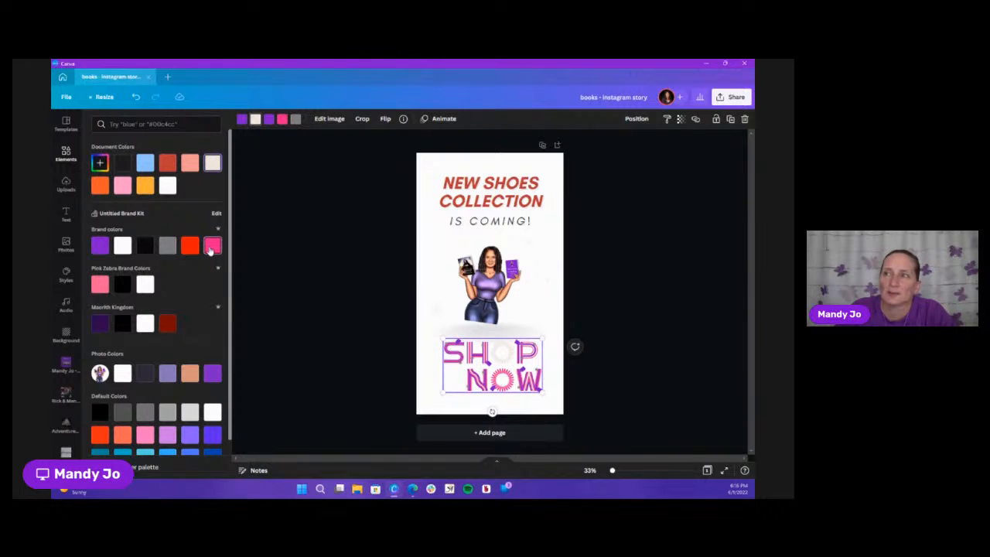
pyautogui.click(212, 246)
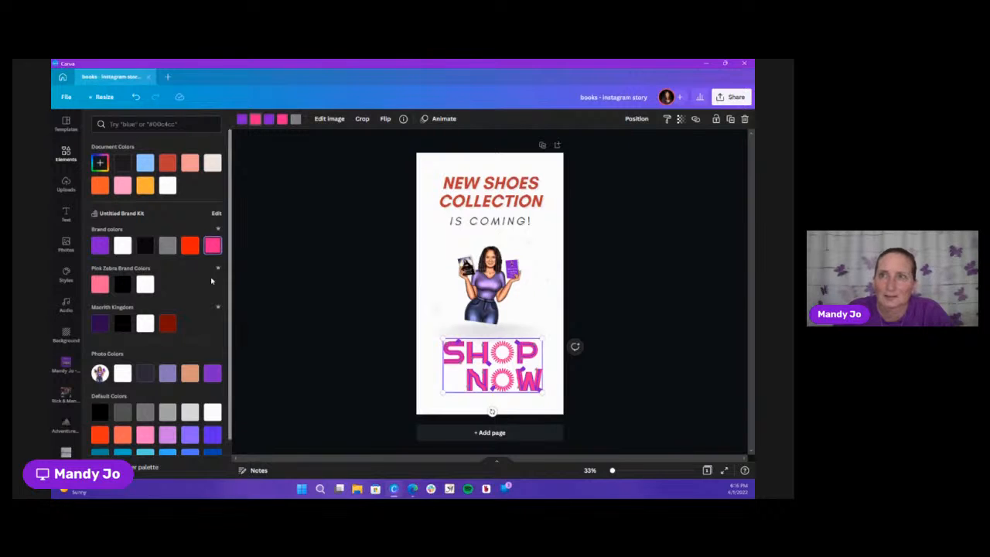
pyautogui.click(296, 118)
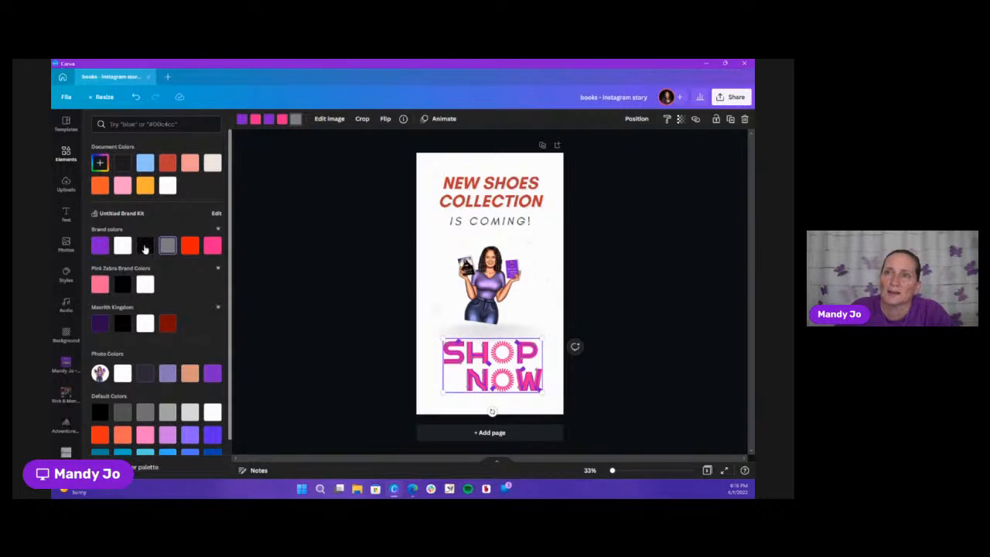
pyautogui.click(145, 246)
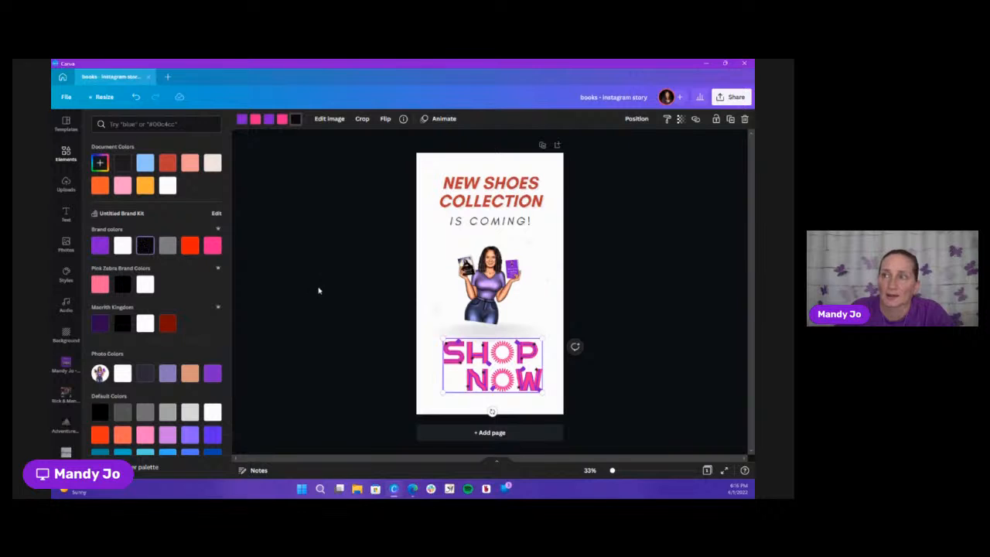
pyautogui.click(335, 309)
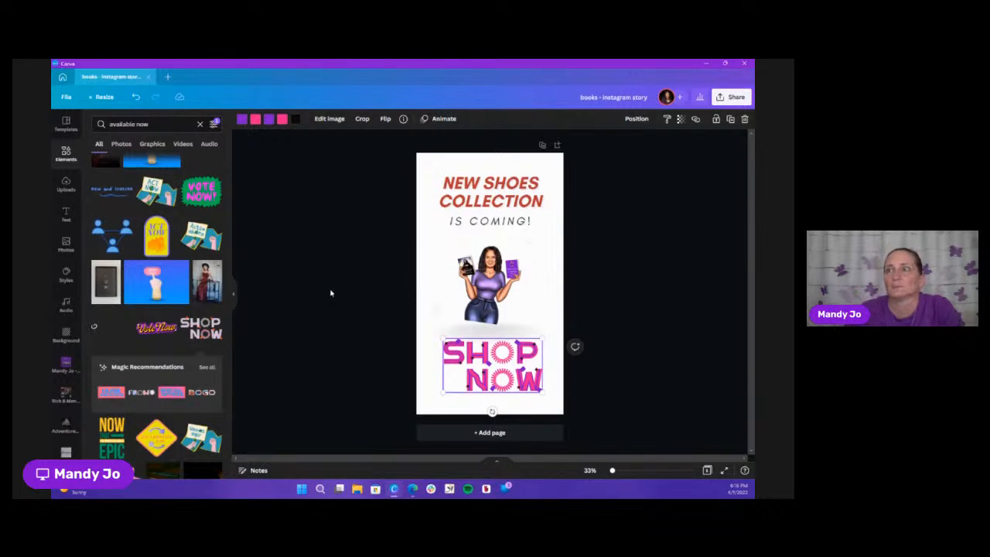
pyautogui.click(369, 301)
# Replace the "NEW SHOES COLLECTION" heading with "BOOKS" and color it brand purple
pyautogui.click(514, 198)
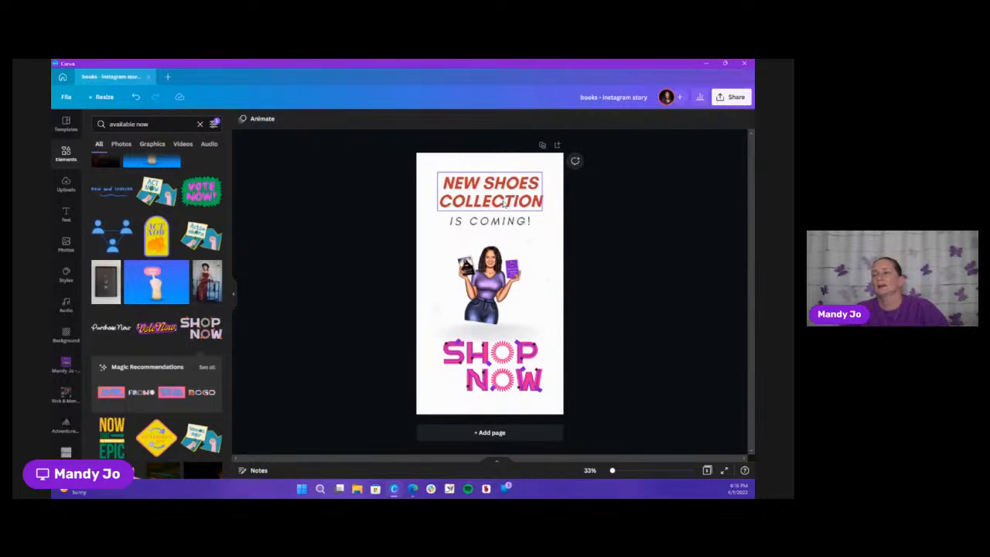
pyautogui.doubleClick(504, 201)
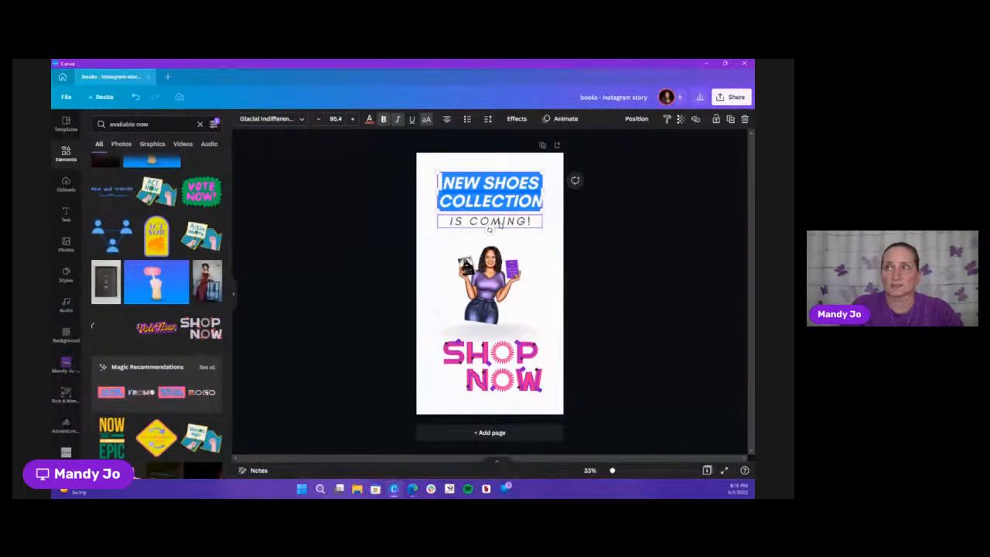
pyautogui.write('BOOKS')
pyautogui.hotkey('ctrl', 'a')
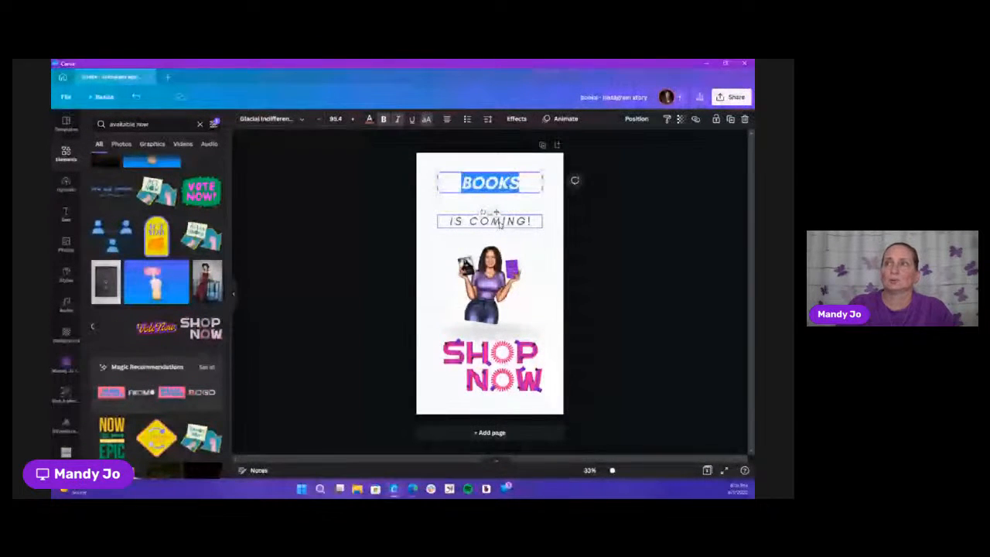
pyautogui.click(369, 119)
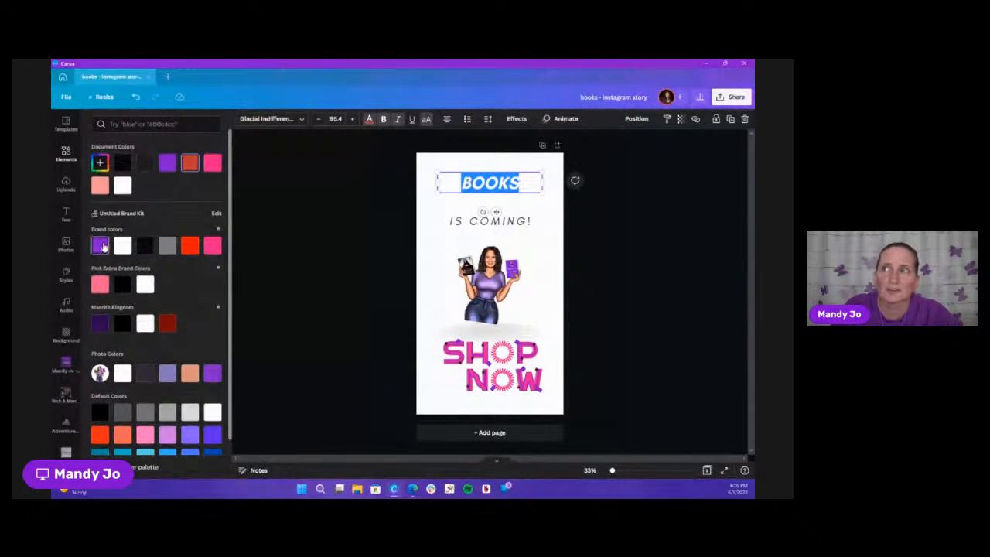
pyautogui.click(101, 246)
pyautogui.click(583, 235)
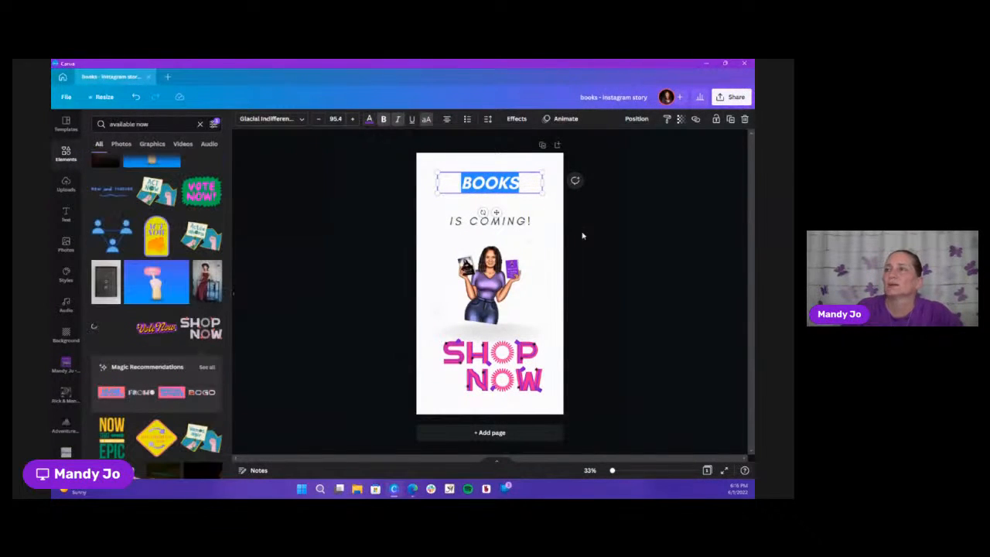
pyautogui.click(555, 235)
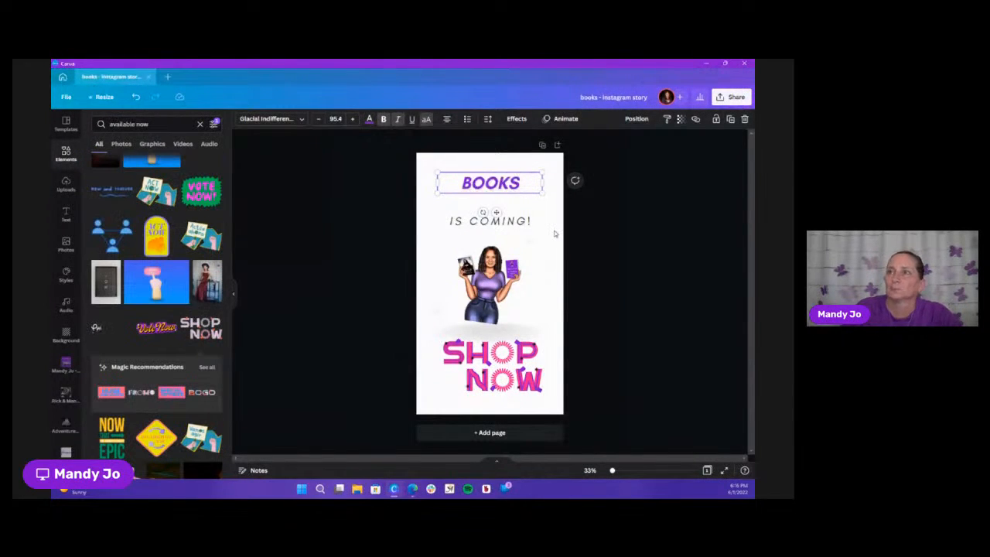
# Delete the "IS COMING!" line and enlarge the BOOKS heading to about size 179, placed just above the woman illustration
pyautogui.click(503, 226)
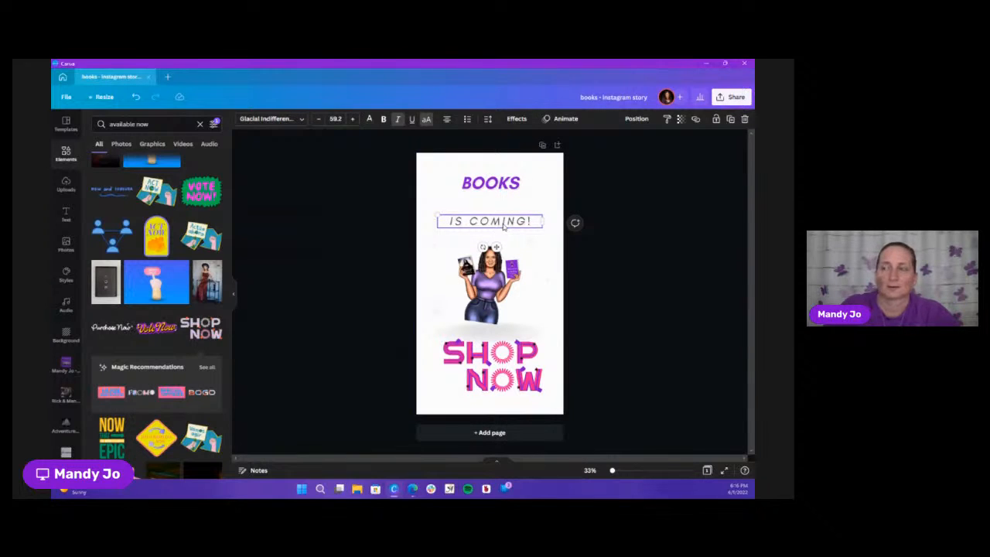
pyautogui.press('Delete')
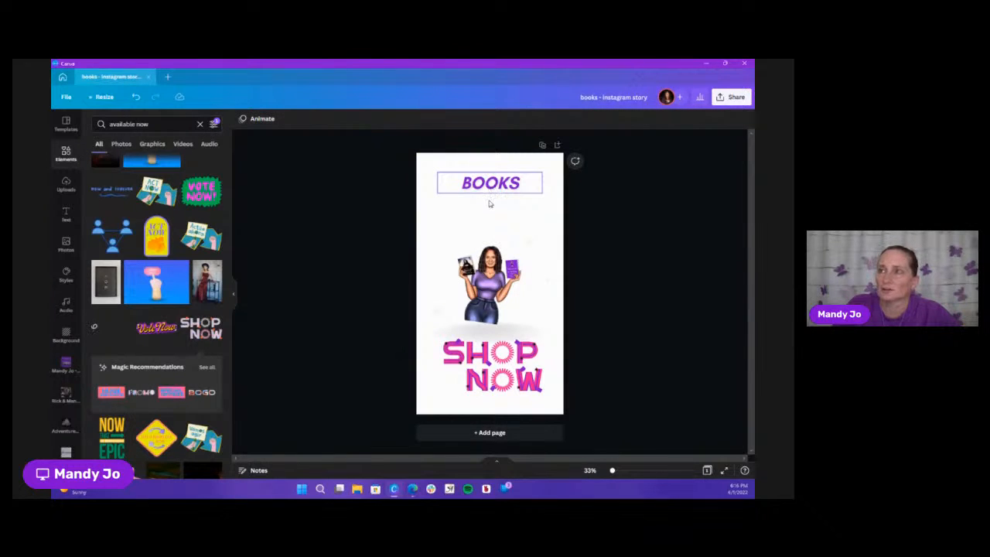
pyautogui.moveTo(488, 185); pyautogui.dragTo(498, 225)
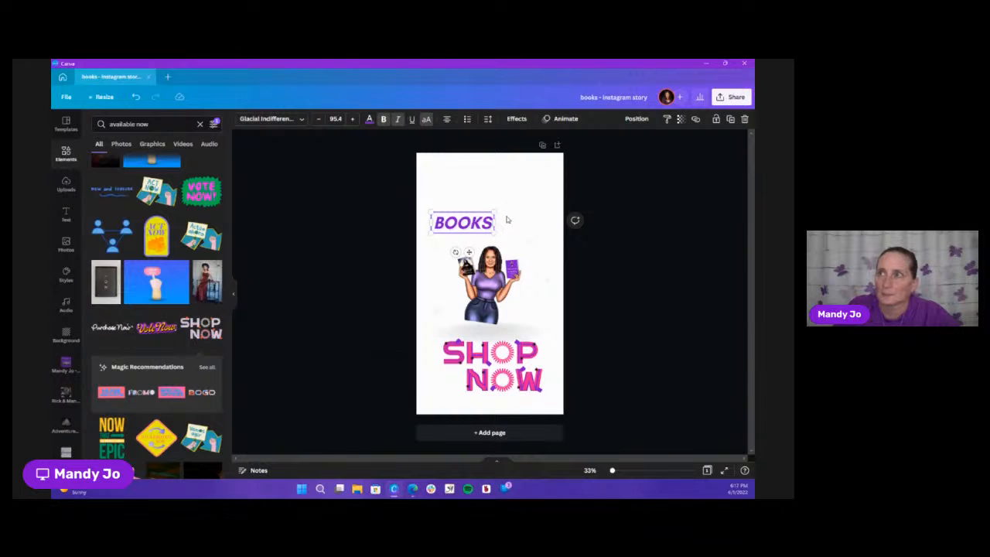
pyautogui.moveTo(495, 210); pyautogui.dragTo(547, 186)
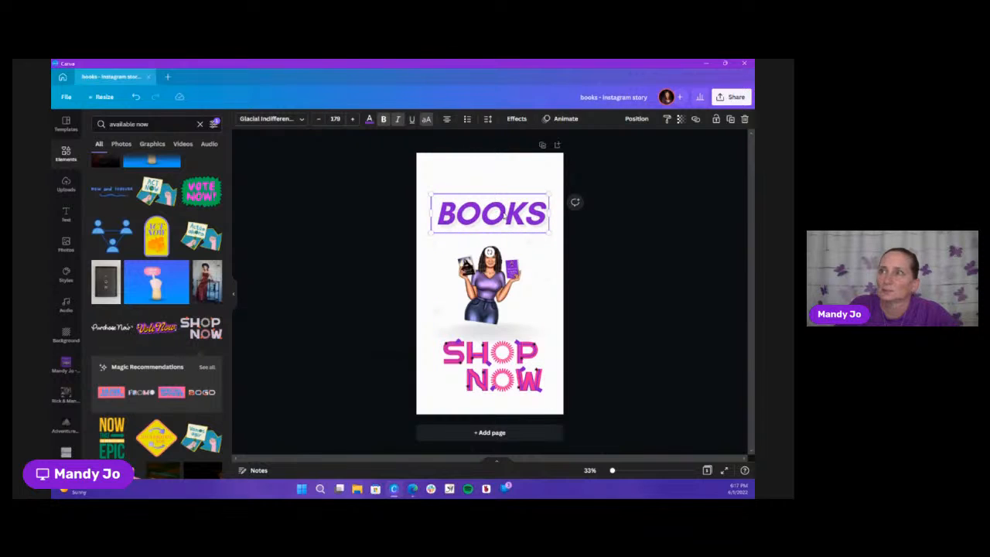
pyautogui.moveTo(506, 213); pyautogui.dragTo(505, 203)
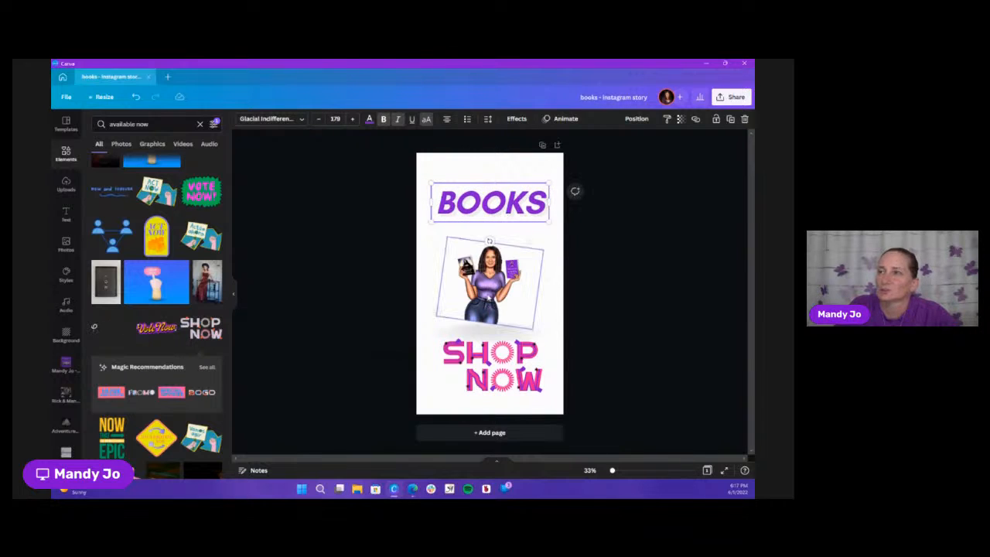
# Enlarge the woman illustration slightly upward toward the BOOKS heading
pyautogui.click(449, 241)
pyautogui.moveTo(449, 241); pyautogui.dragTo(447, 225)
pyautogui.click(551, 310)
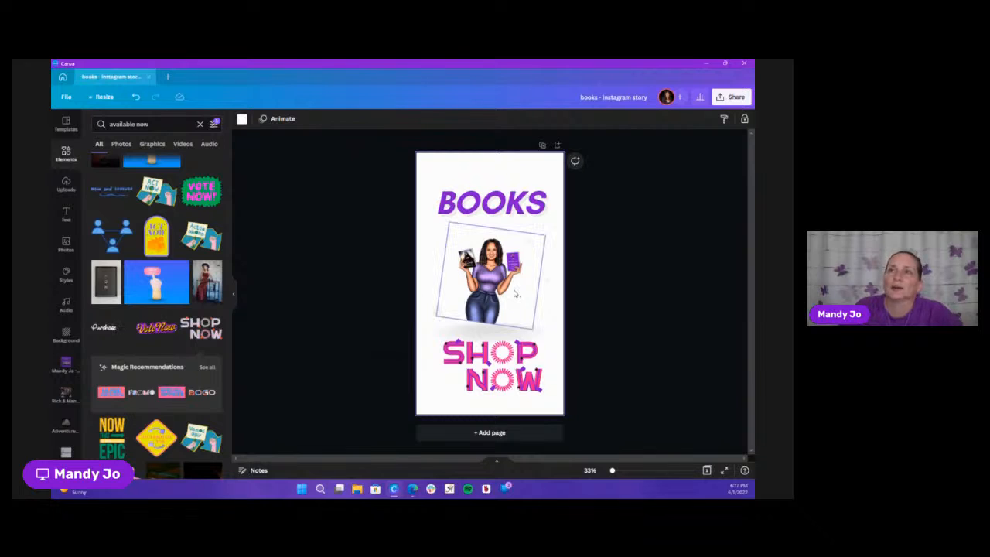
# Try to crop the woman illustration inward from its upper-left corner
pyautogui.click(517, 294)
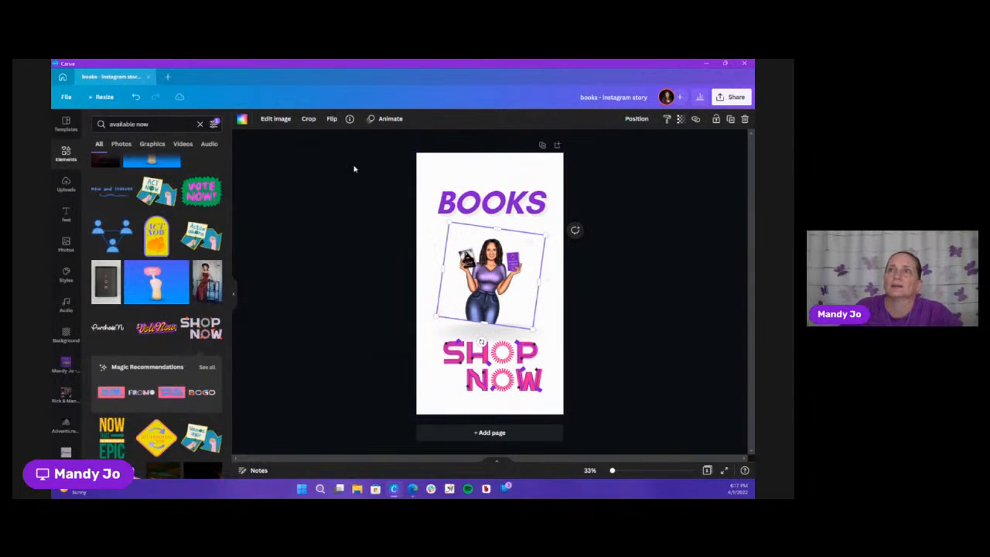
pyautogui.click(308, 121)
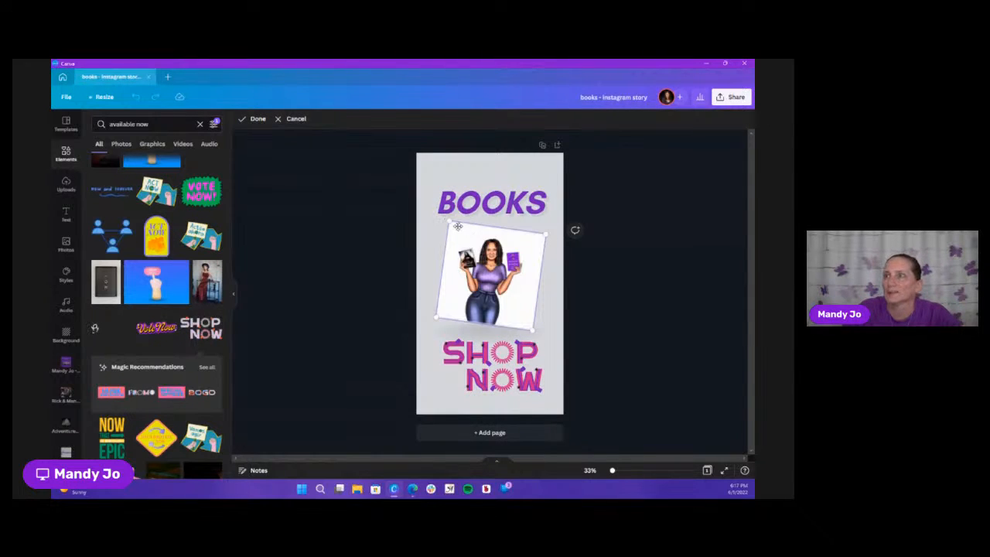
pyautogui.moveTo(449, 221); pyautogui.dragTo(460, 235)
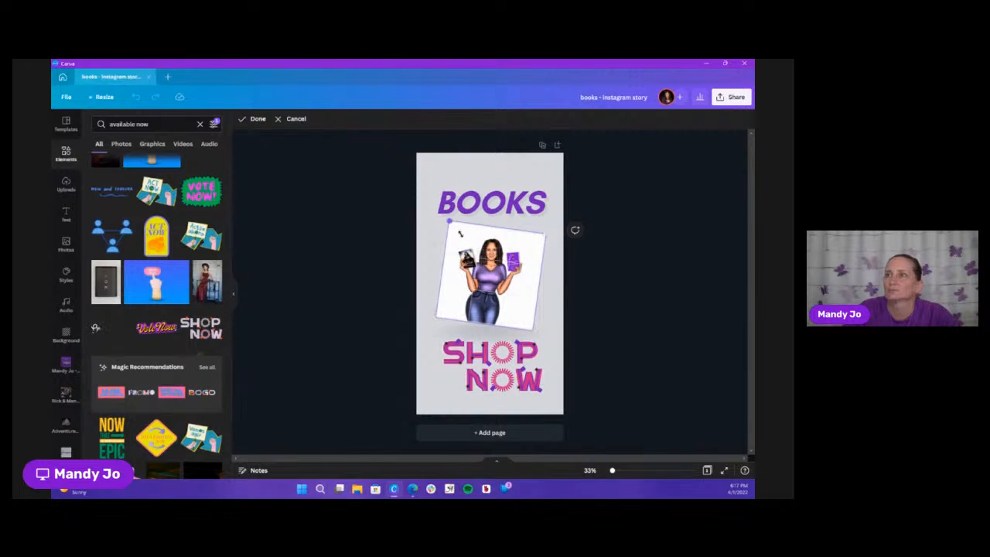
pyautogui.click(553, 285)
pyautogui.click(344, 299)
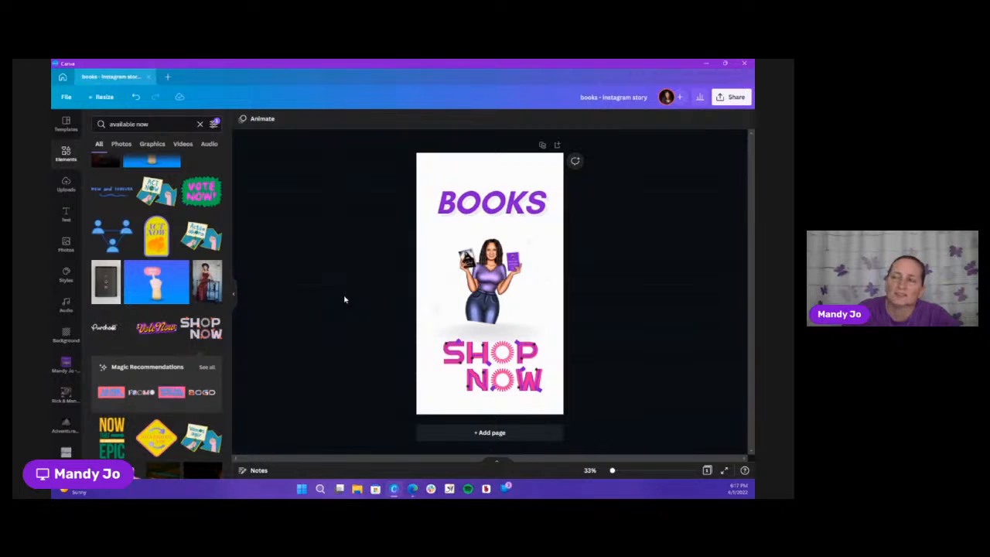
# Stretch the woman illustration's frame toward the page's right edge to make her larger between the heading and SHOP NOW
pyautogui.click(466, 293)
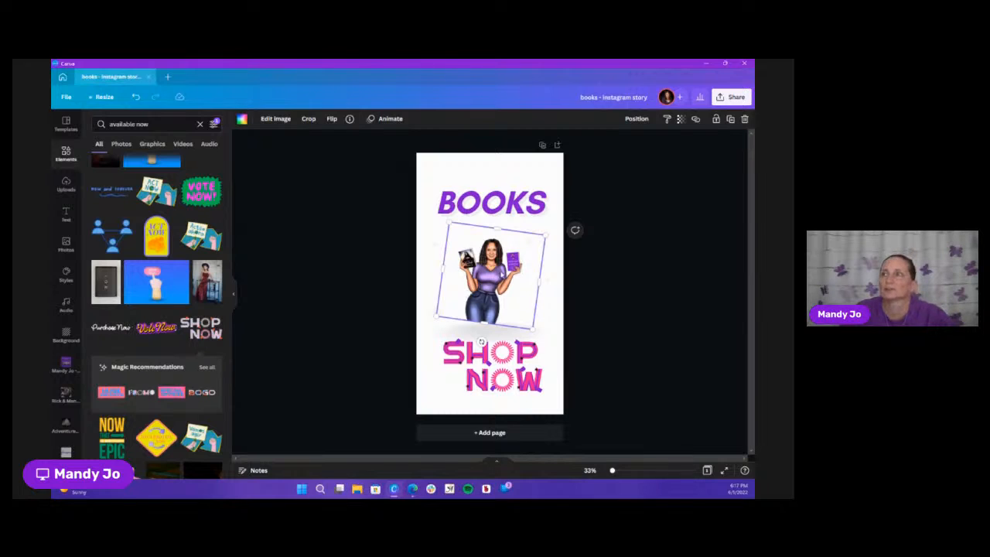
pyautogui.moveTo(532, 282); pyautogui.dragTo(557, 284)
pyautogui.click(433, 261)
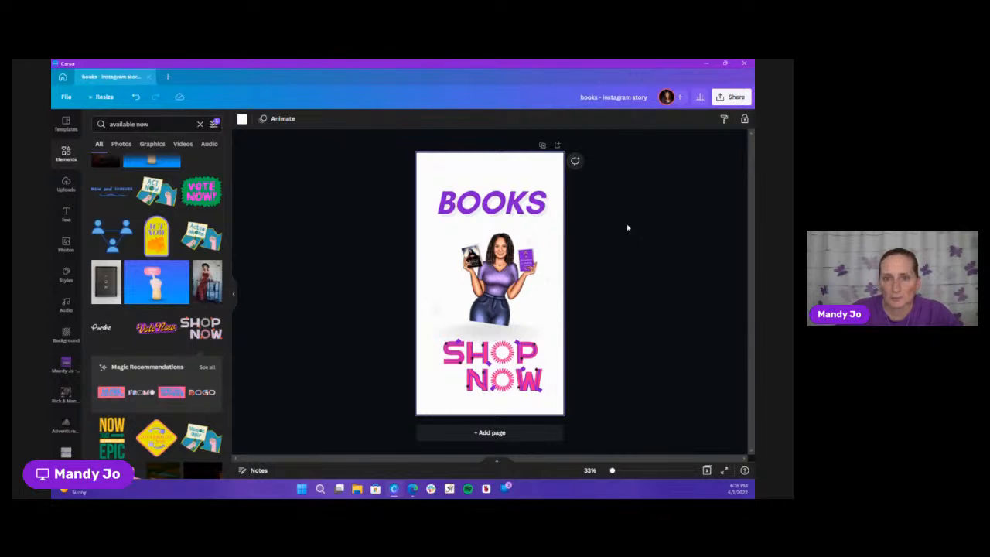
# Start sharing the design on social media through the Instagram Business option
pyautogui.click(738, 98)
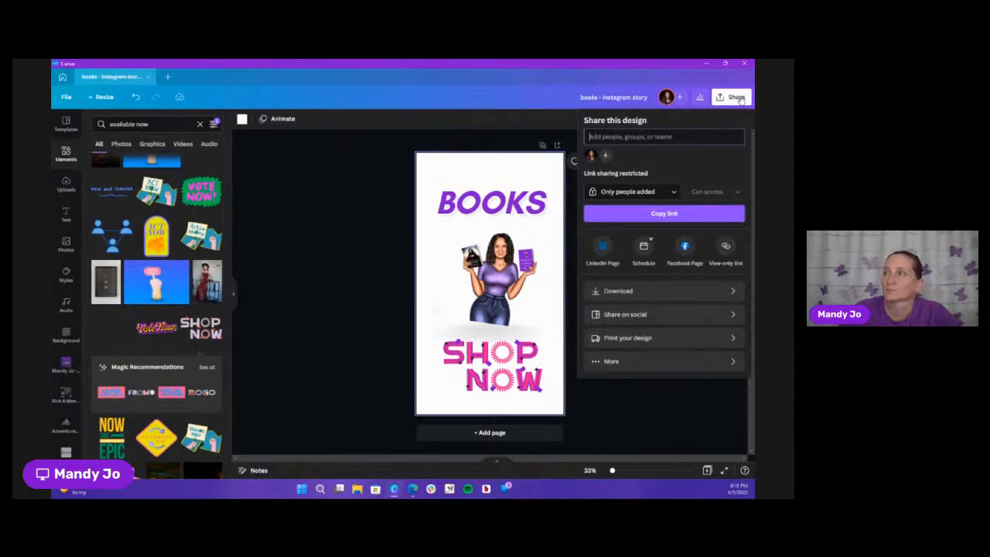
pyautogui.click(658, 316)
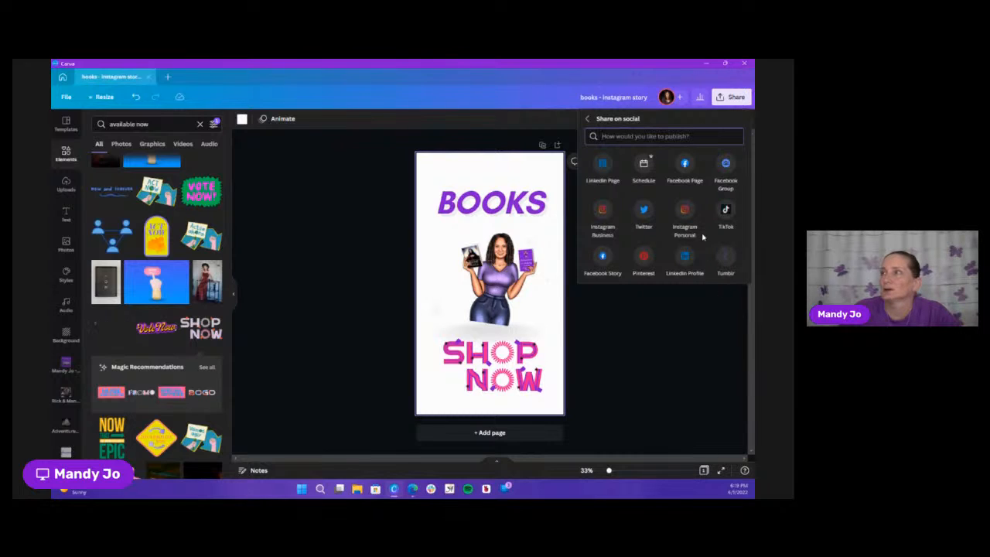
pyautogui.click(602, 210)
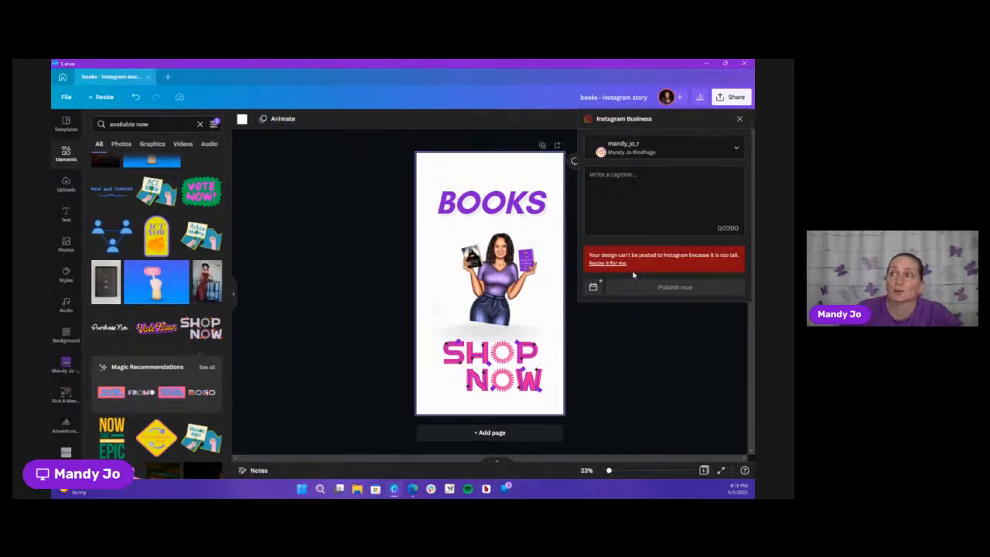
# Leave the Instagram Business sharing options, view the home page, and return to the books Instagram story design
pyautogui.click(740, 119)
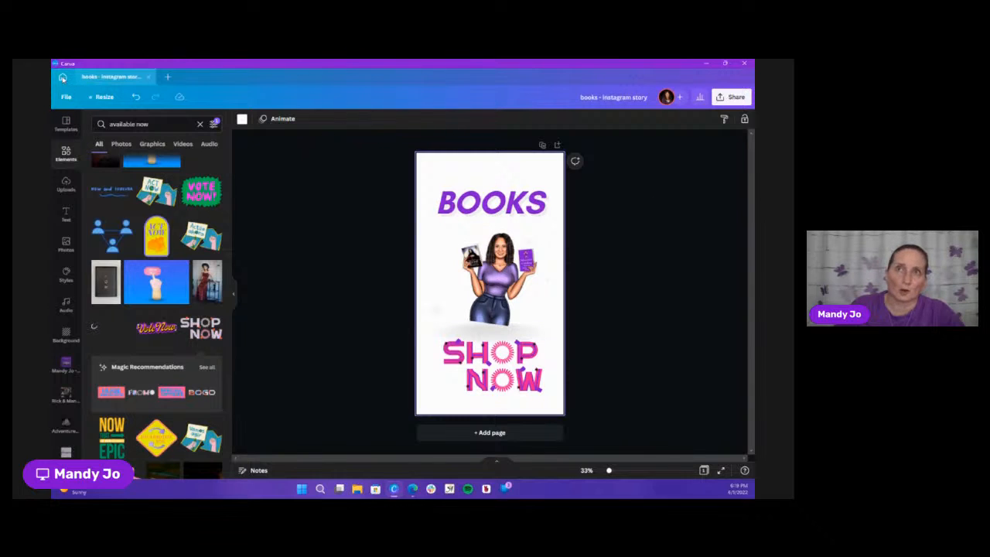
pyautogui.click(63, 77)
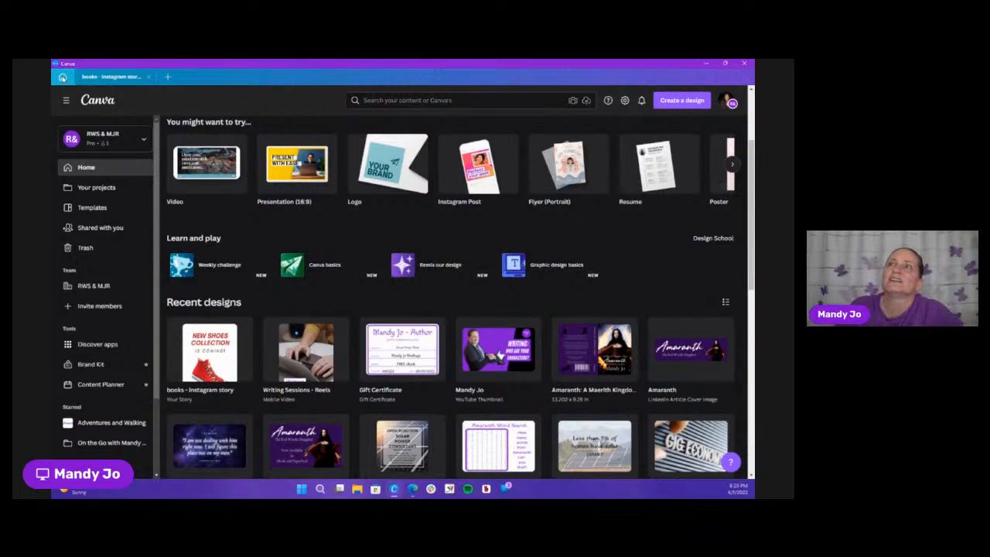
pyautogui.click(121, 79)
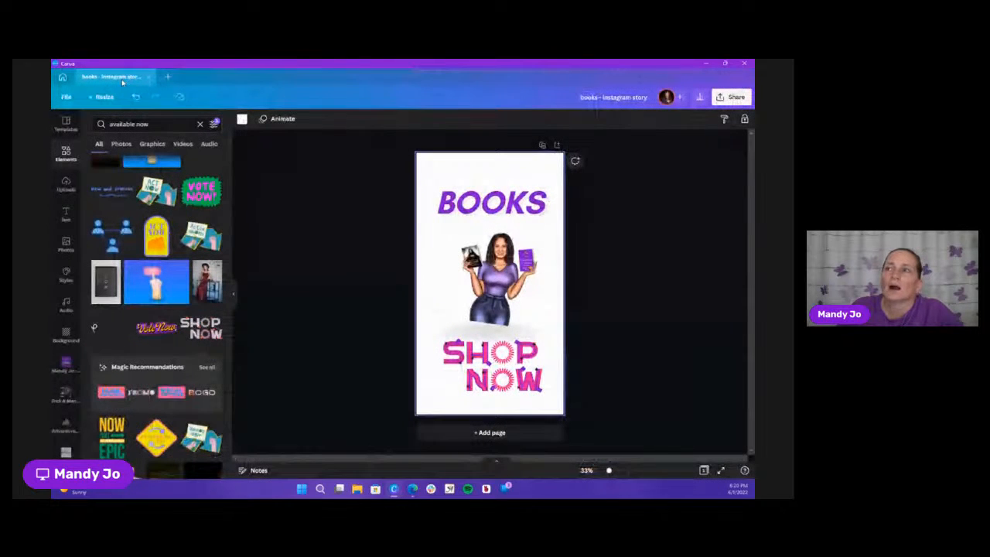
# Remove the background from the woman illustration with Background Remover and apply the result
pyautogui.click(523, 315)
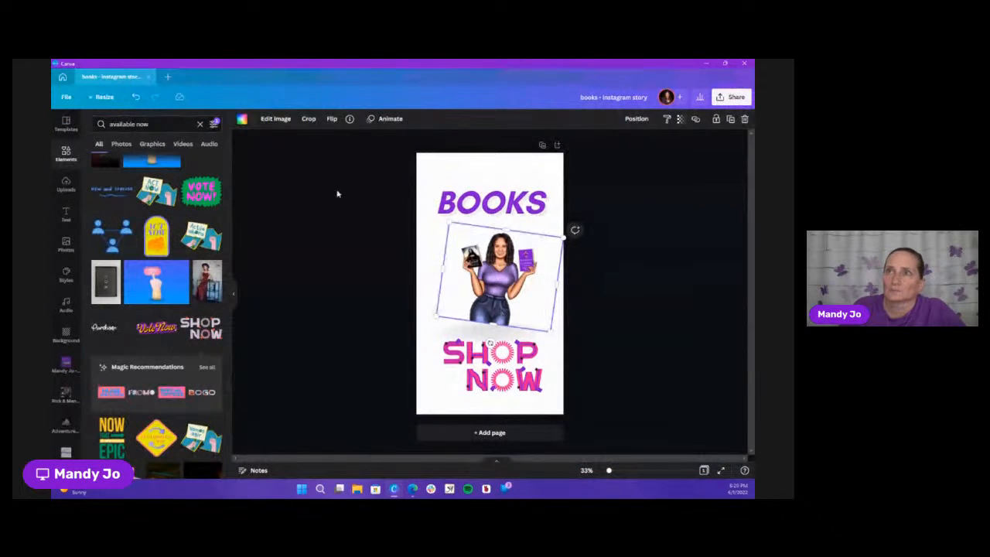
pyautogui.click(276, 120)
pyautogui.click(139, 254)
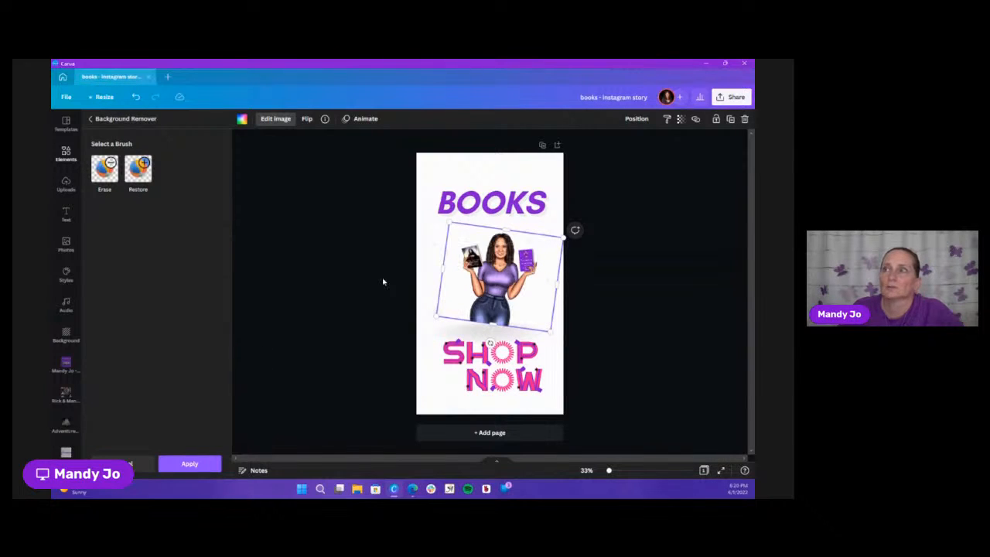
pyautogui.click(191, 465)
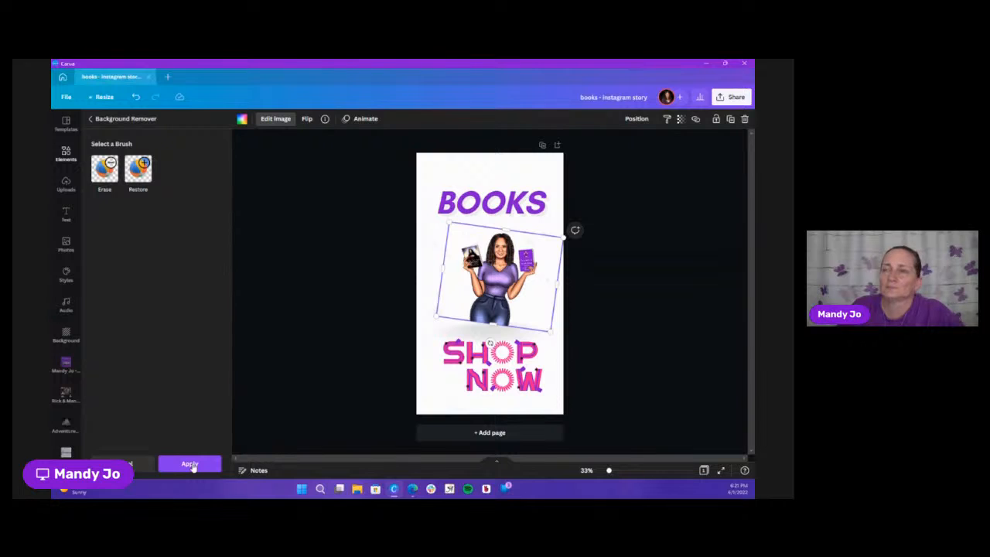
# Try the brand purple, red and pink as the page background color, and settle on the brand black
pyautogui.click(432, 177)
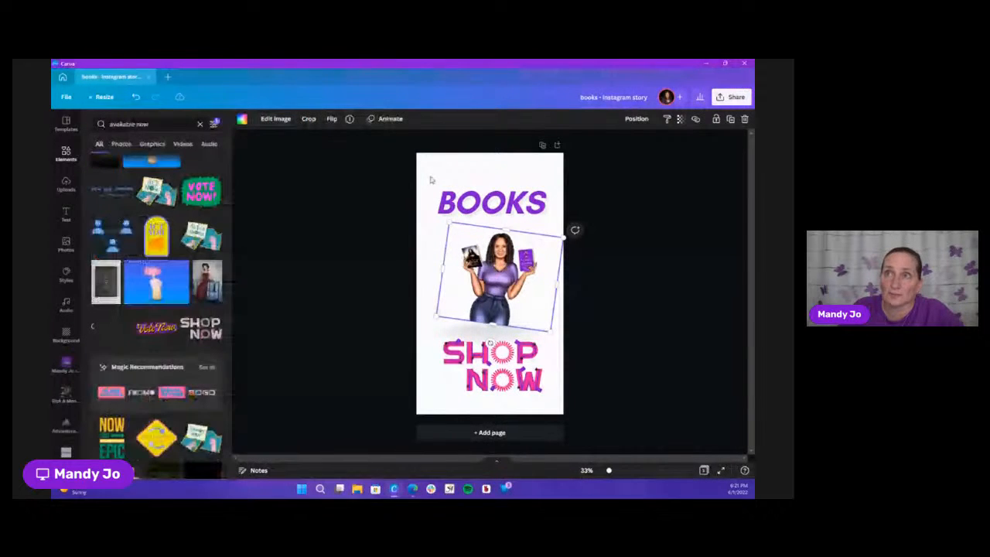
pyautogui.click(432, 179)
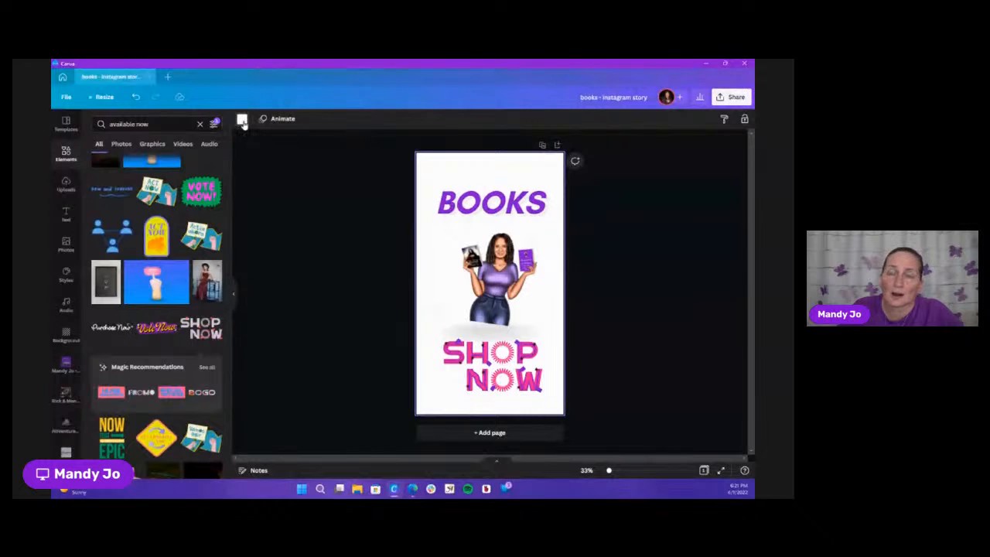
pyautogui.click(242, 119)
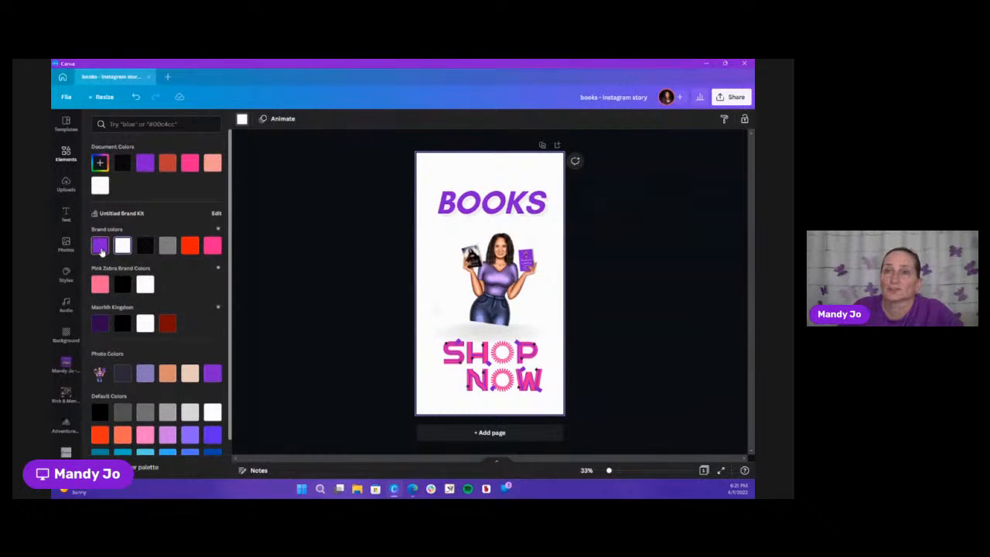
pyautogui.click(101, 249)
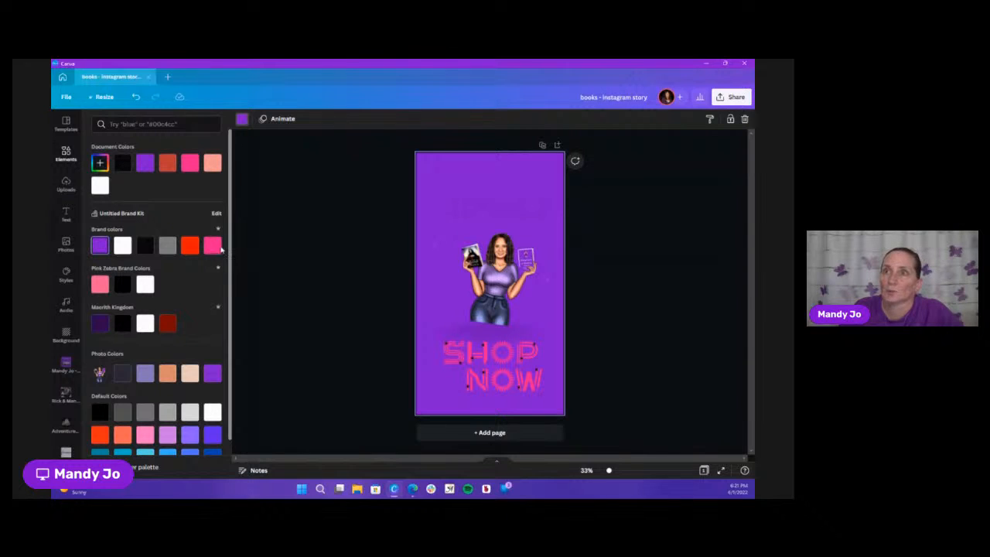
pyautogui.click(189, 247)
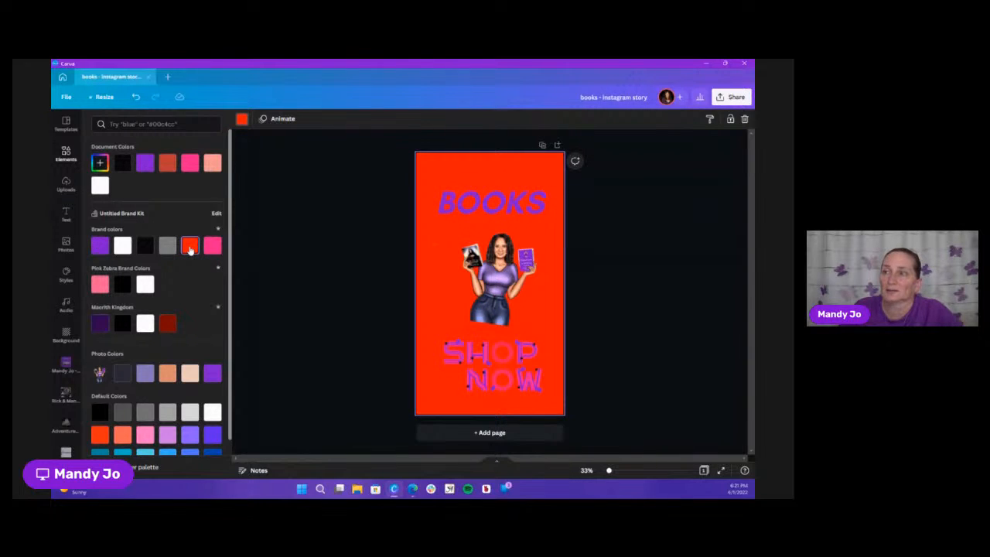
pyautogui.click(212, 245)
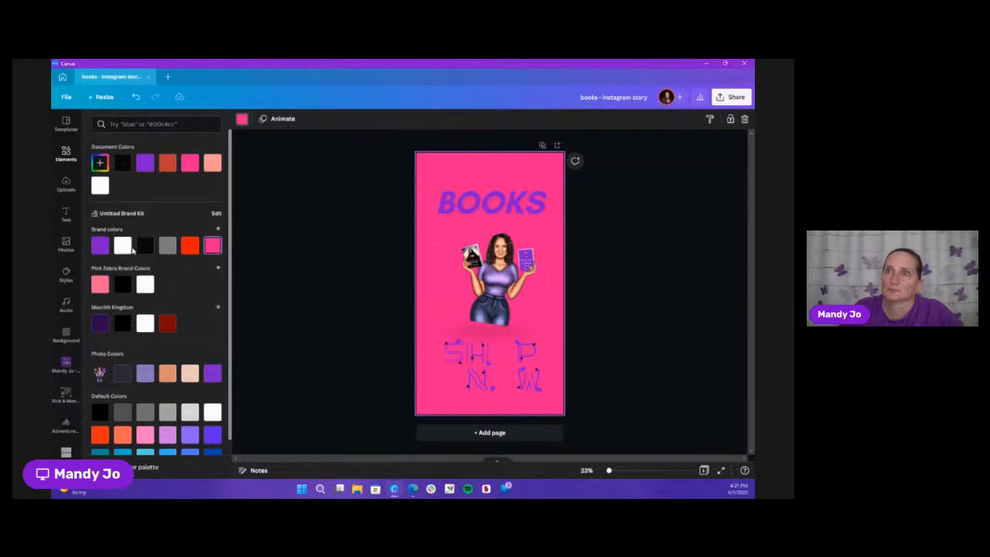
pyautogui.click(144, 248)
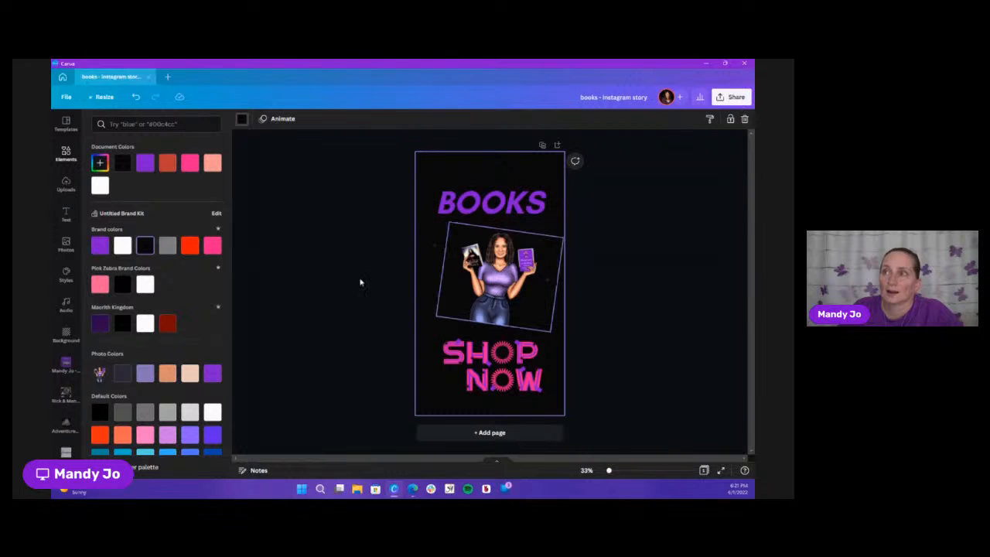
pyautogui.click(323, 300)
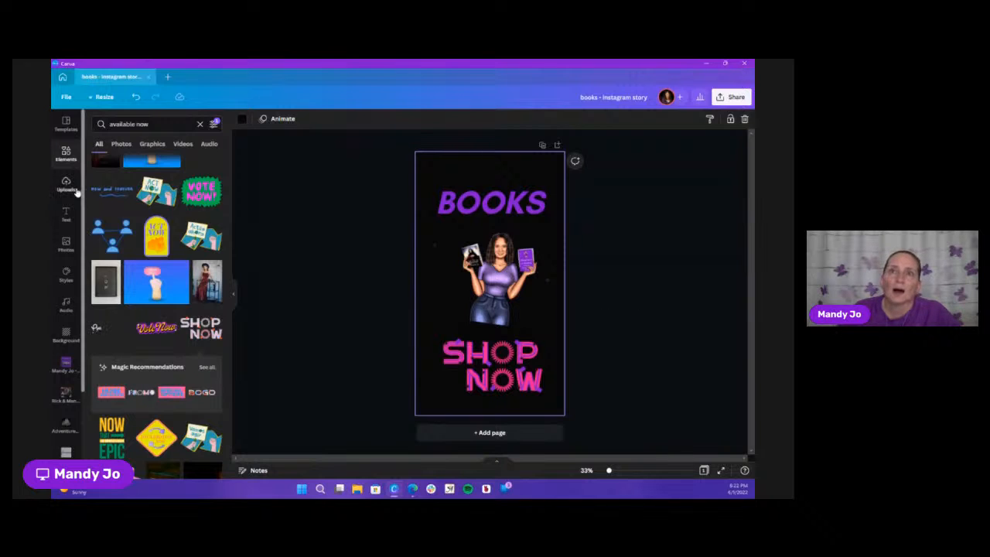
# Examine the text, photo, style, audio and background resources available for the design
pyautogui.click(65, 213)
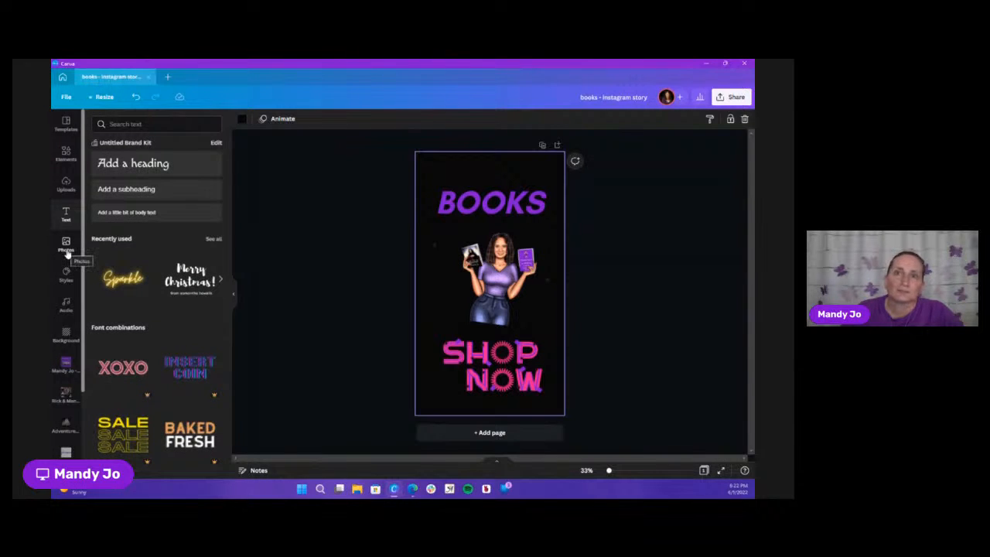
pyautogui.click(67, 251)
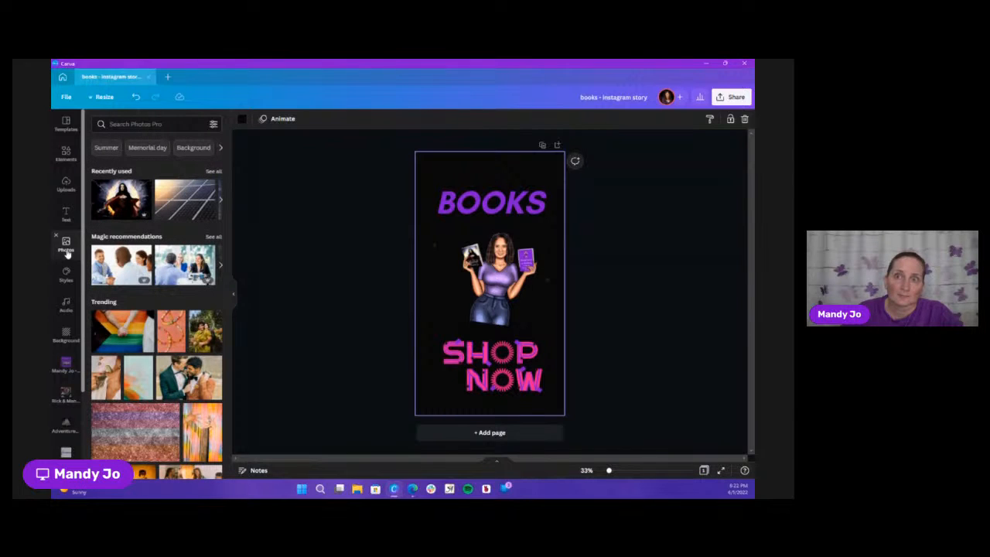
pyautogui.click(66, 280)
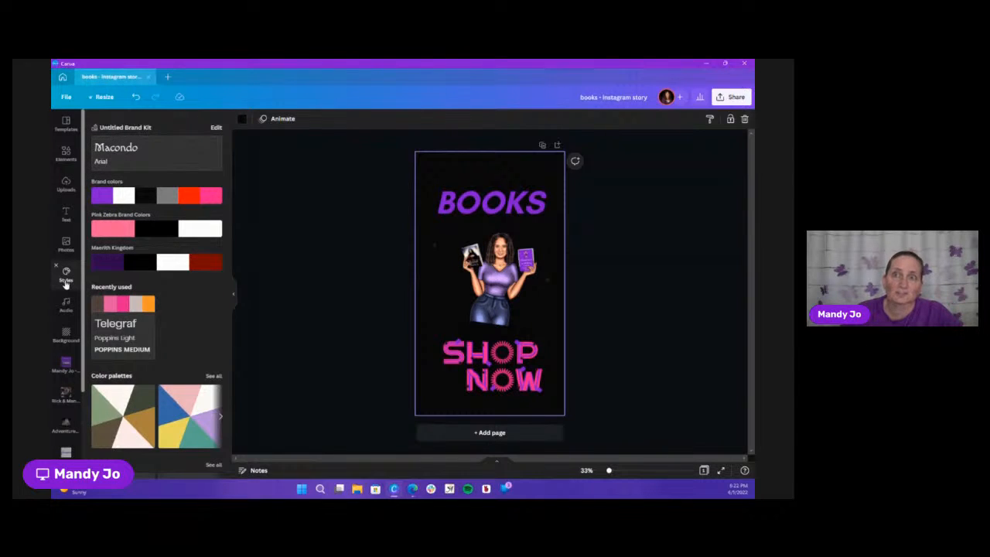
pyautogui.click(67, 314)
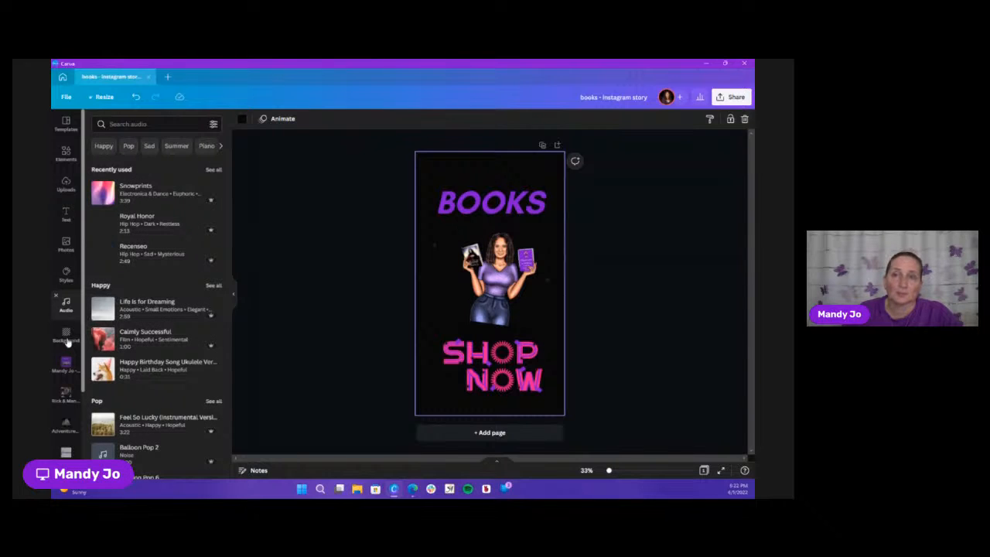
pyautogui.click(66, 340)
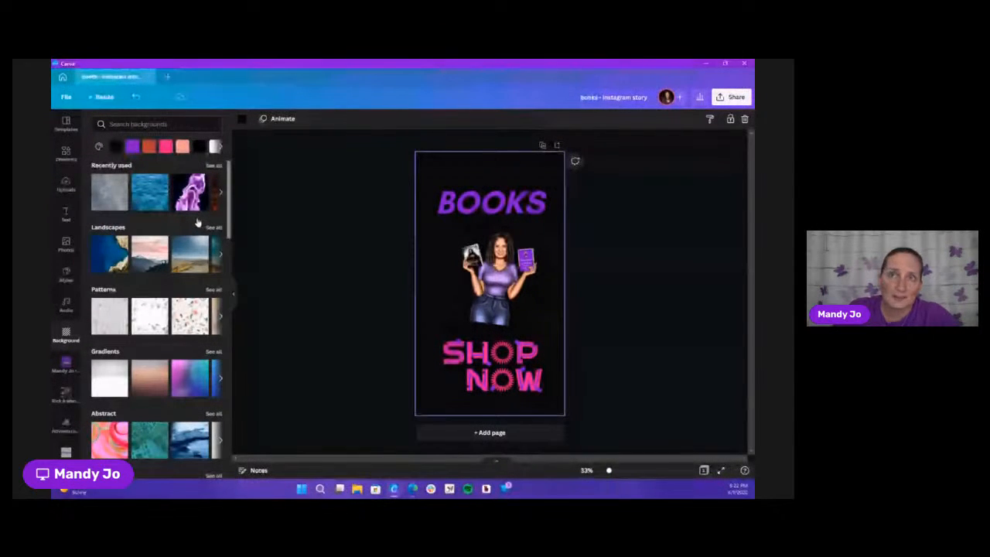
# Close the books Instagram story design and open the template library, viewing further template topics
pyautogui.click(149, 77)
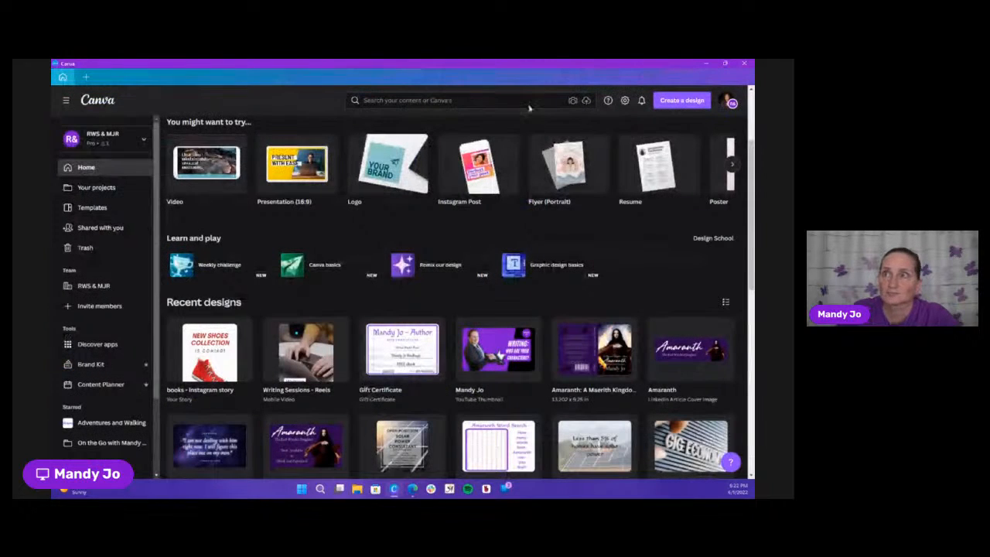
pyautogui.click(95, 211)
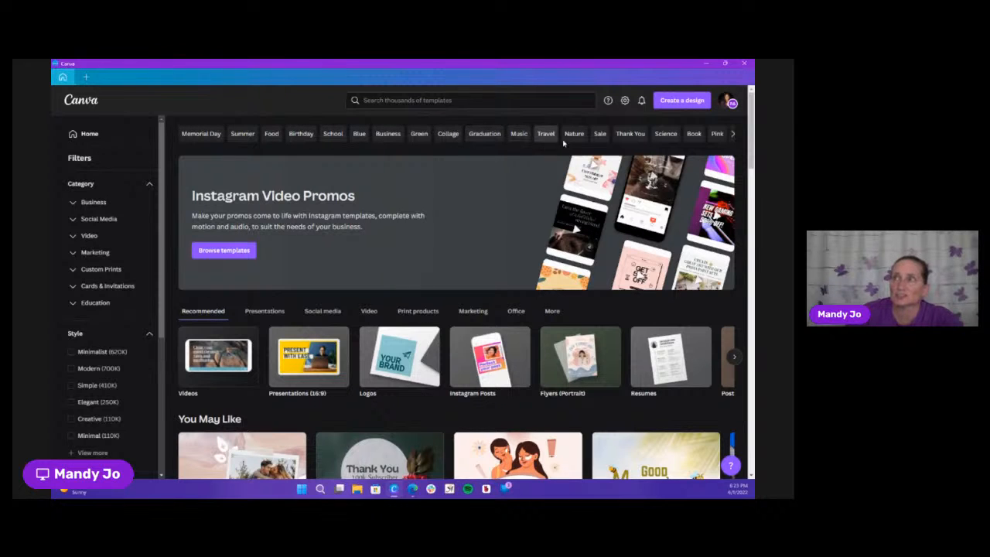
pyautogui.click(733, 134)
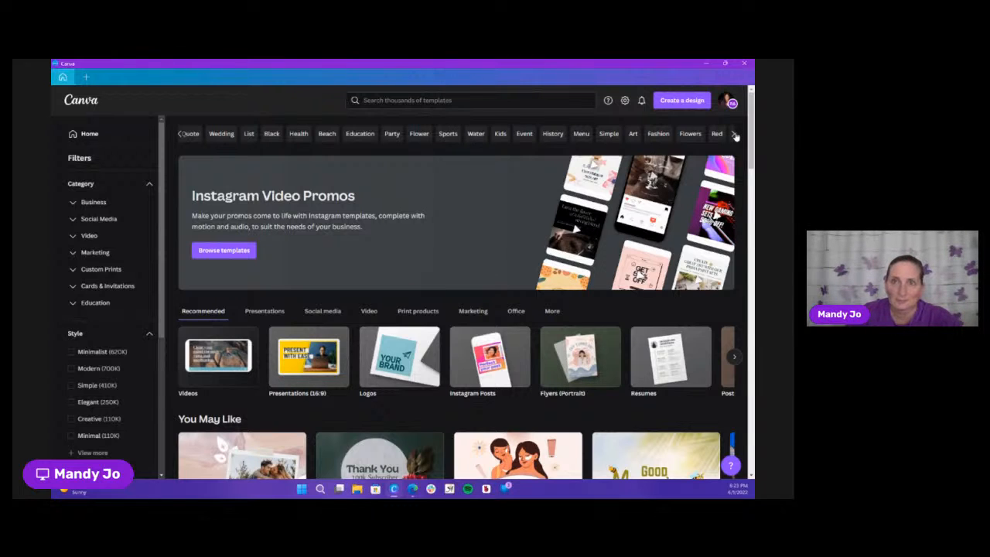
# Examine the template types in the Business, Video, Marketing, Custom Prints, Cards & Invitations and Education categories
pyautogui.click(94, 203)
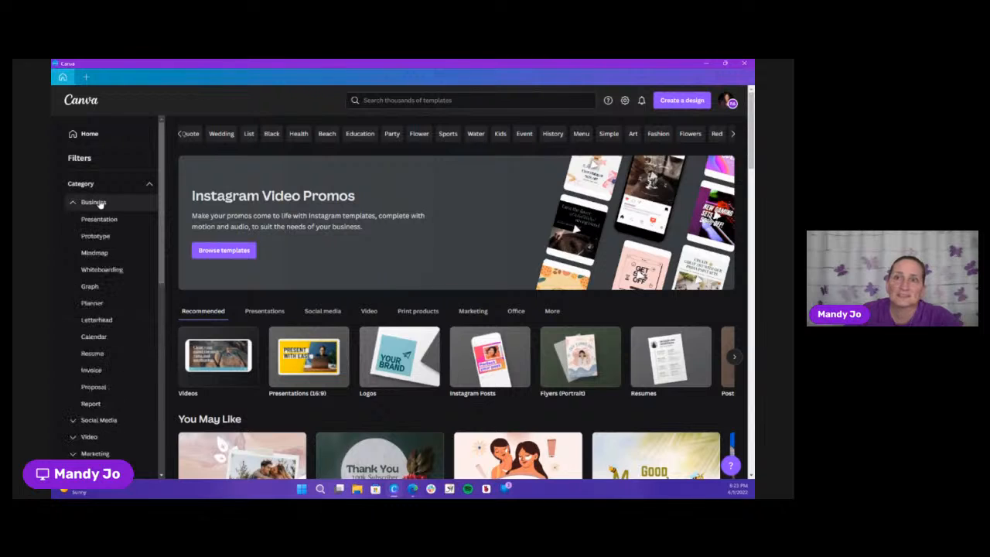
pyautogui.click(99, 203)
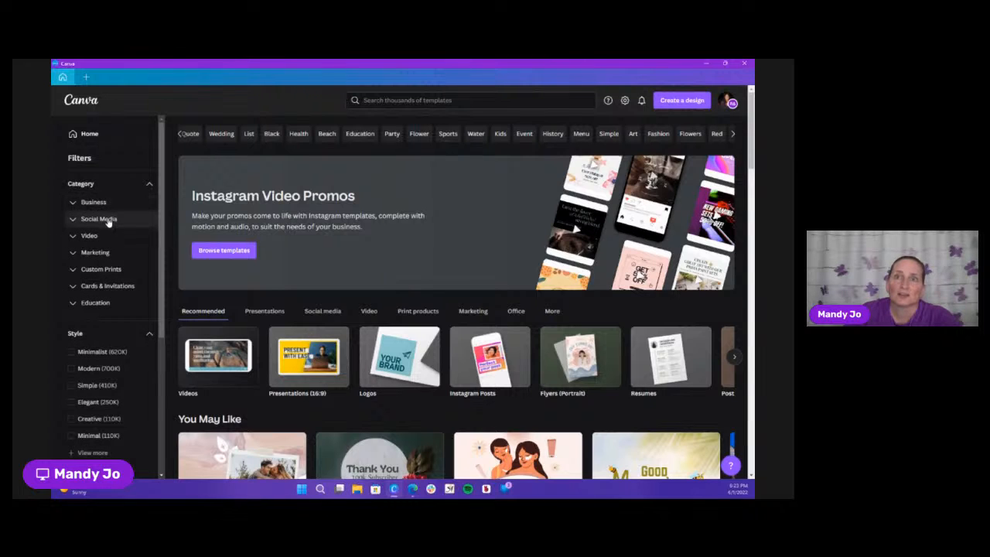
pyautogui.click(106, 239)
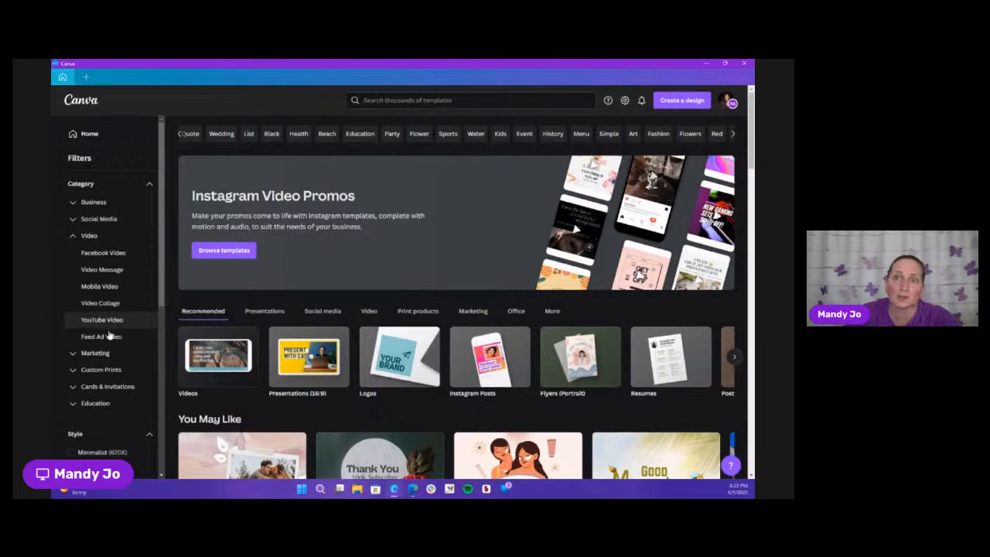
pyautogui.click(93, 236)
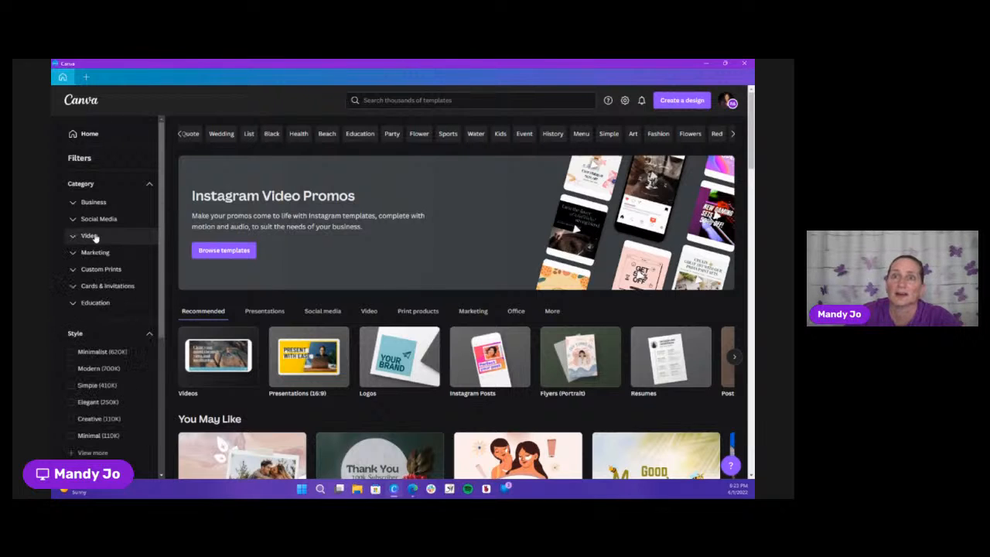
pyautogui.click(95, 253)
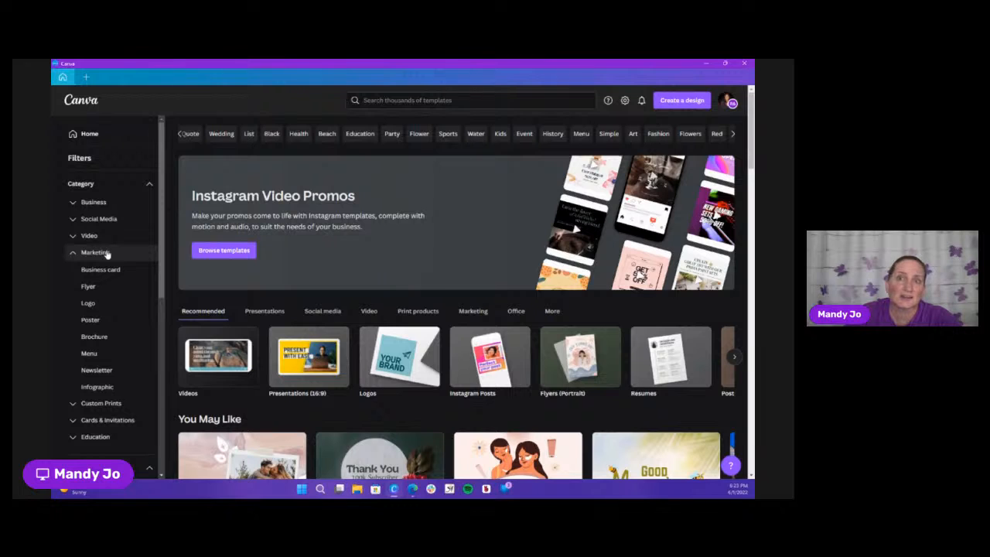
pyautogui.click(106, 254)
pyautogui.click(114, 271)
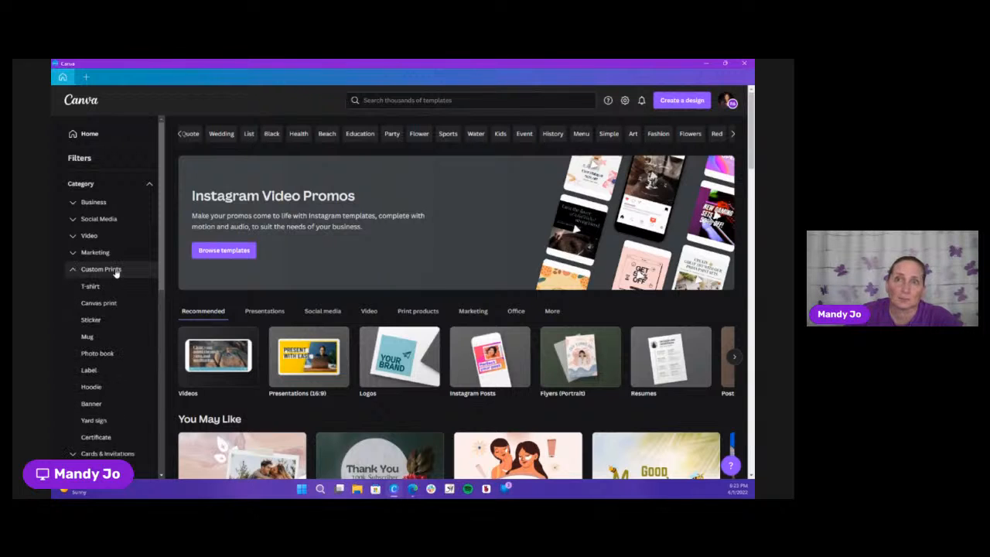
pyautogui.click(116, 272)
pyautogui.click(118, 287)
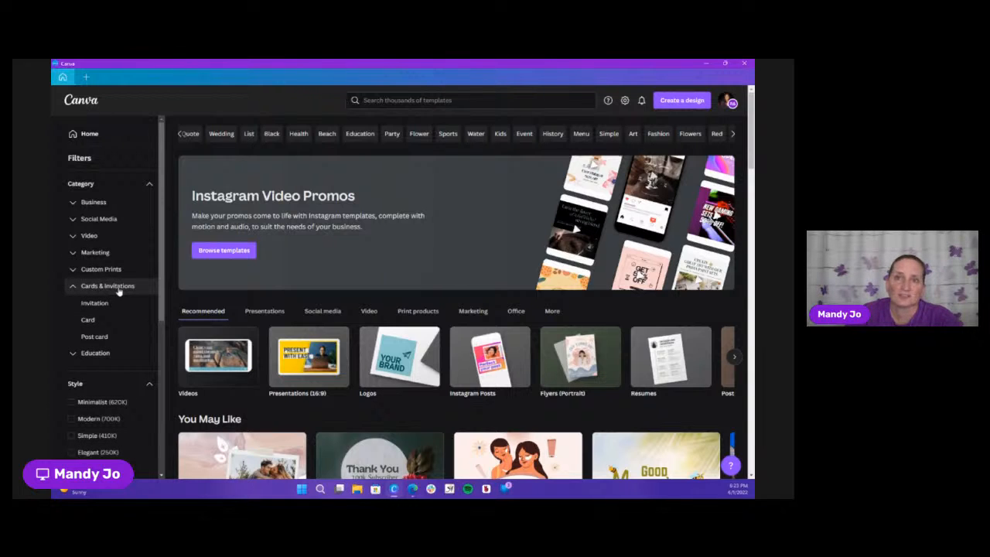
pyautogui.click(117, 287)
pyautogui.click(112, 304)
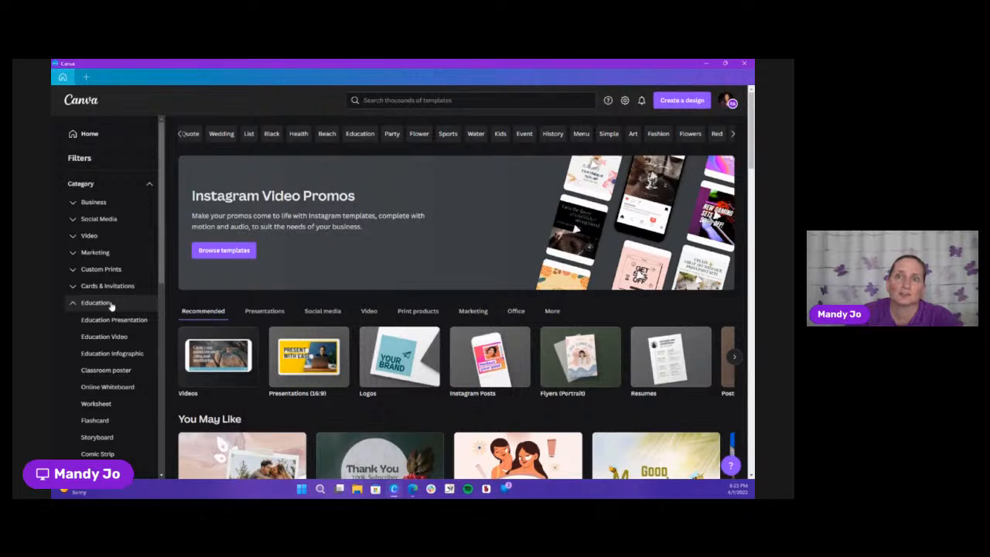
pyautogui.scroll(-2, 112, 306)
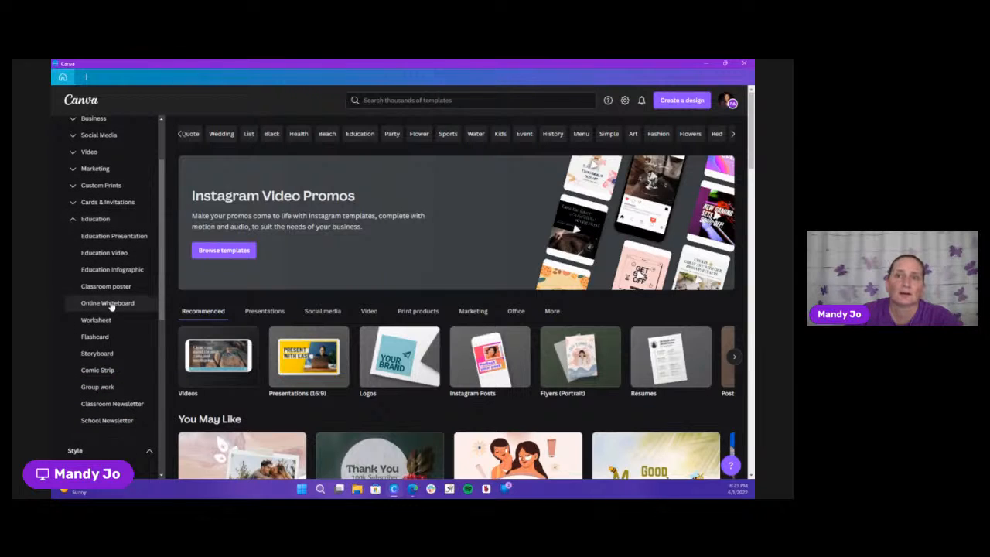
pyautogui.click(104, 219)
pyautogui.scroll(1, 121, 228)
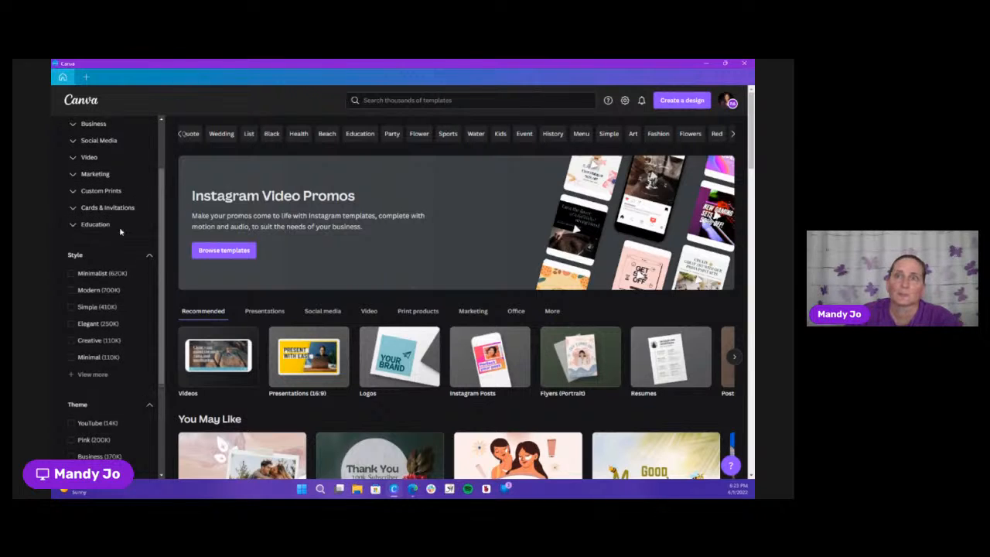
# Examine the template library's style, theme and color filters and its recommended templates
pyautogui.scroll(-2, 121, 228)
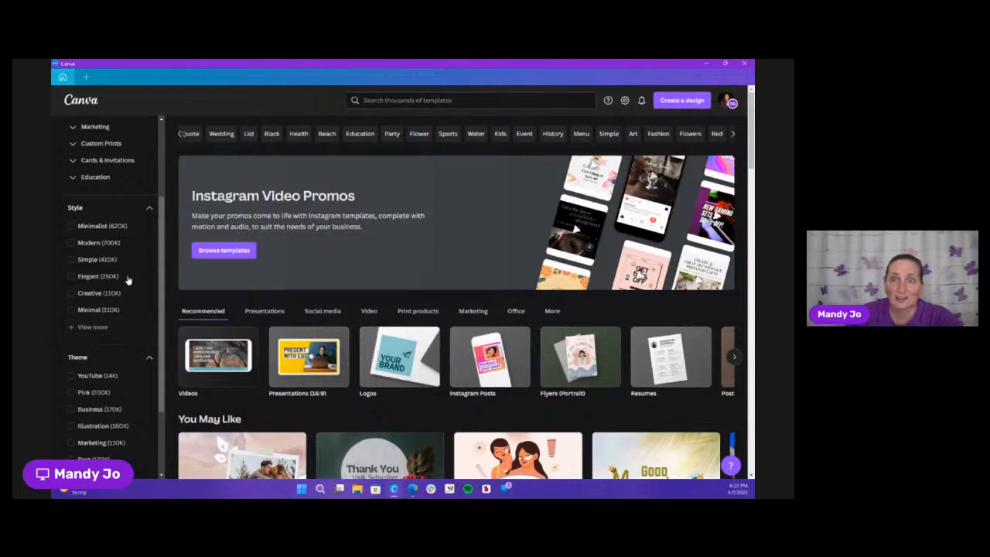
pyautogui.scroll(-2, 128, 280)
pyautogui.scroll(-1, 128, 280)
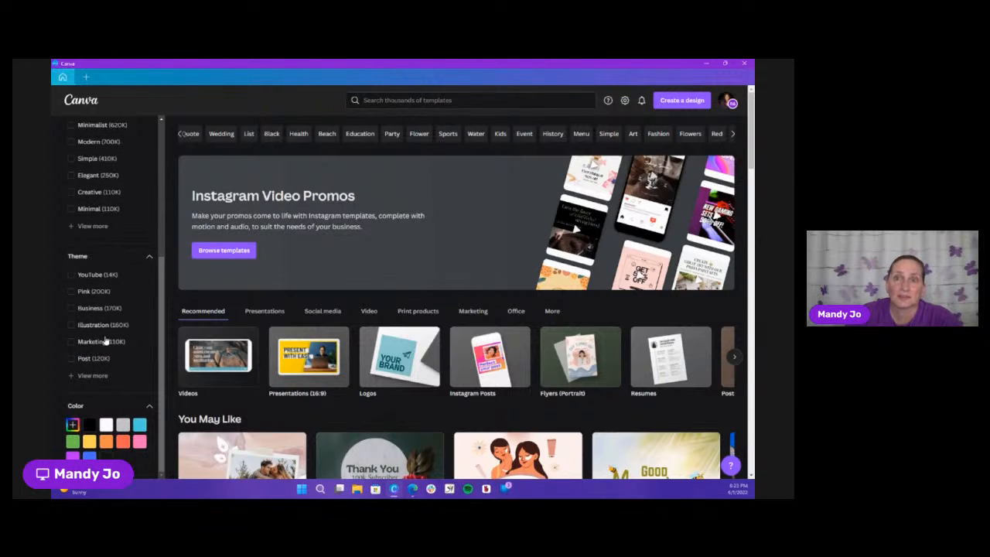
pyautogui.scroll(-3, 97, 363)
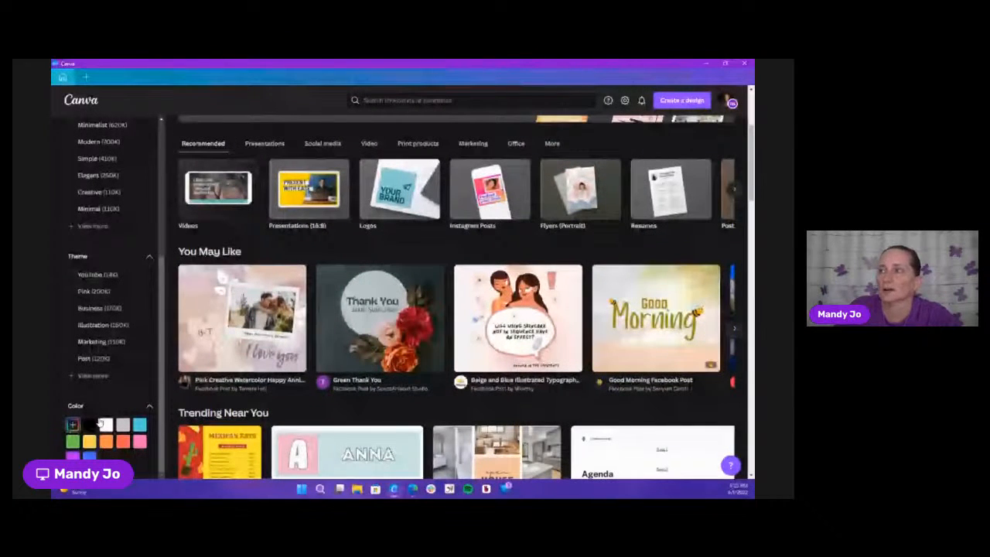
# Examine the template library's You May Like, Trending Near You and New in Canva selections, including further new templates
pyautogui.scroll(1, 654, 328)
pyautogui.scroll(1, 649, 330)
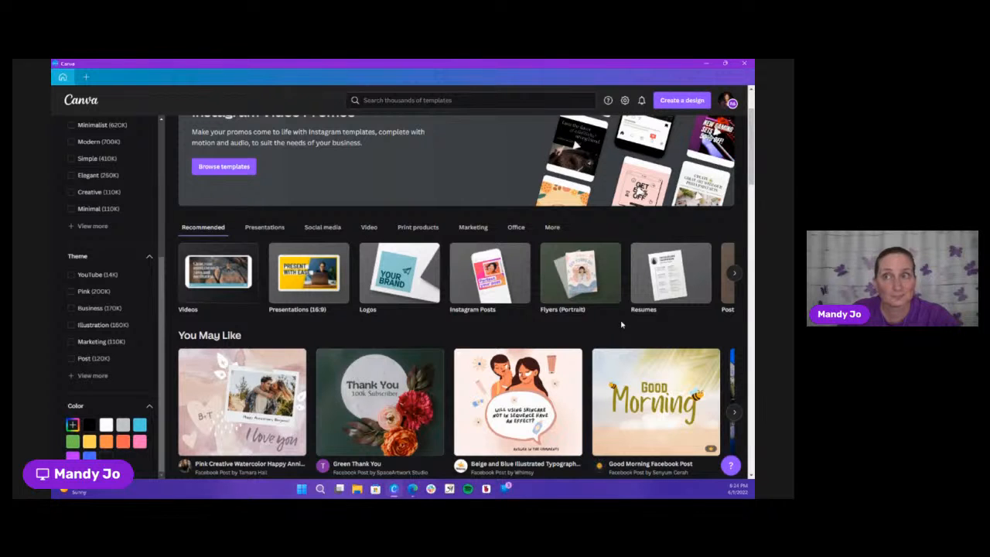
pyautogui.scroll(-2, 621, 324)
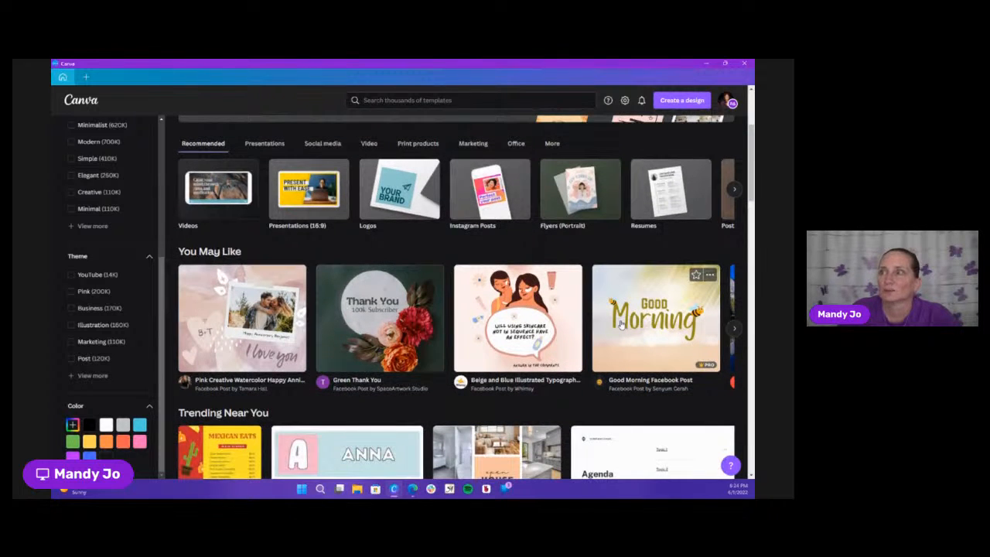
pyautogui.scroll(-3, 621, 325)
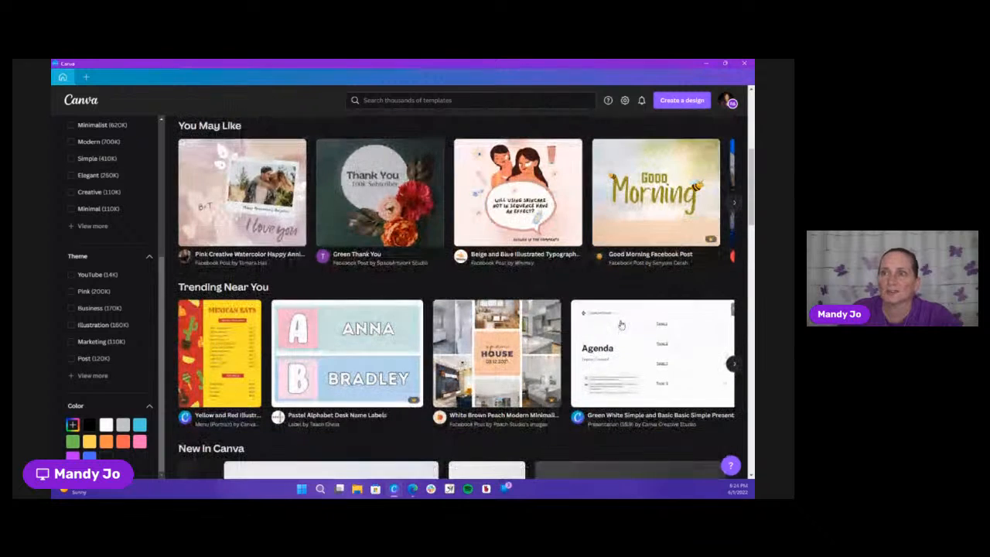
pyautogui.scroll(-3, 621, 324)
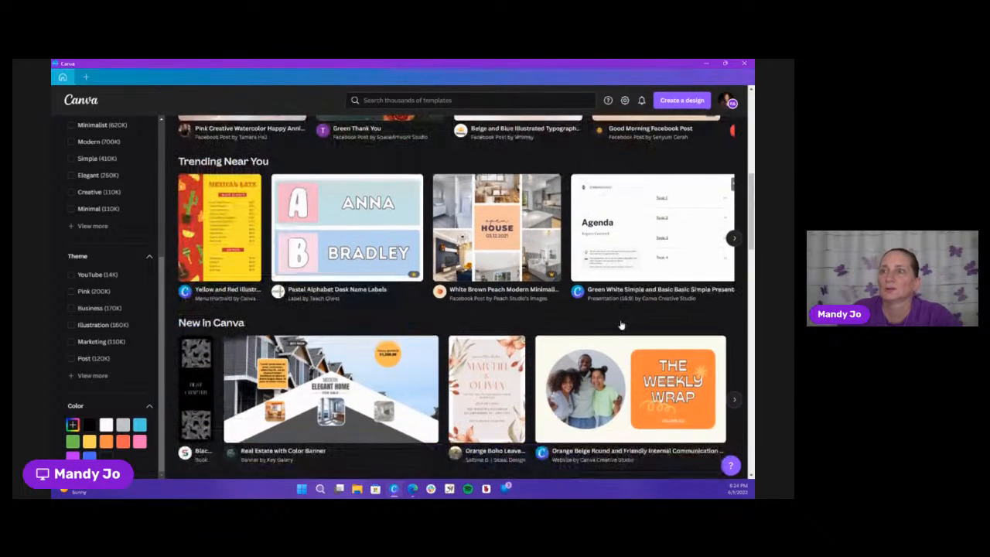
pyautogui.scroll(-1, 621, 325)
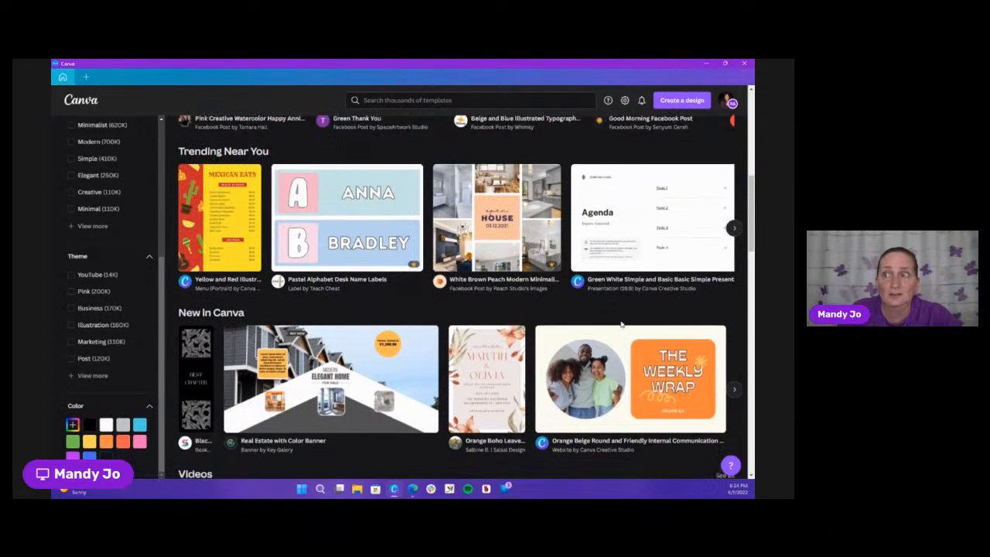
pyautogui.scroll(-1, 621, 324)
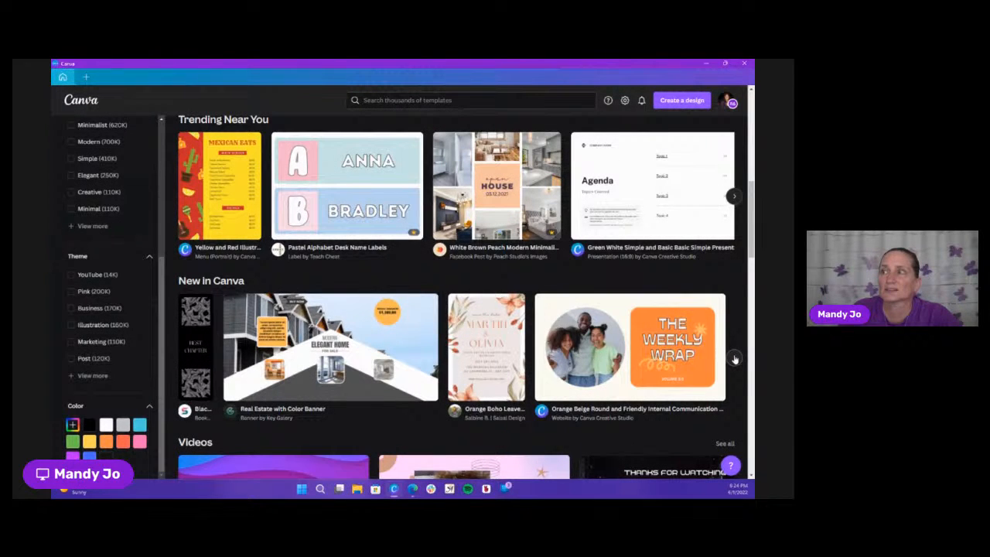
pyautogui.click(734, 360)
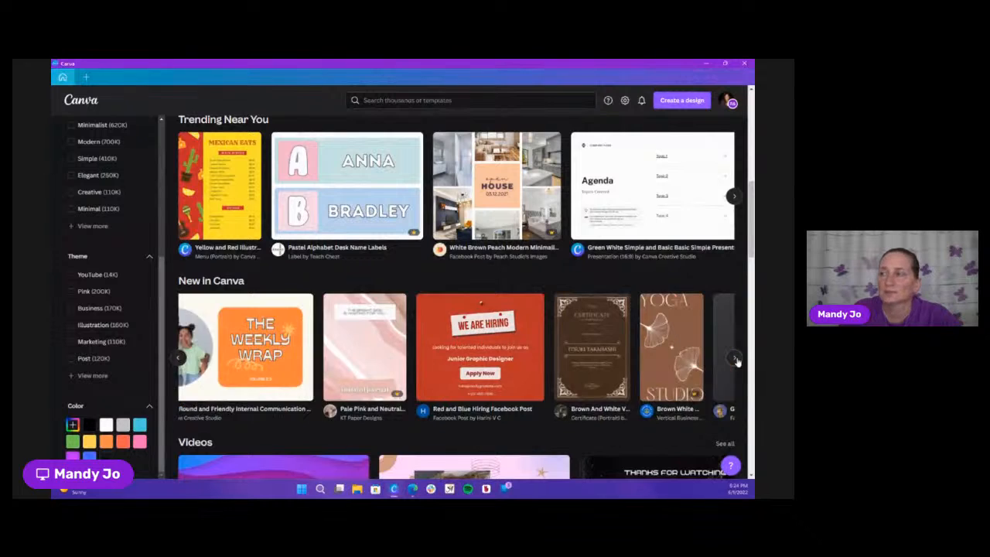
pyautogui.click(735, 360)
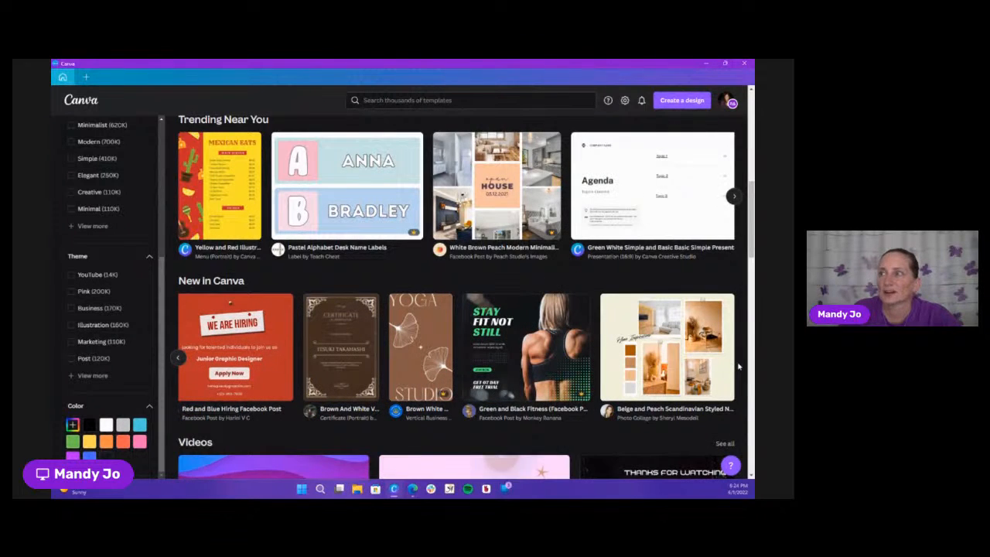
# Examine the video, presentation, logo, Instagram post, portrait flyer, resume and poster templates in the library
pyautogui.scroll(-2, 737, 362)
pyautogui.scroll(-3, 739, 367)
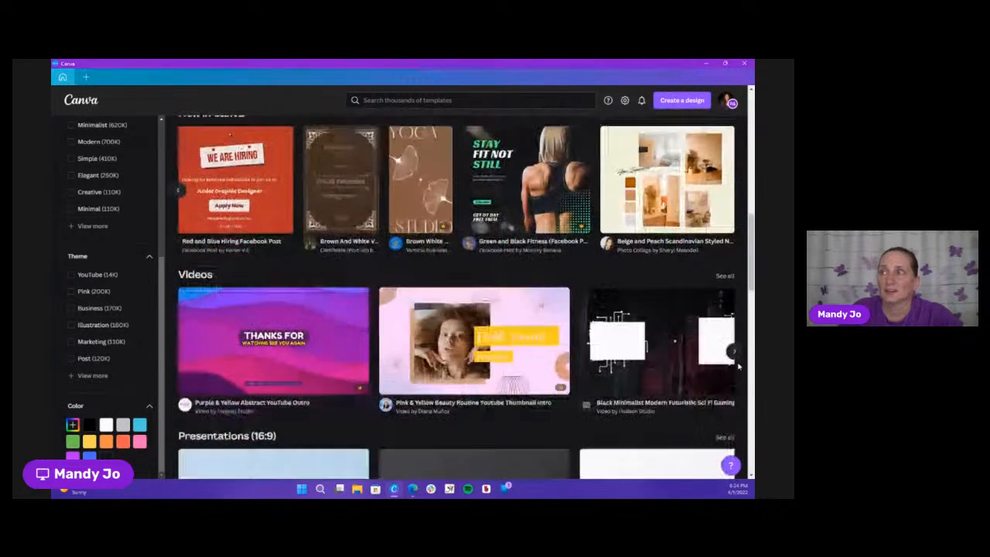
pyautogui.scroll(-1, 738, 366)
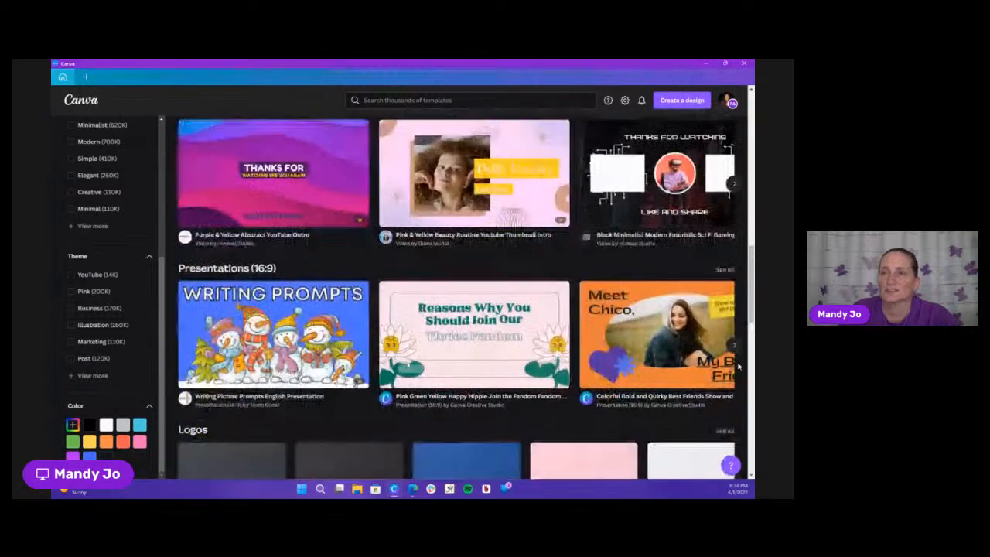
pyautogui.scroll(-2, 738, 367)
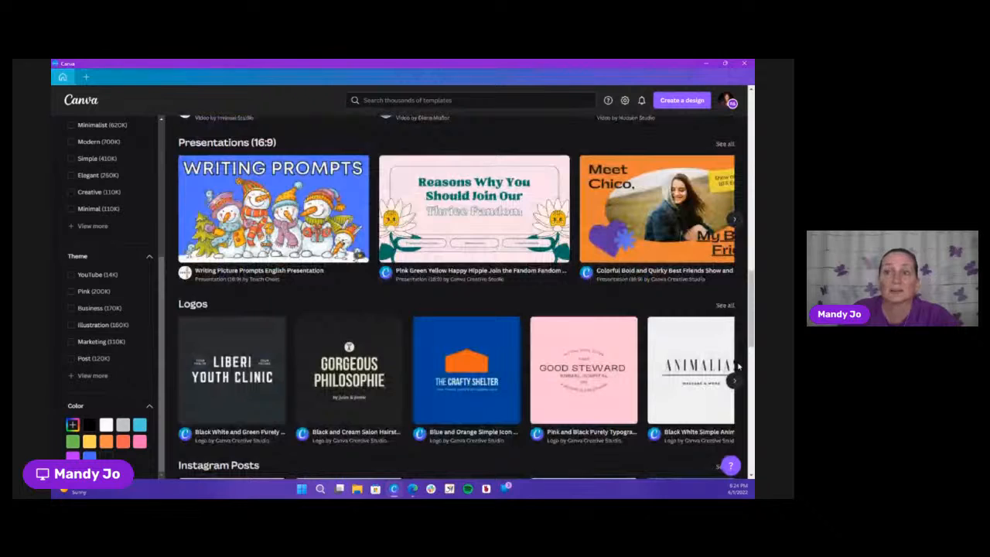
pyautogui.scroll(-3, 739, 366)
pyautogui.scroll(-1, 739, 366)
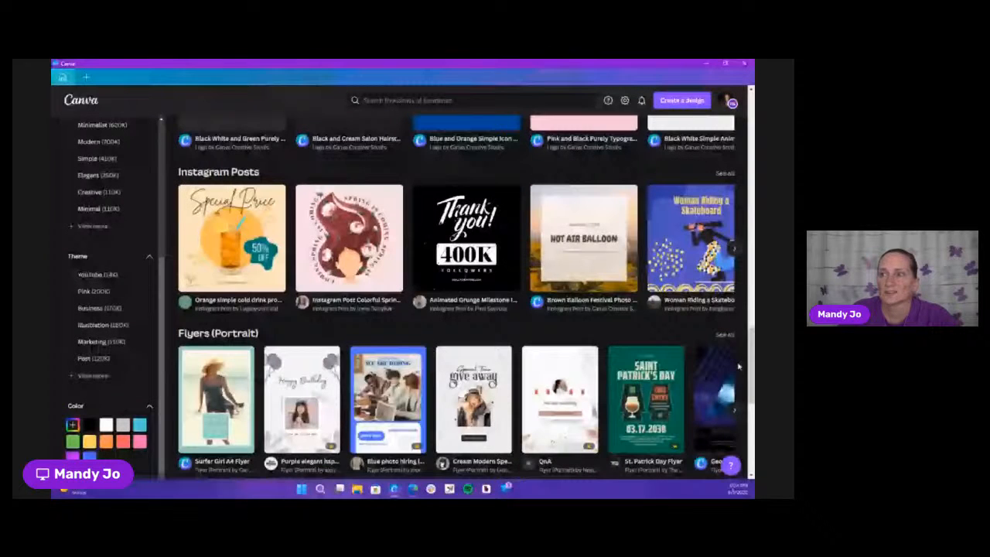
pyautogui.scroll(-1, 739, 367)
pyautogui.scroll(-1, 739, 366)
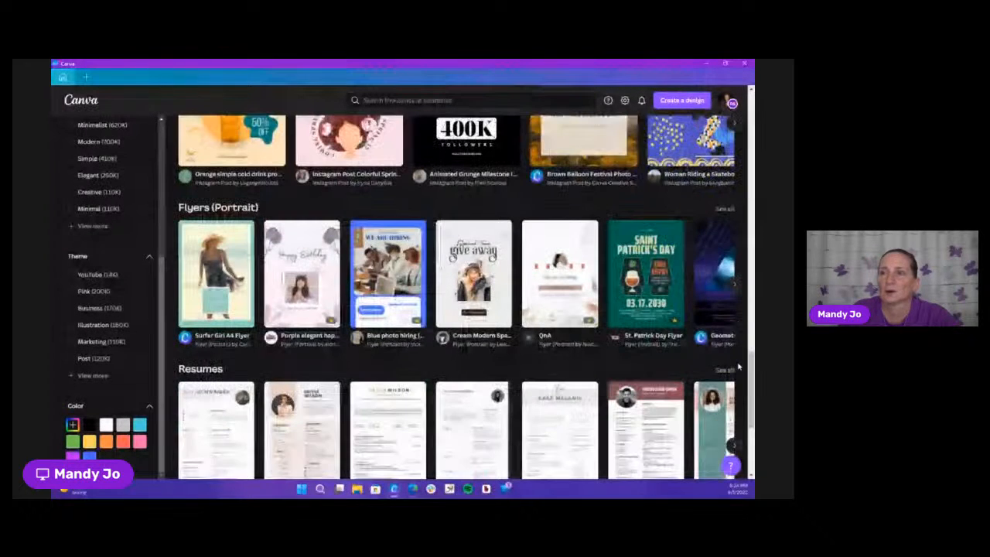
pyautogui.scroll(-1, 739, 367)
pyautogui.scroll(-1, 739, 366)
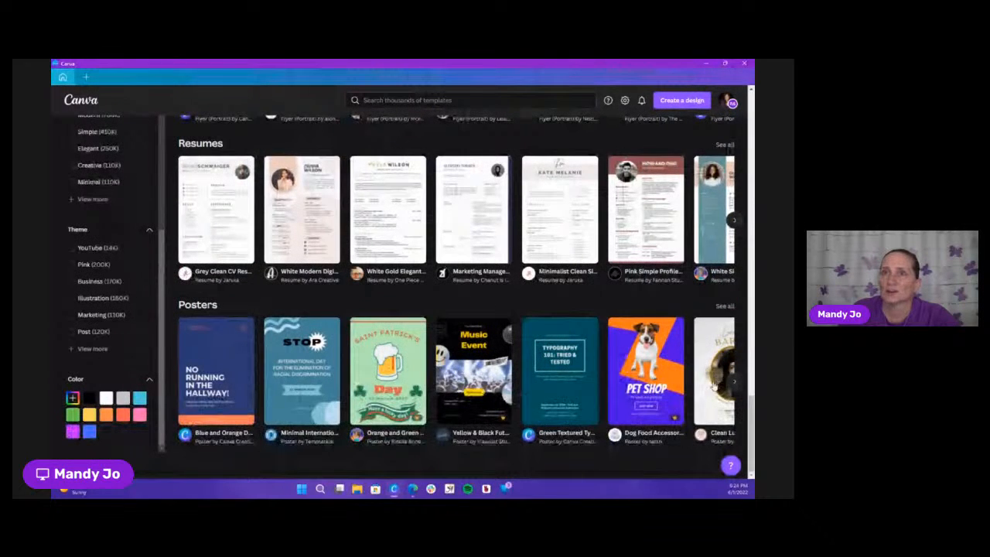
# Leave the template library and return to the Canva home page
pyautogui.scroll(5, 714, 383)
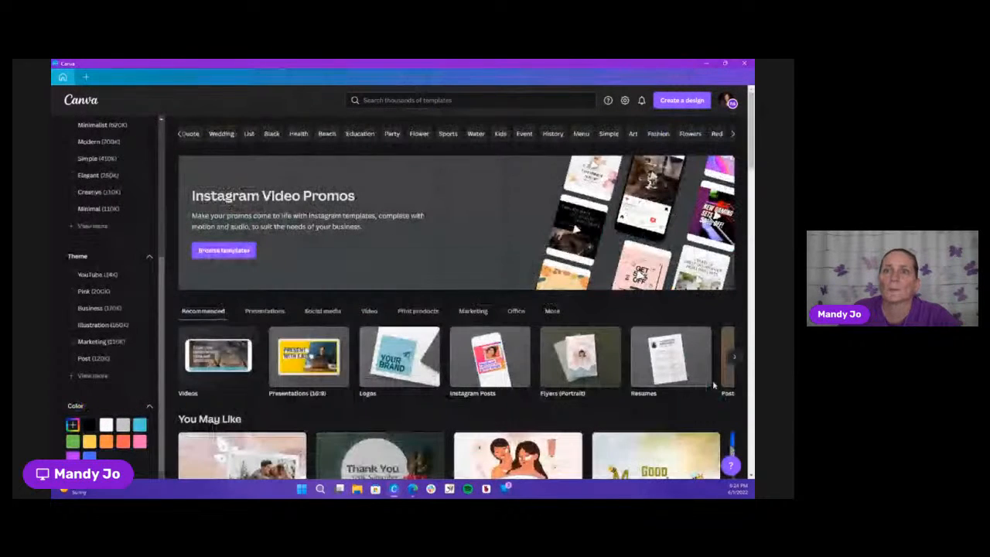
pyautogui.scroll(3, 125, 293)
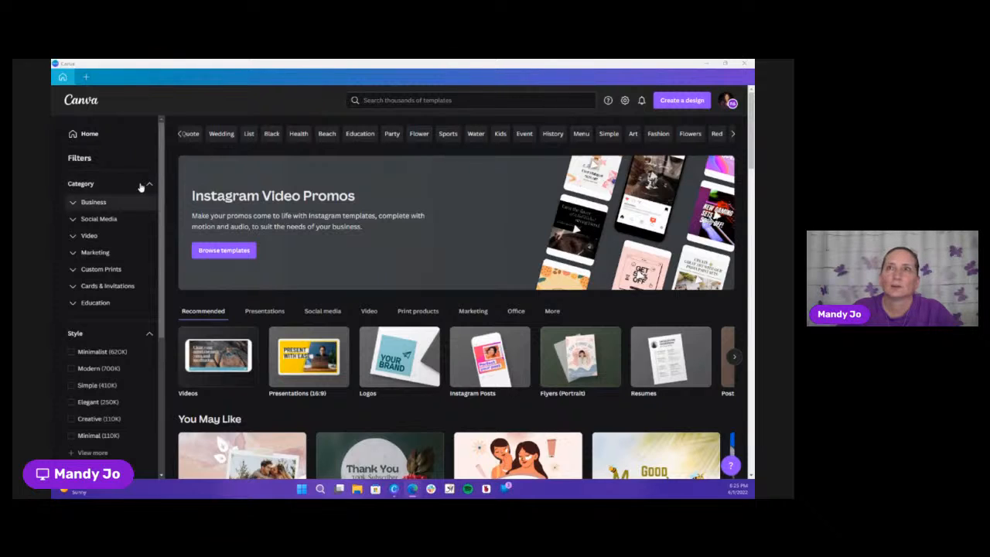
pyautogui.click(89, 136)
pyautogui.click(90, 136)
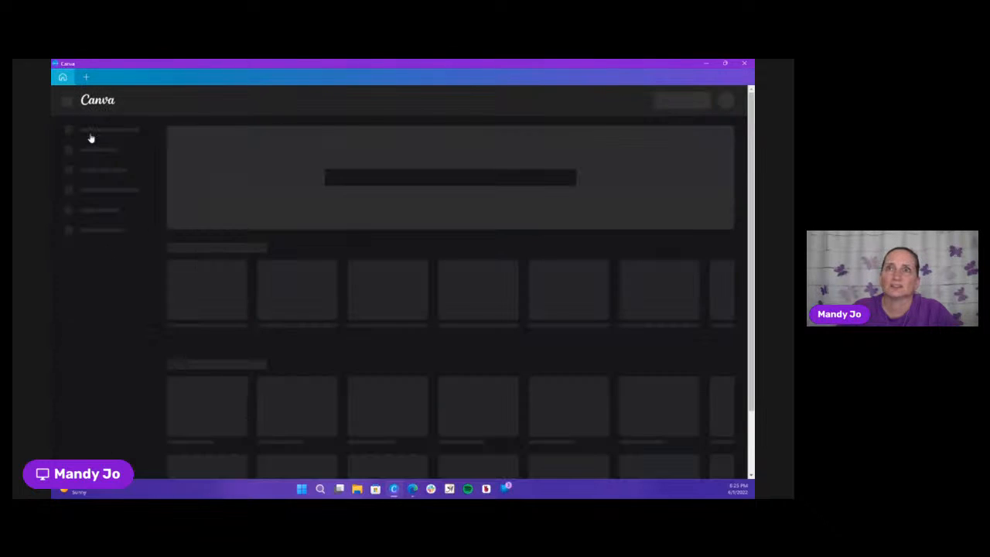
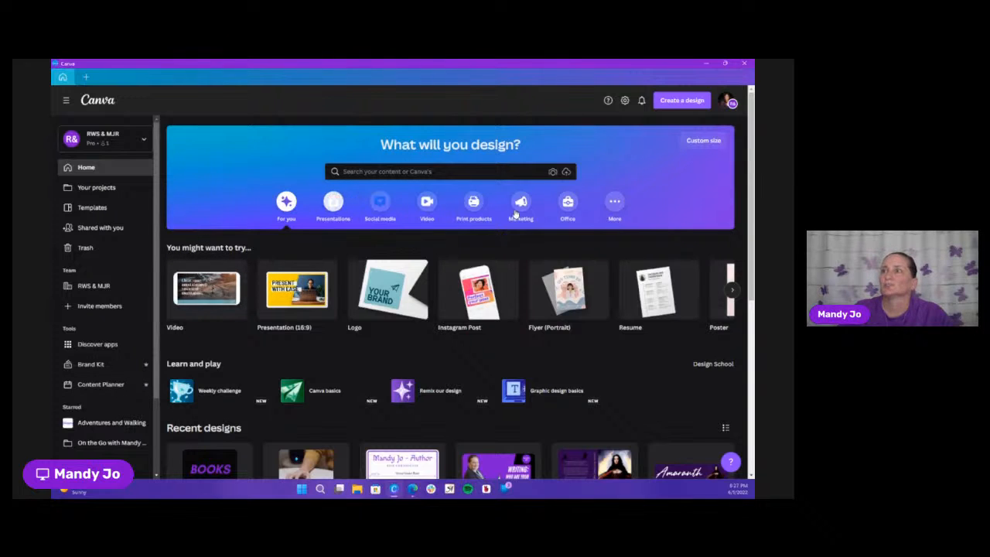
# Browse the social media design types on the home page and start Quick Create
pyautogui.click(379, 205)
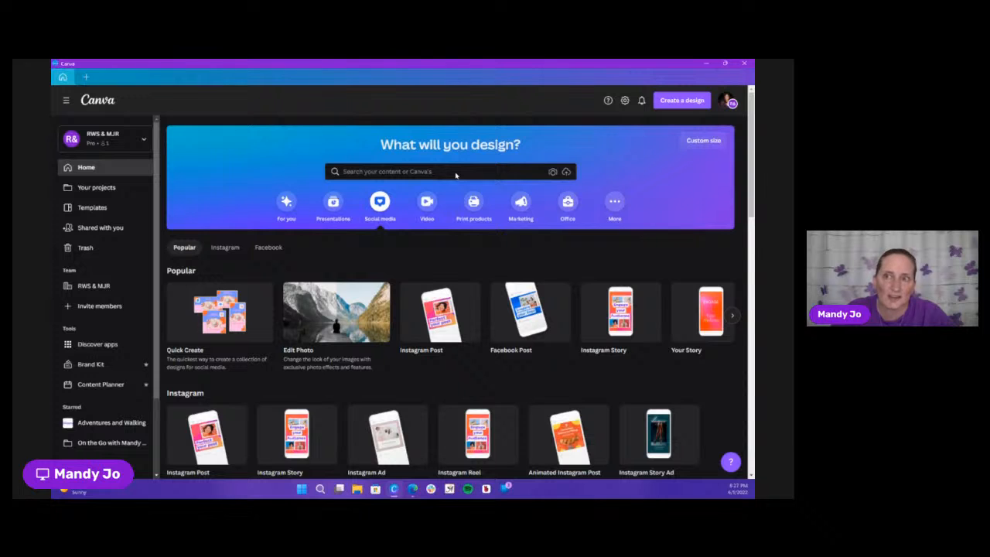
pyautogui.moveTo(220, 334)
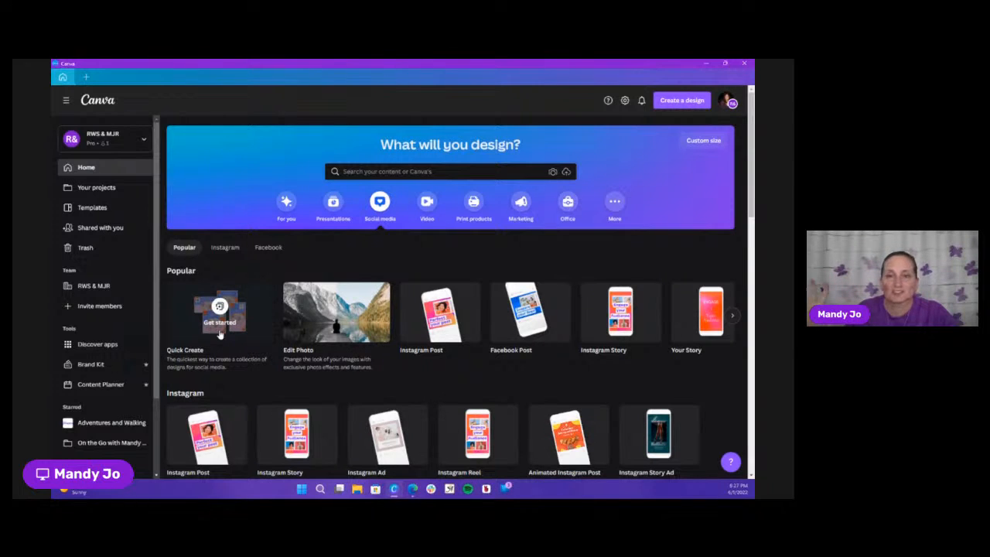
pyautogui.click(220, 333)
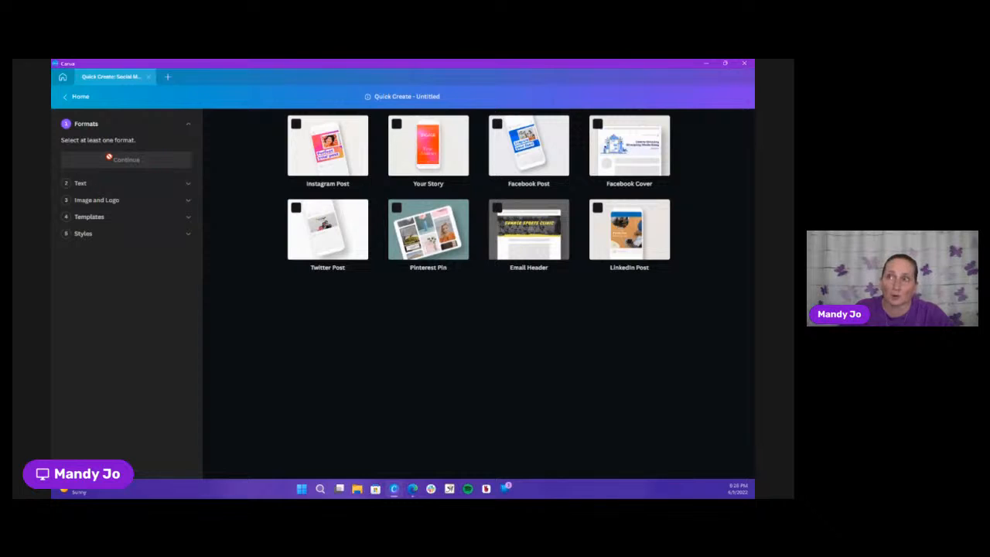
# Select the Instagram Post, Facebook Post and Twitter Post formats for the collection and continue to its text
pyautogui.click(296, 125)
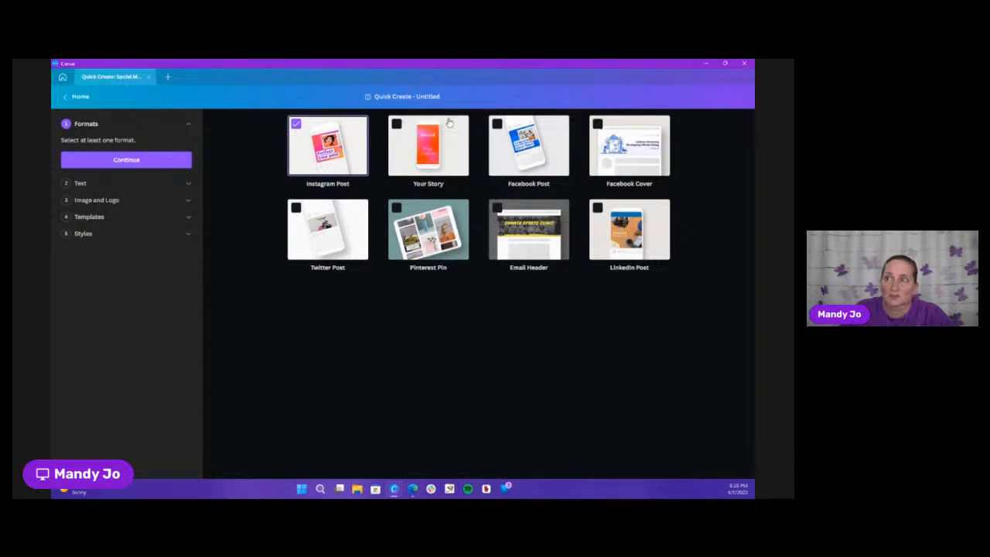
pyautogui.click(496, 124)
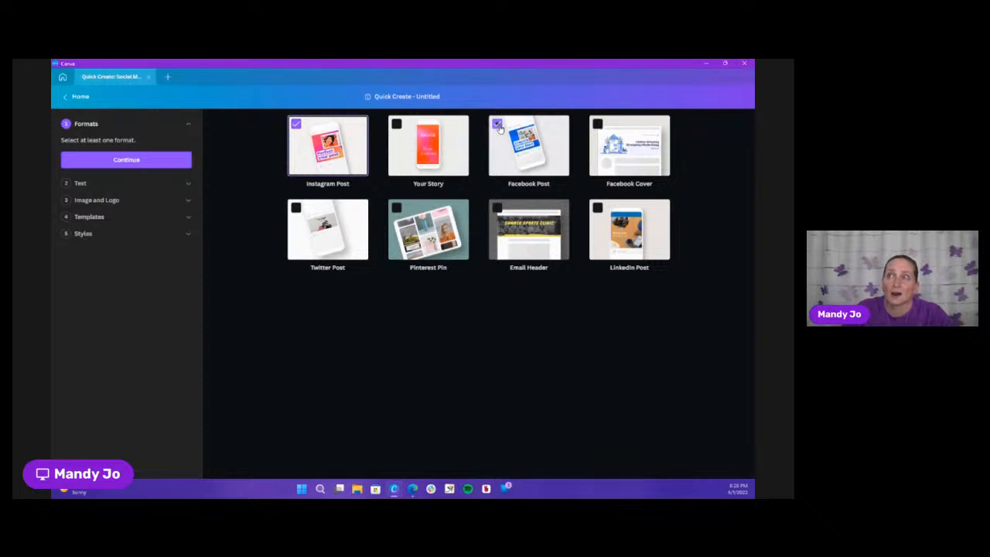
pyautogui.click(296, 208)
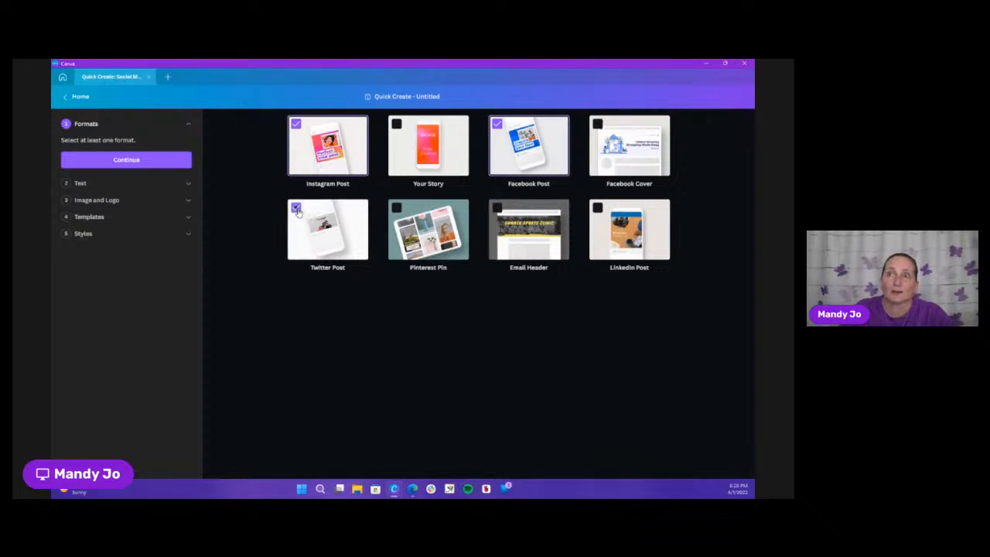
pyautogui.click(125, 161)
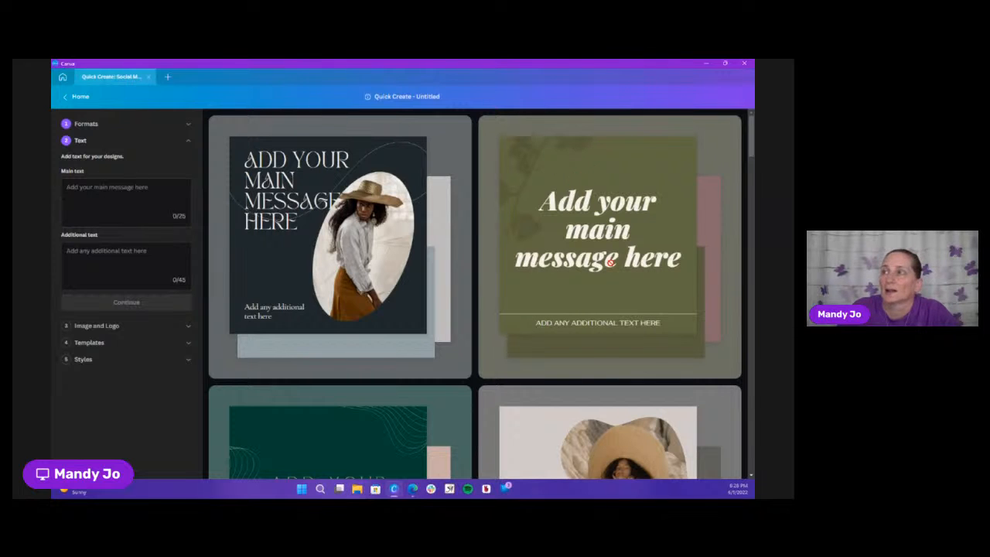
# Preview the template collections and set the designs' main text to "Writing Sessions"
pyautogui.scroll(-1, 611, 263)
pyautogui.scroll(-3, 611, 262)
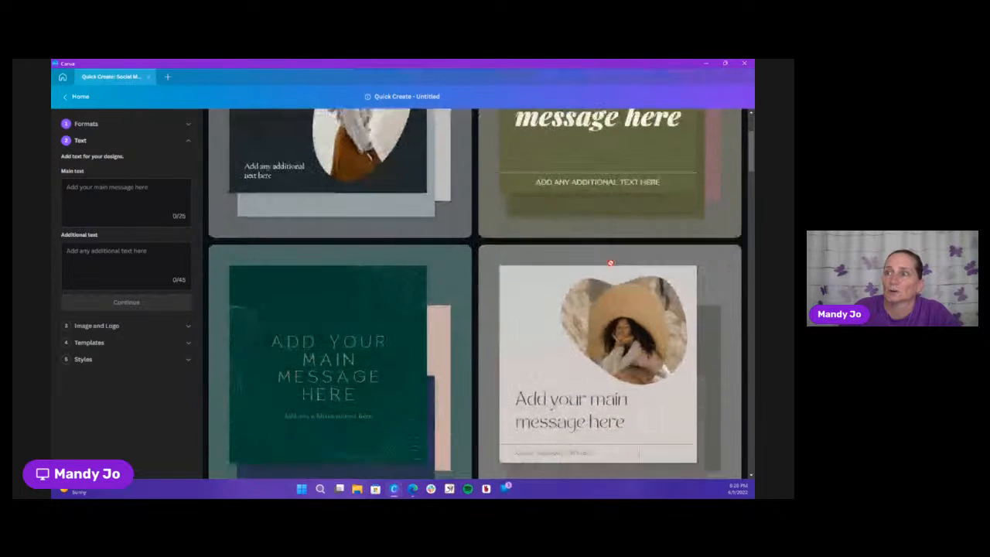
pyautogui.scroll(5, 611, 267)
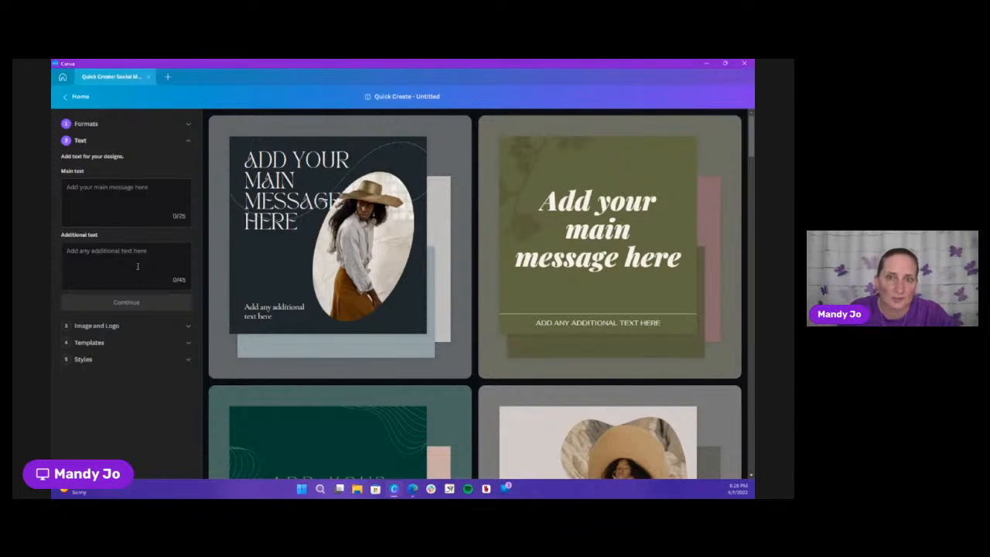
pyautogui.click(138, 187)
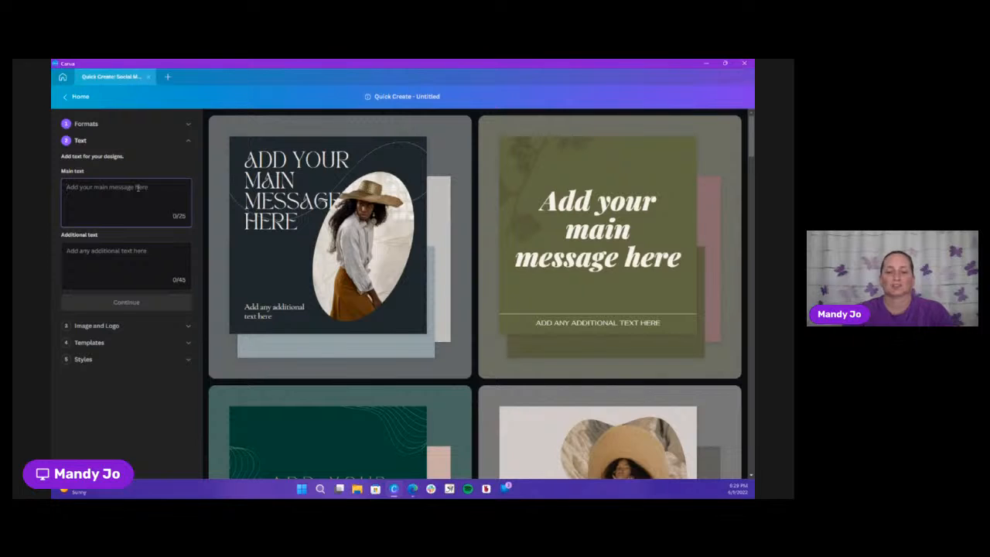
pyautogui.write('Writing')
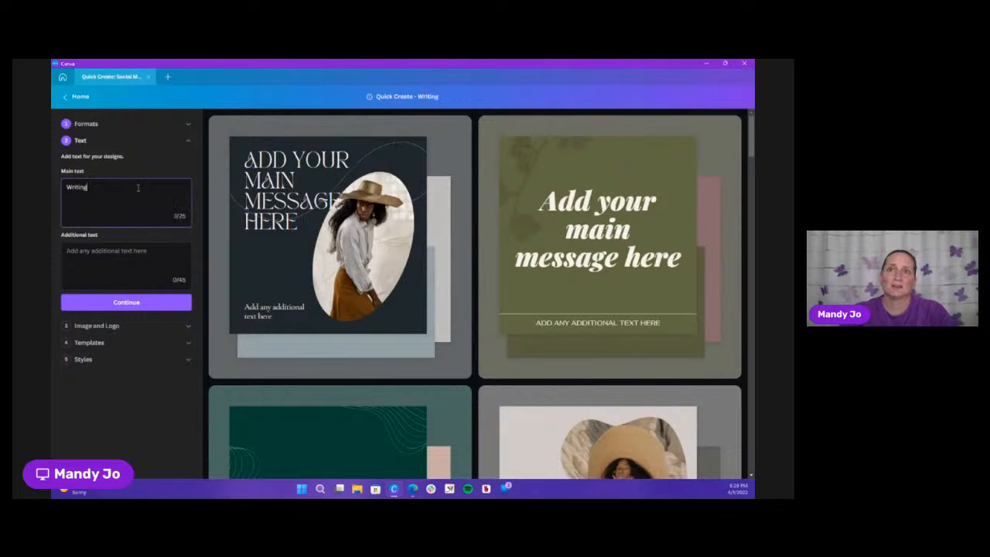
pyautogui.write(' Sessions')
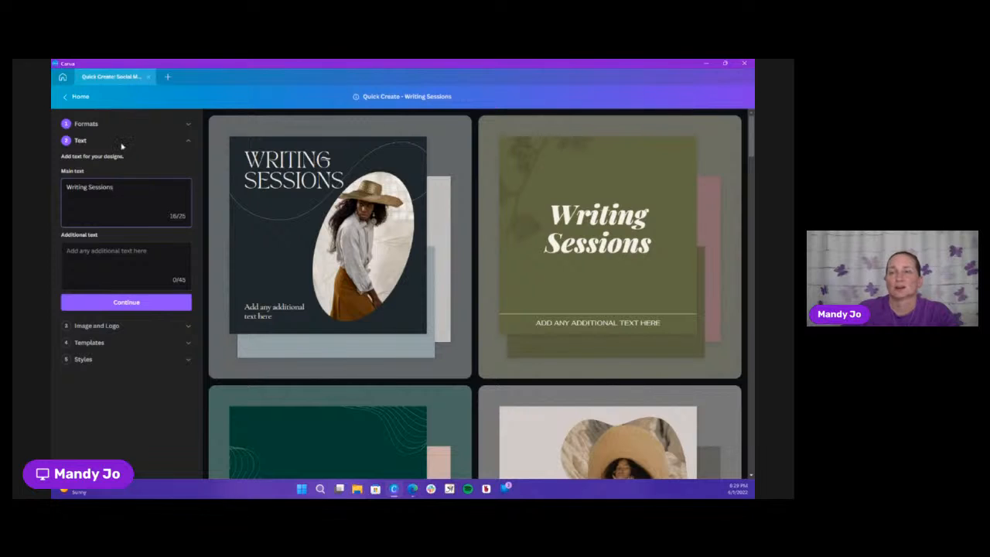
# Set the additional text to "Mondays at 7 pm ET" and continue to the image and logo choices
pyautogui.click(131, 260)
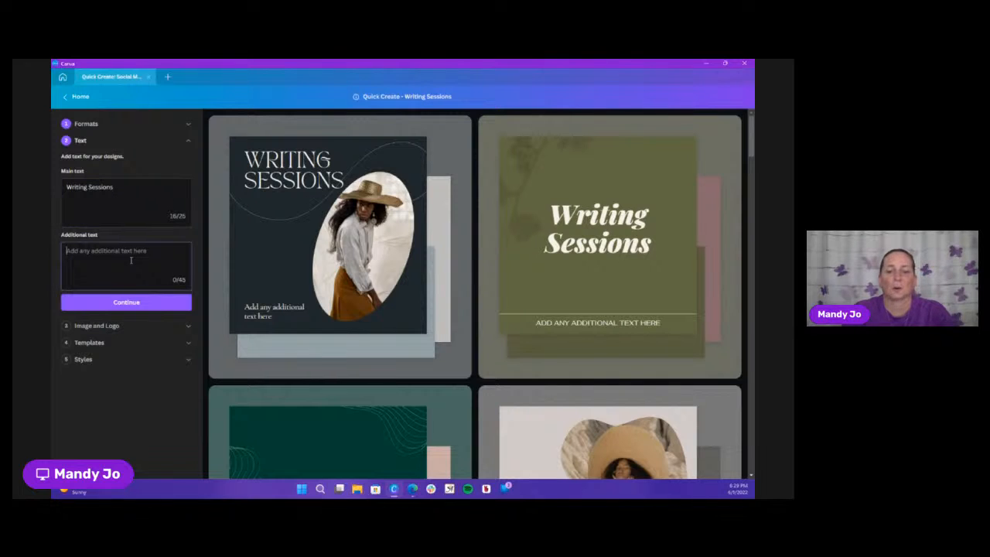
pyautogui.write('Mondays at')
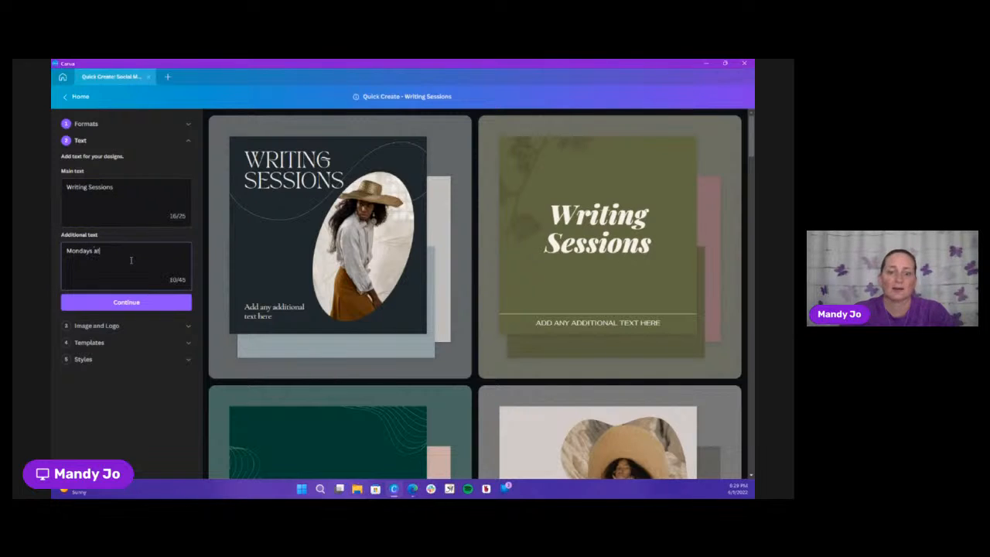
pyautogui.write(' 7 pm')
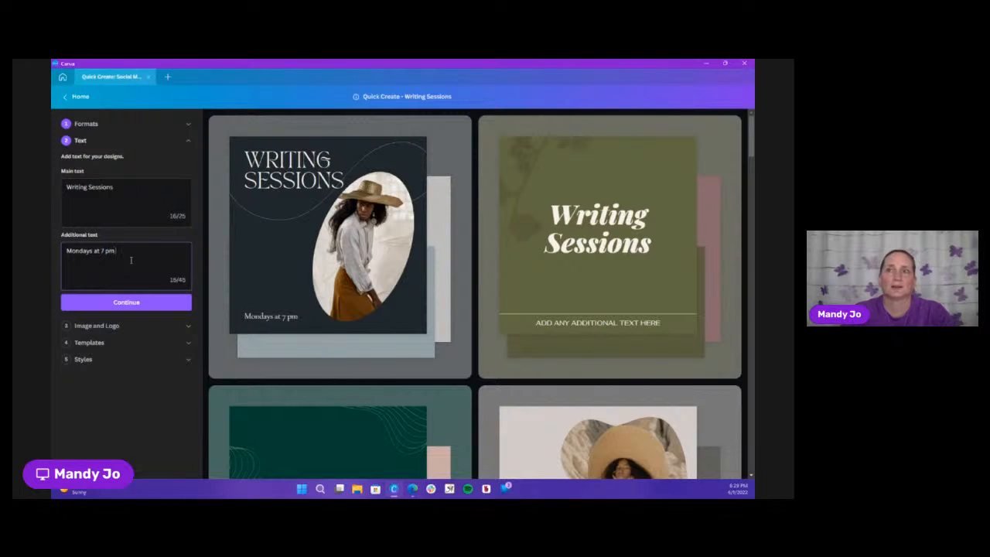
pyautogui.write(' ET')
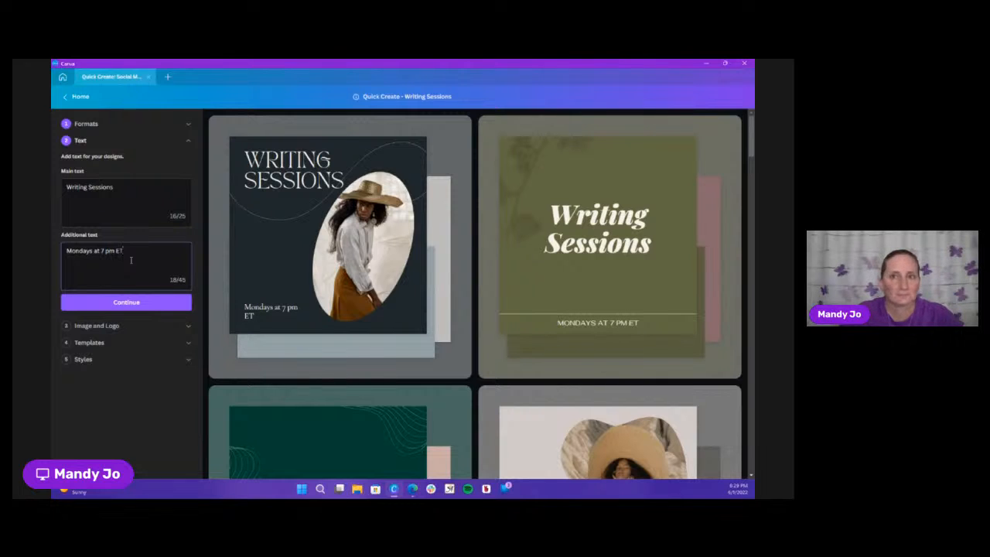
pyautogui.click(130, 303)
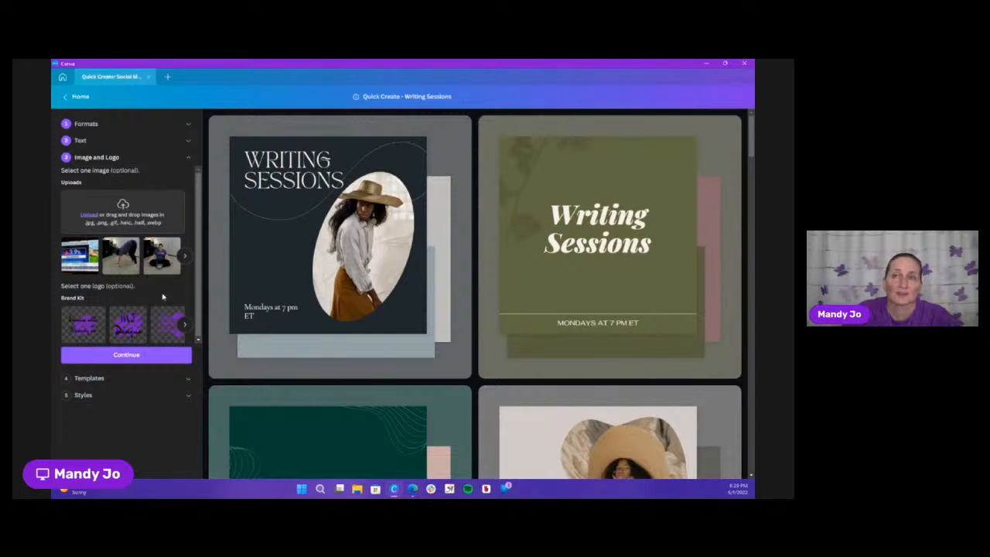
# Choose the uploaded illustration of a woman holding two books on a plain white background as the image and continue to the templates
pyautogui.click(187, 256)
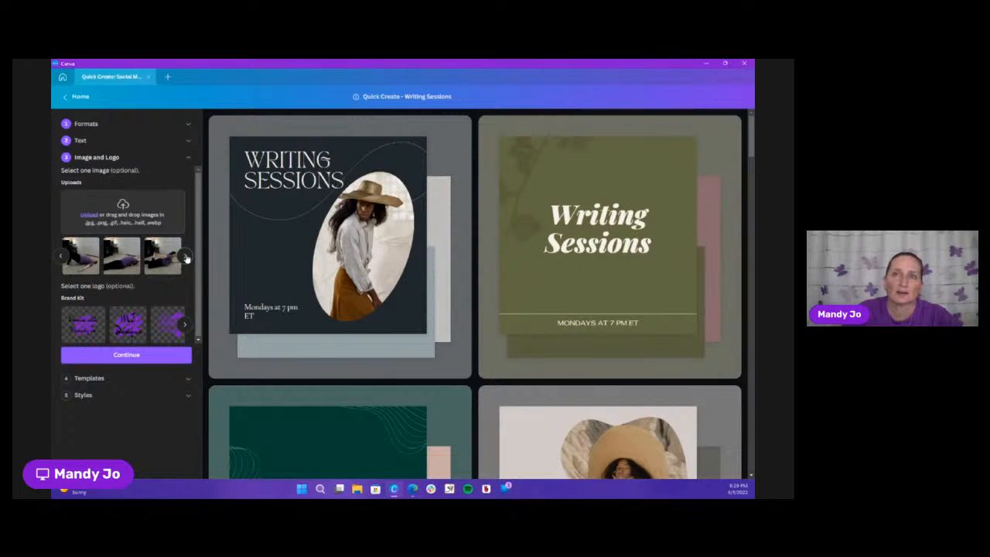
pyautogui.click(187, 257)
pyautogui.click(186, 257)
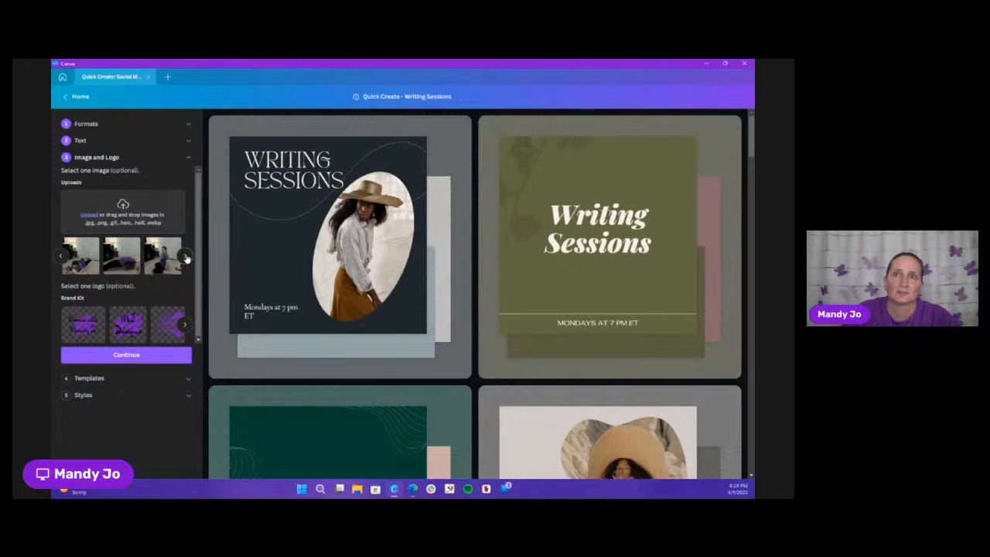
pyautogui.click(186, 257)
pyautogui.click(186, 257)
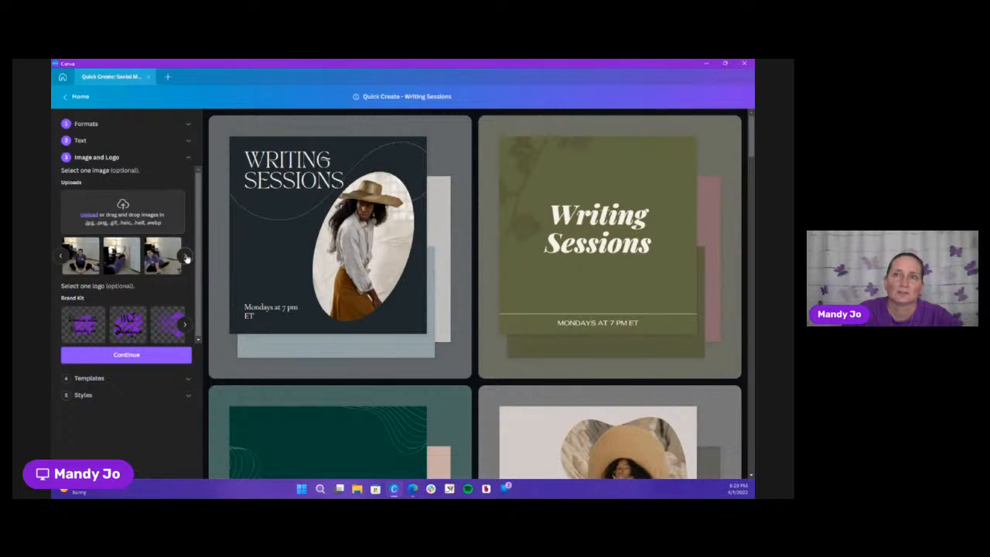
pyautogui.click(187, 258)
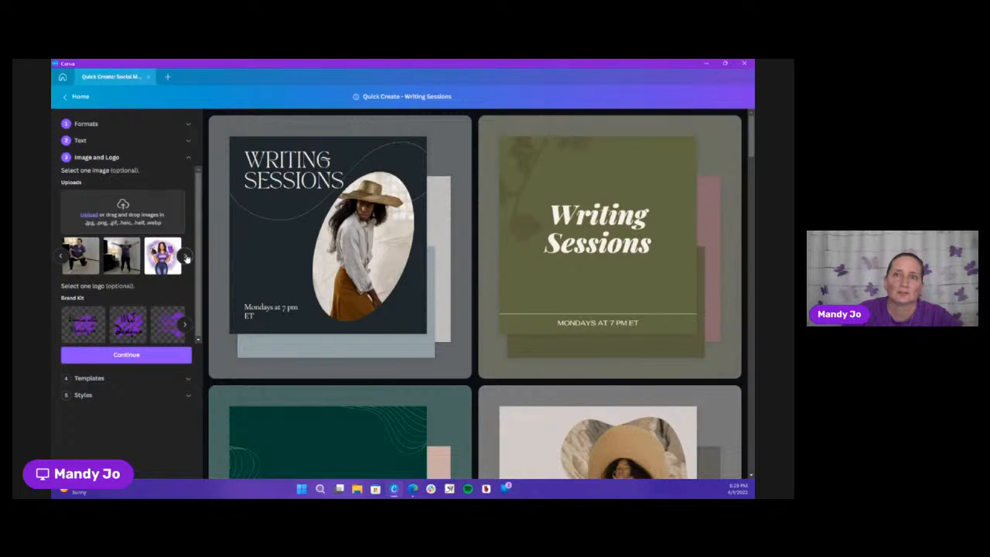
pyautogui.click(187, 257)
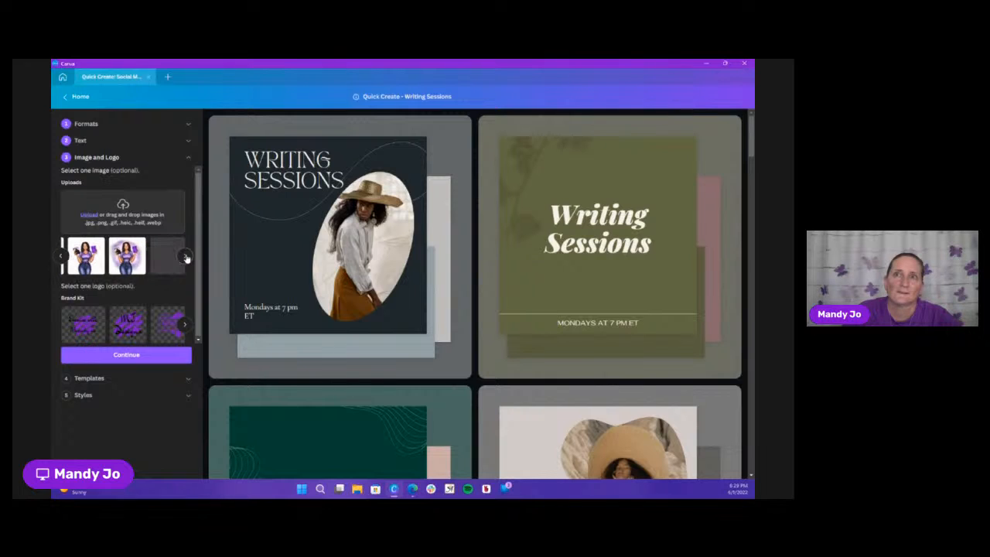
pyautogui.click(91, 267)
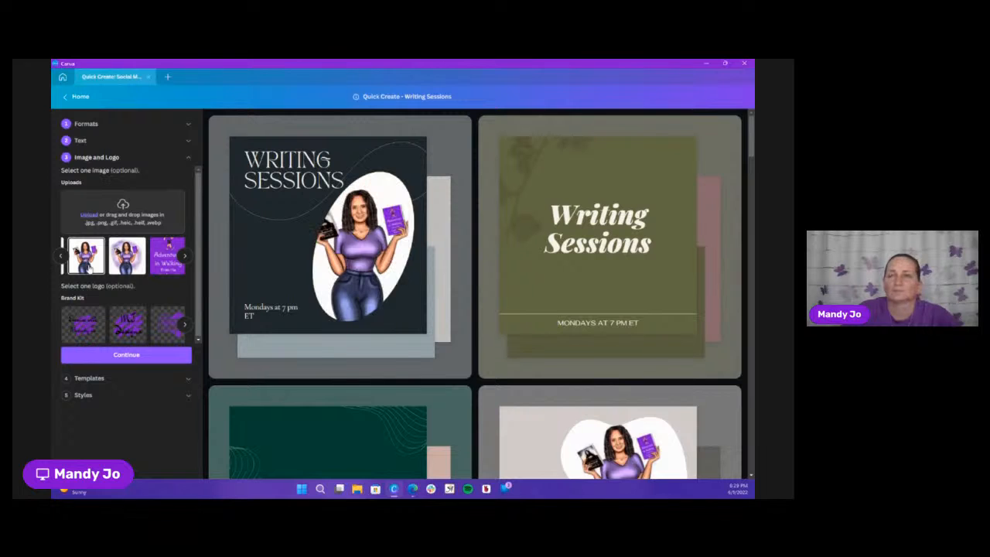
pyautogui.click(129, 360)
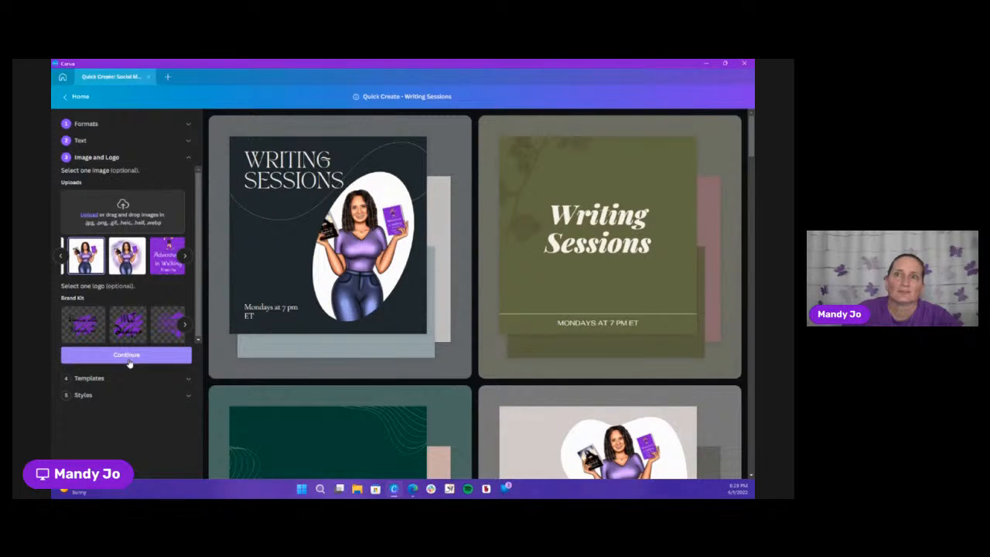
pyautogui.click(129, 361)
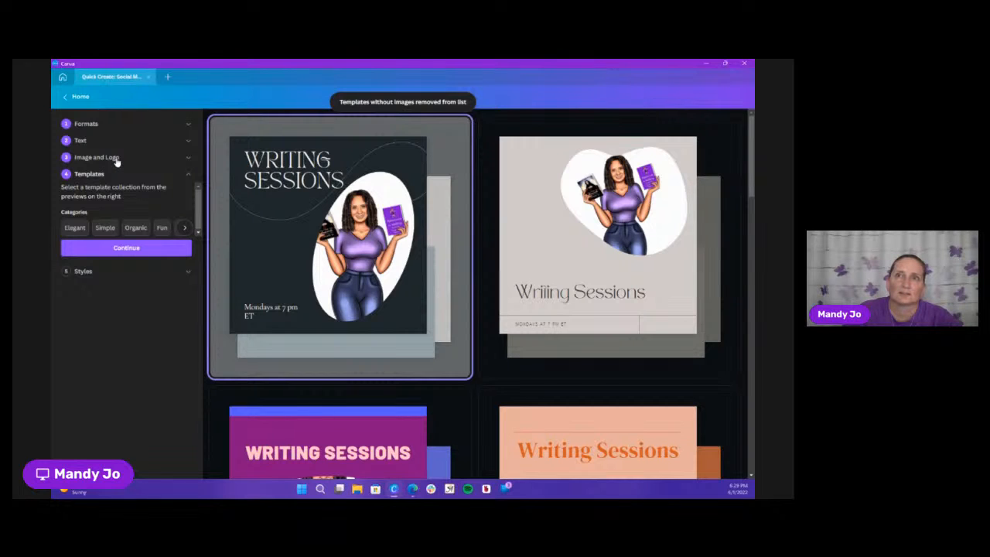
# Try the last purple Brand Kit logo on the designs, remove it again and return to the templates
pyautogui.click(171, 161)
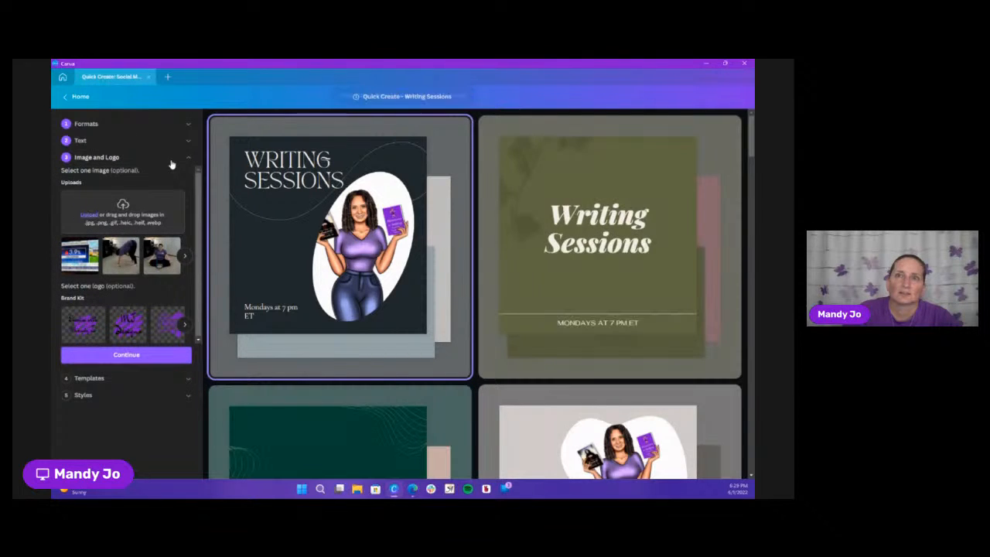
pyautogui.click(182, 326)
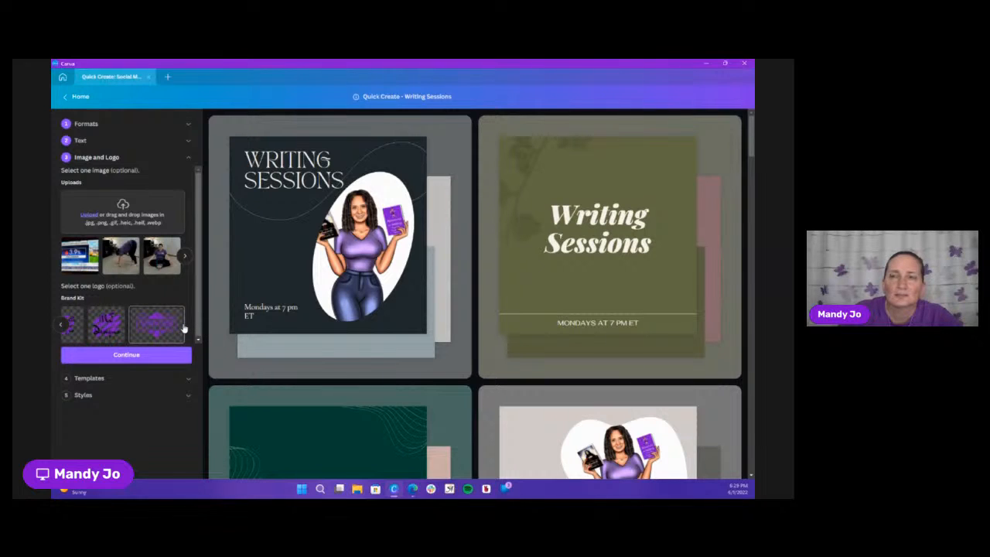
pyautogui.click(165, 328)
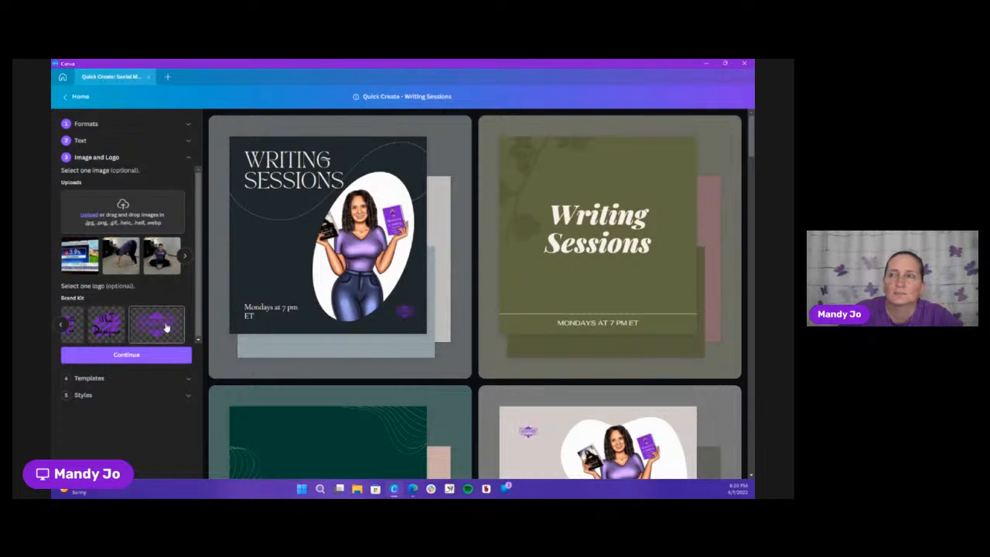
pyautogui.click(166, 327)
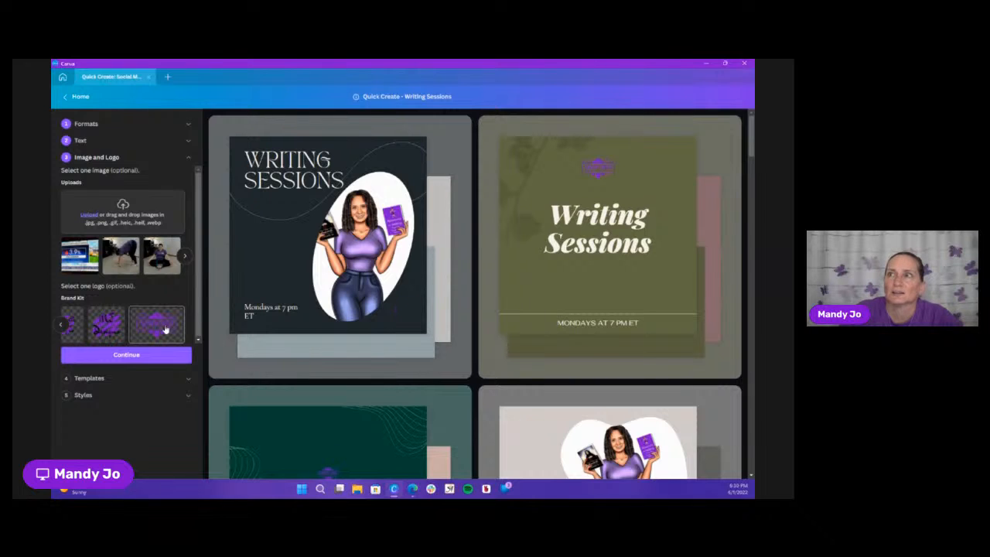
pyautogui.click(134, 360)
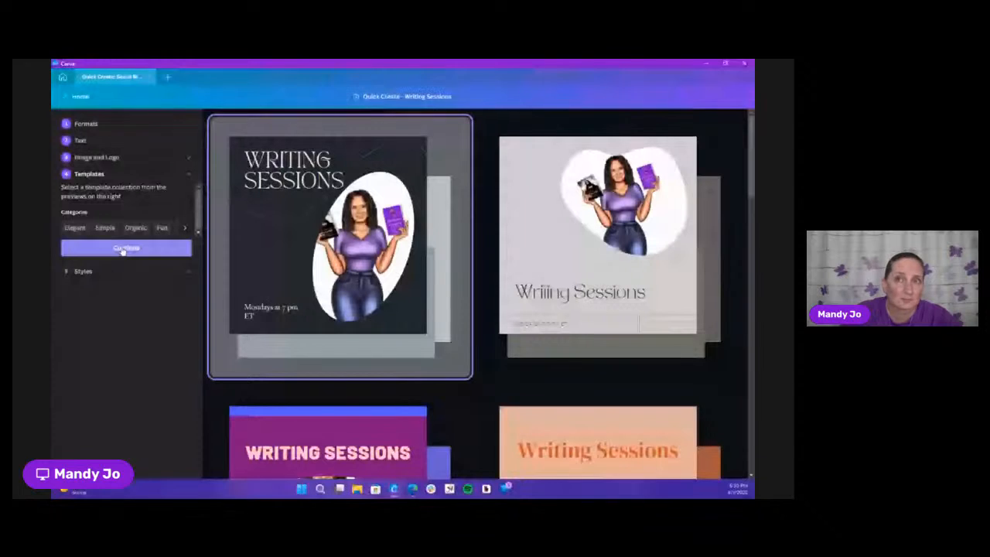
# Apply the Maerith Kingdom brand palette to the preselected dark template collection and finish the designs
pyautogui.click(122, 249)
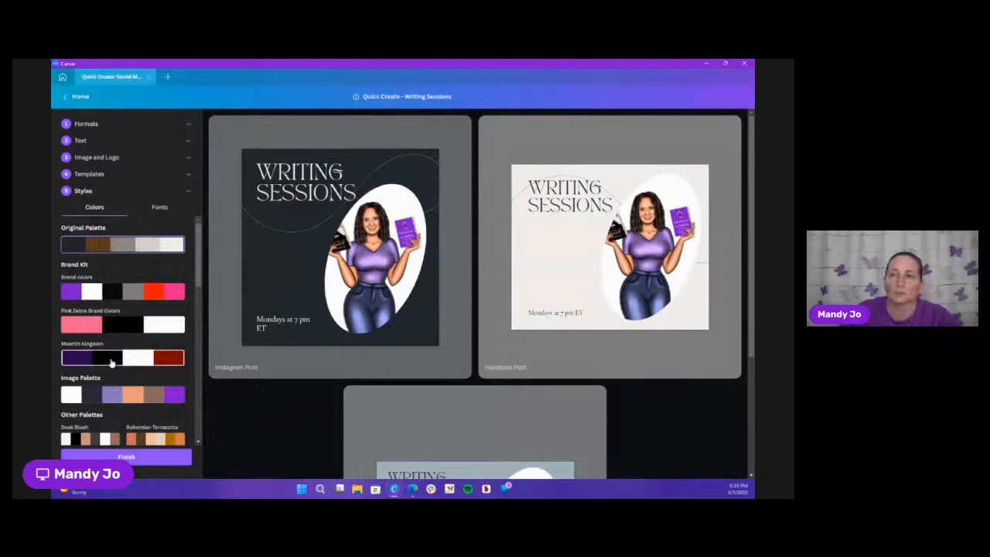
pyautogui.click(112, 362)
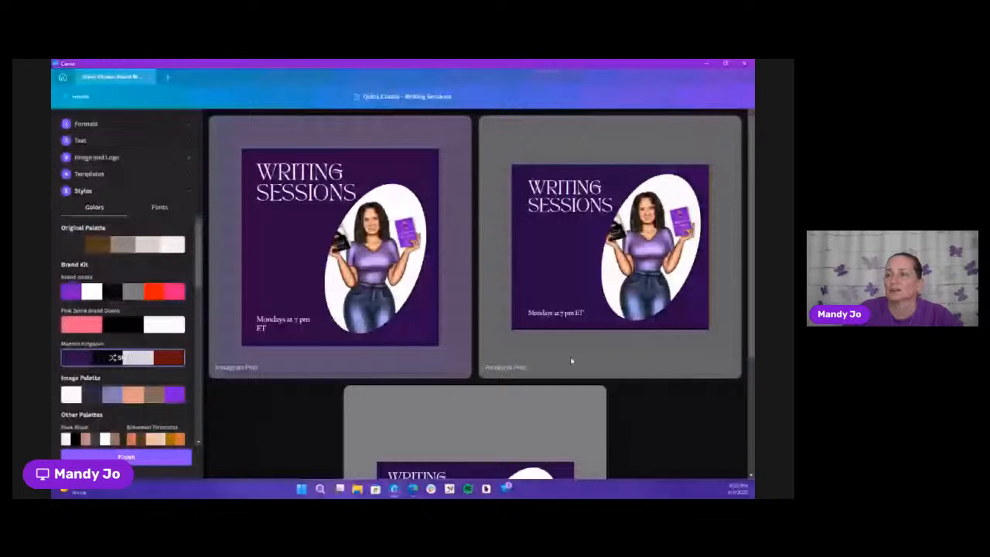
pyautogui.scroll(-2, 683, 362)
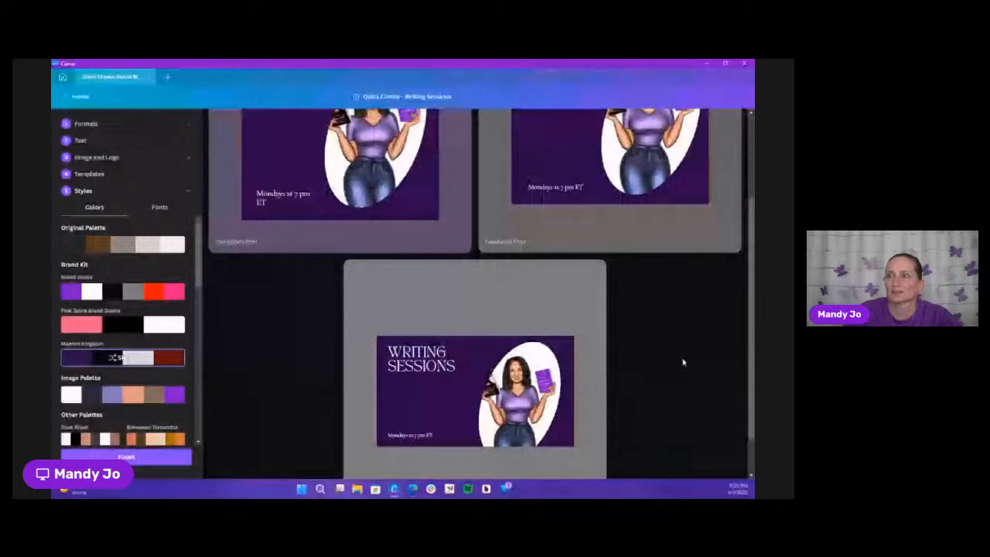
pyautogui.scroll(2, 683, 362)
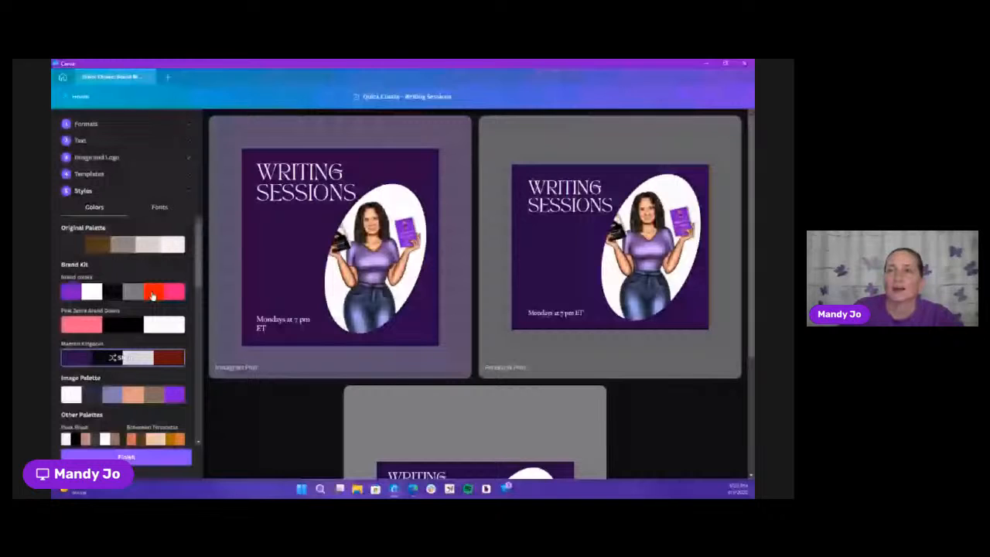
pyautogui.scroll(-2, 124, 371)
pyautogui.click(147, 458)
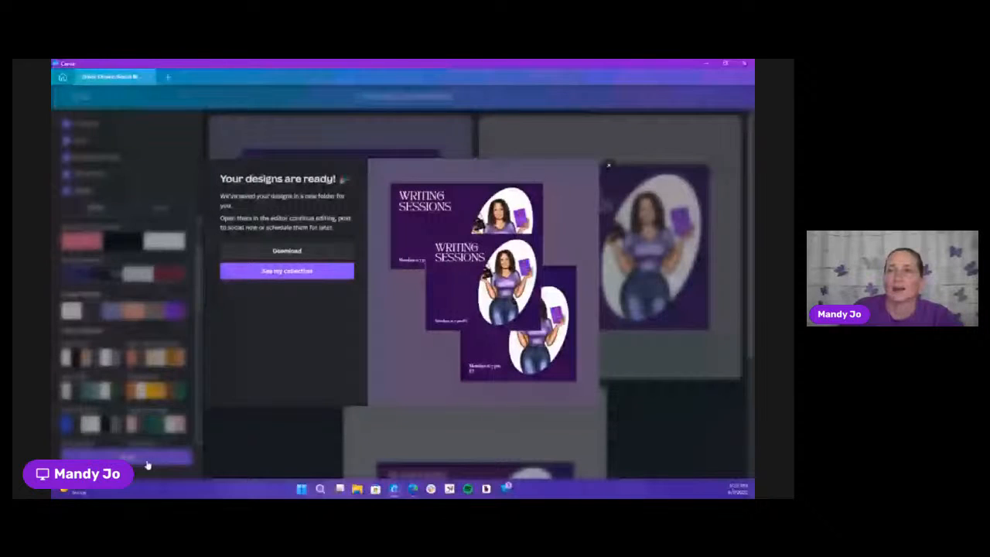
# Open the Twitter post from the finished Writing Sessions collection and set its "Mondays at 7 pm ET" text to size 64
pyautogui.click(285, 271)
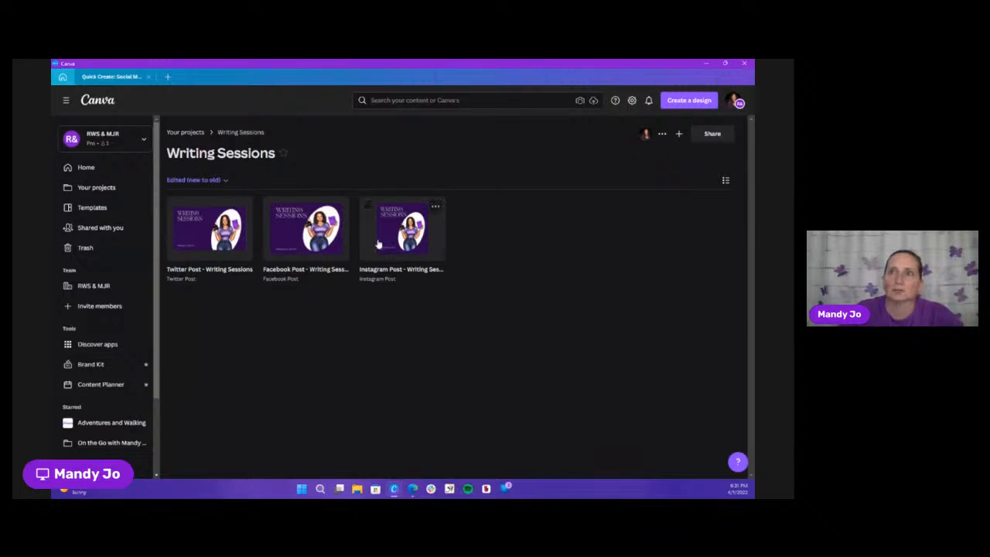
pyautogui.click(219, 227)
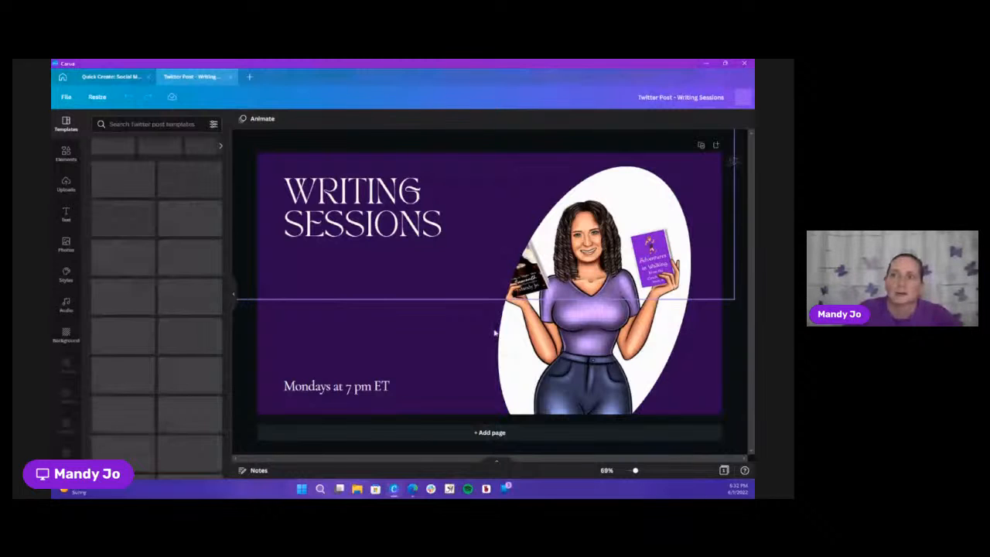
pyautogui.click(336, 386)
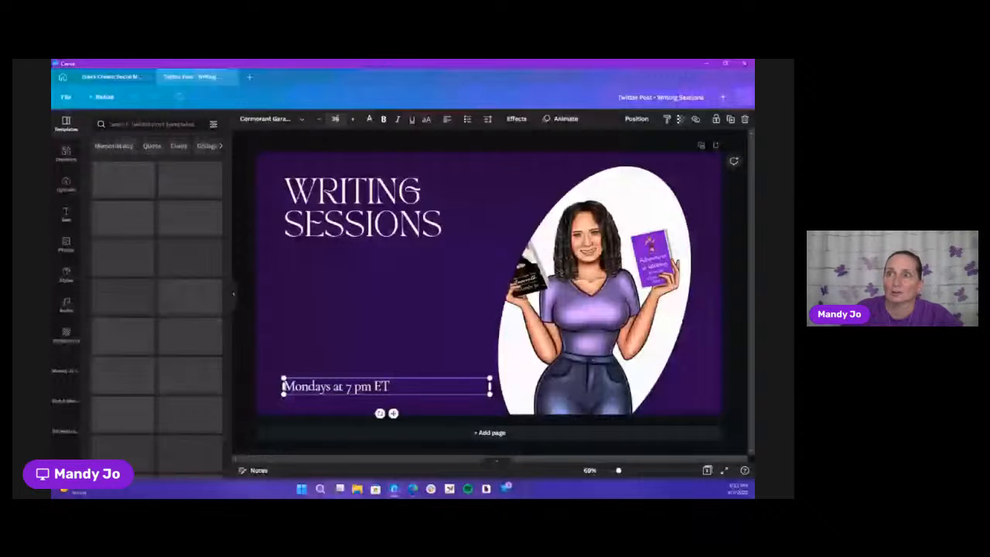
pyautogui.click(335, 119)
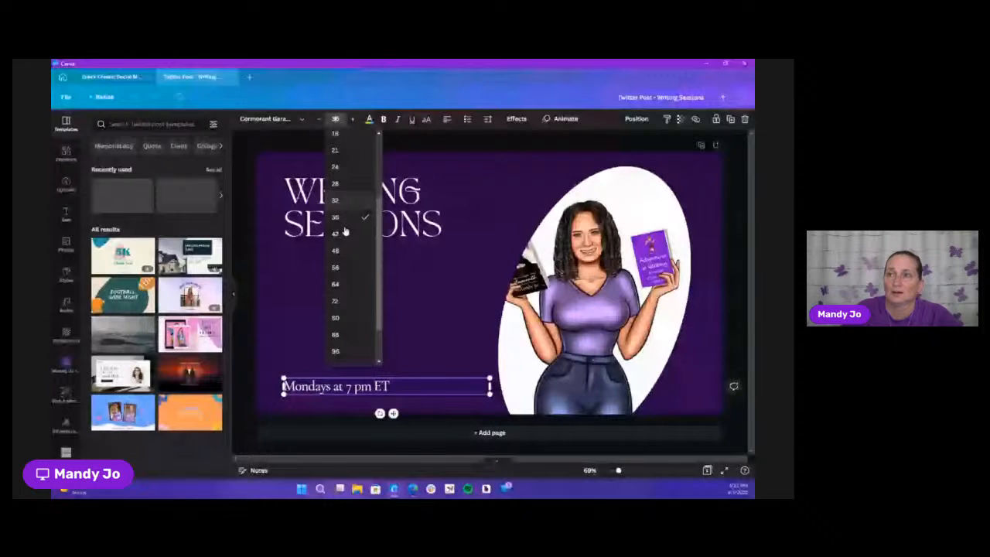
pyautogui.scroll(-2, 338, 269)
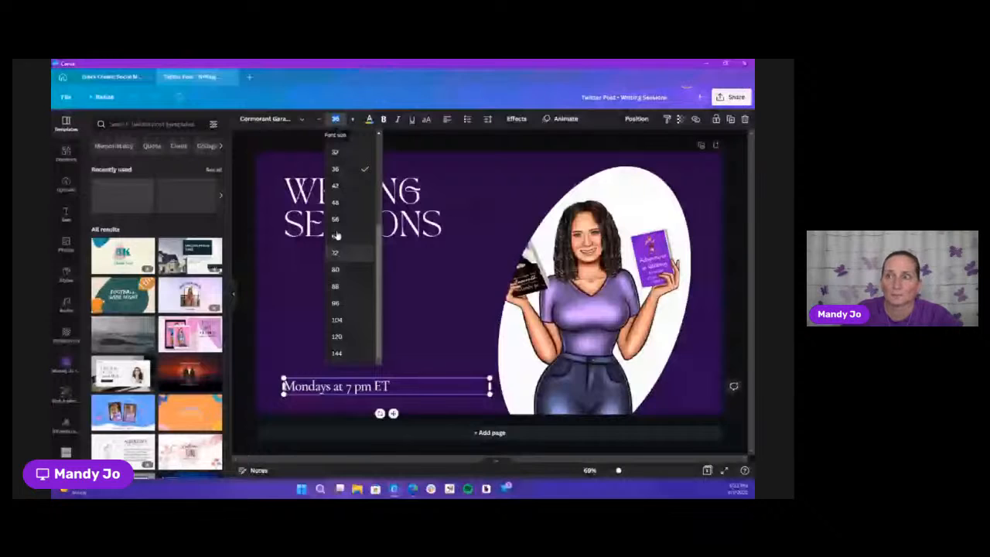
pyautogui.click(337, 235)
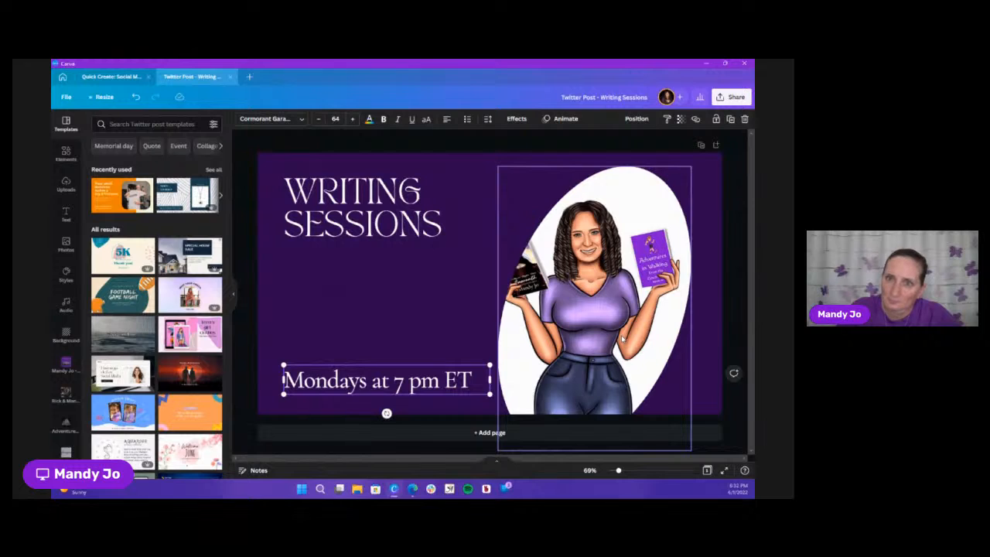
# Replace the illustration in the oval frame with the recently used video of hands typing on a laptop
pyautogui.click(71, 157)
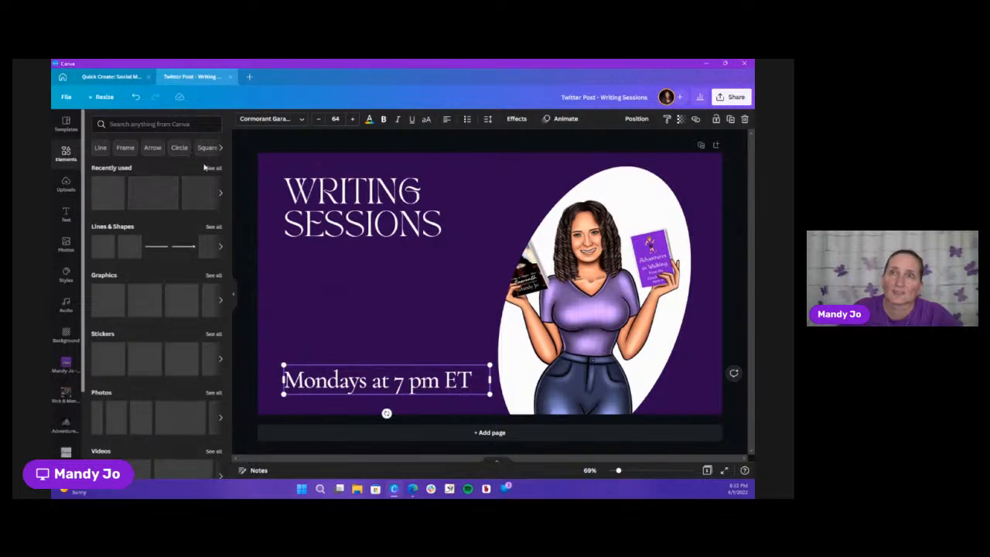
pyautogui.click(214, 168)
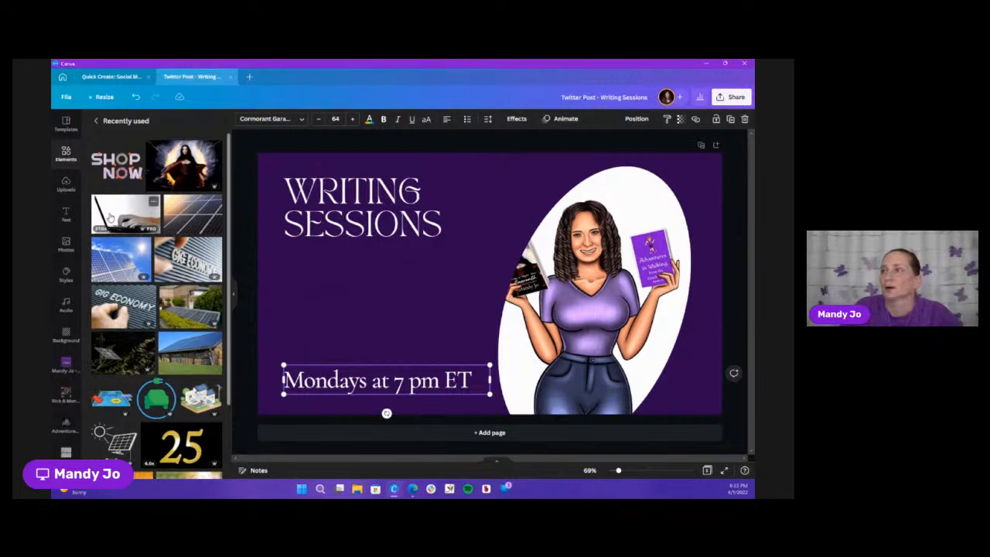
pyautogui.moveTo(111, 219); pyautogui.dragTo(575, 259)
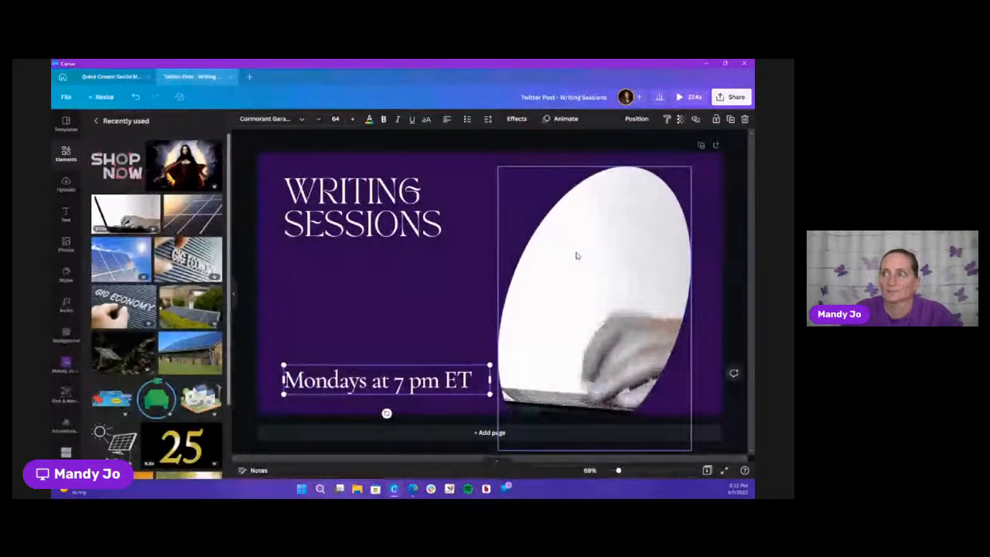
pyautogui.click(410, 338)
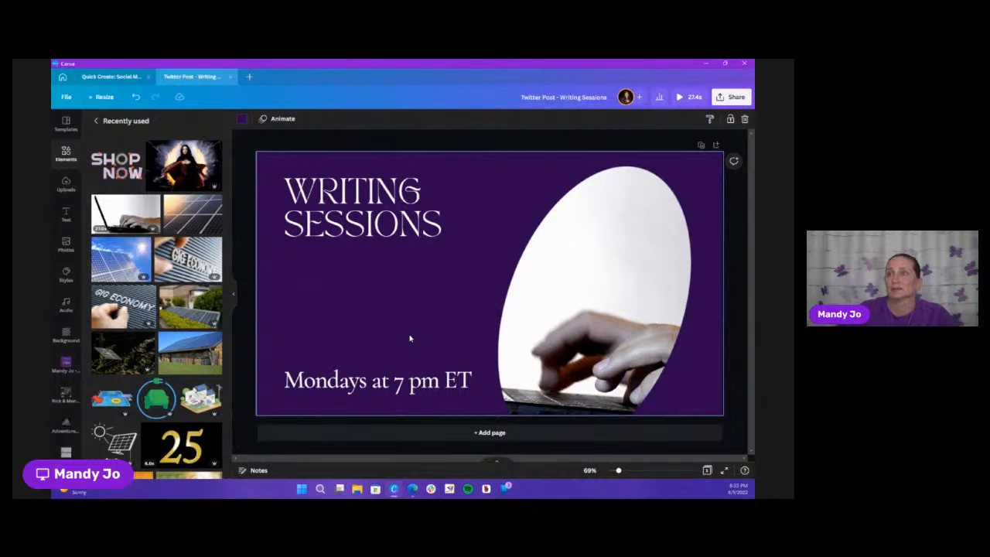
# Set up sharing the design to Twitter with GIF as the file type
pyautogui.click(734, 99)
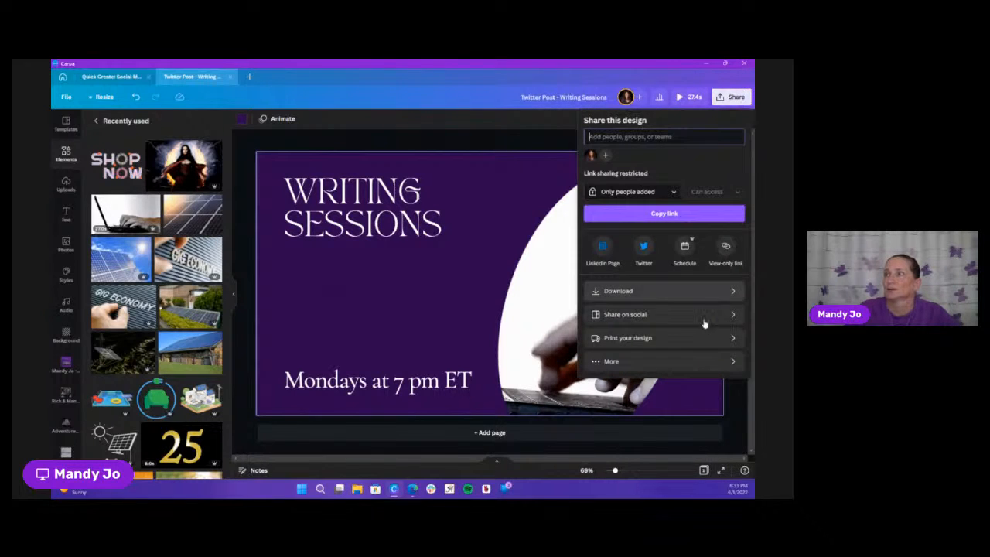
pyautogui.click(673, 315)
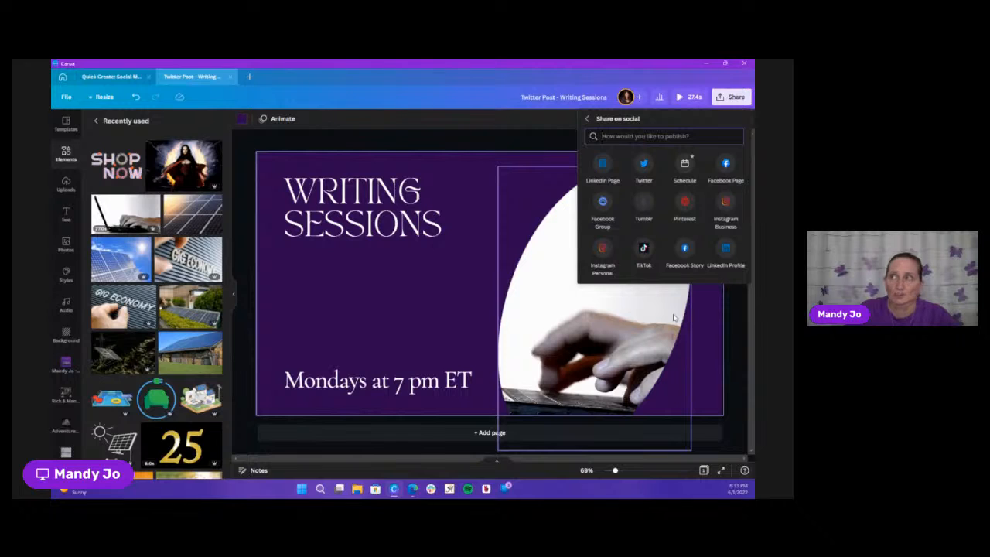
pyautogui.click(587, 122)
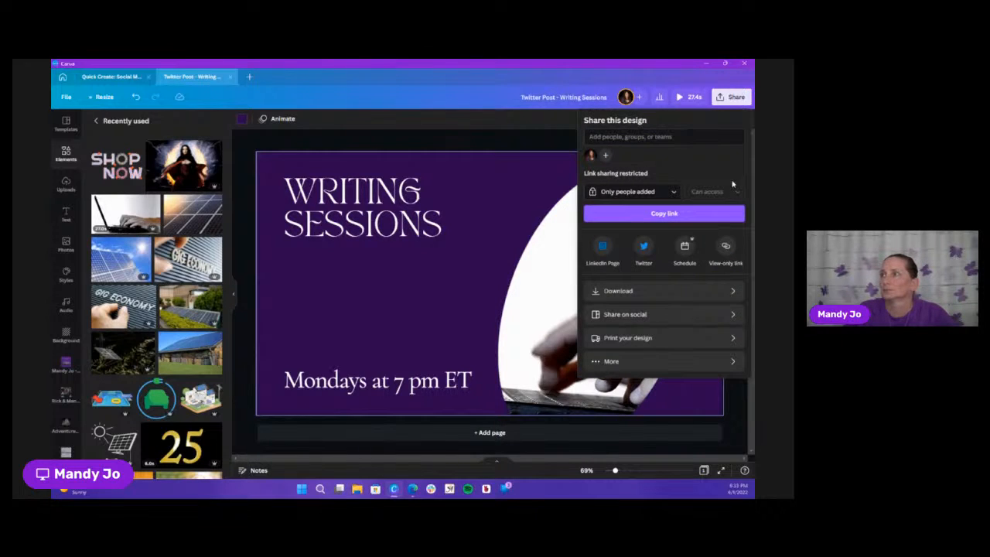
pyautogui.click(730, 315)
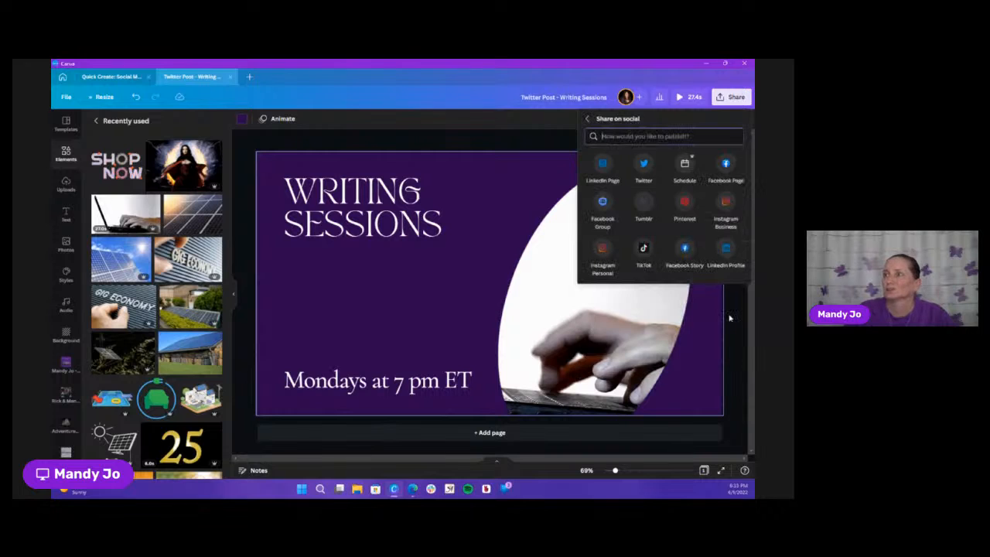
pyautogui.click(644, 169)
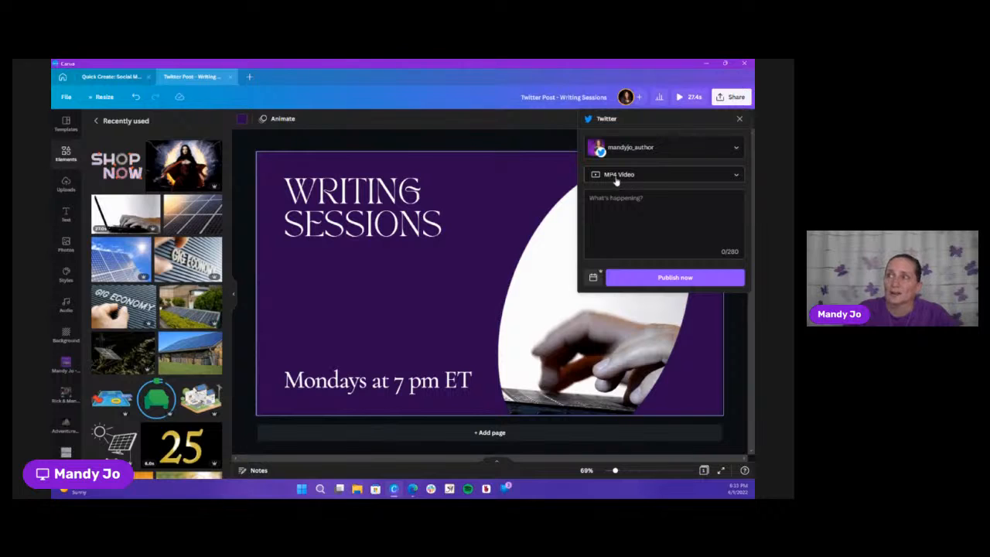
pyautogui.click(618, 178)
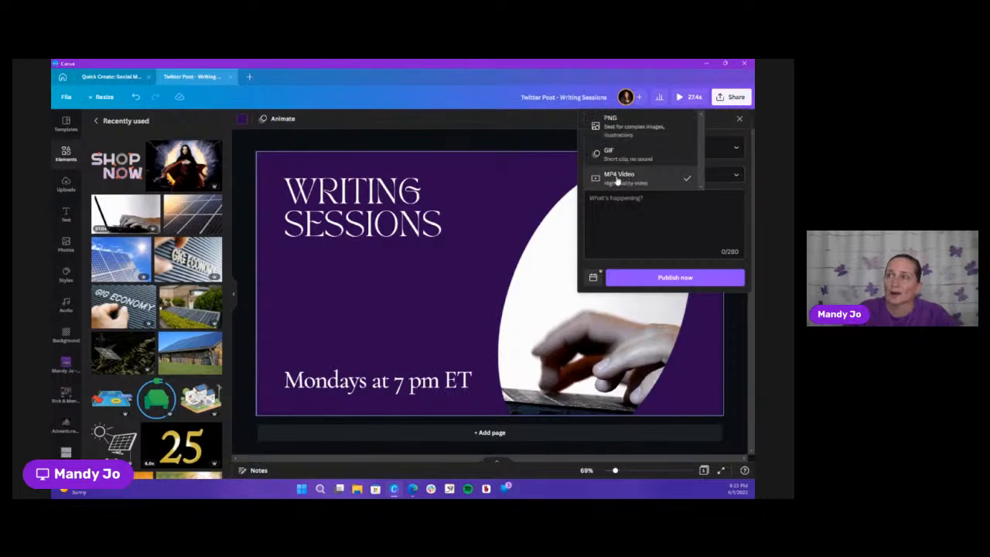
pyautogui.click(655, 157)
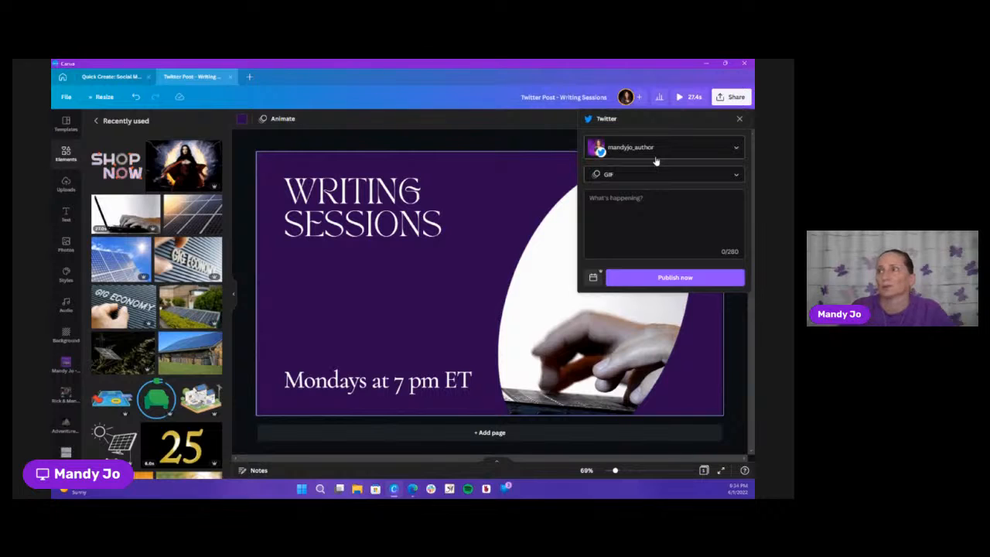
# Begin the tweet caption with the line "Writing sessions on Mondays at 7 pm ET."
pyautogui.click(664, 207)
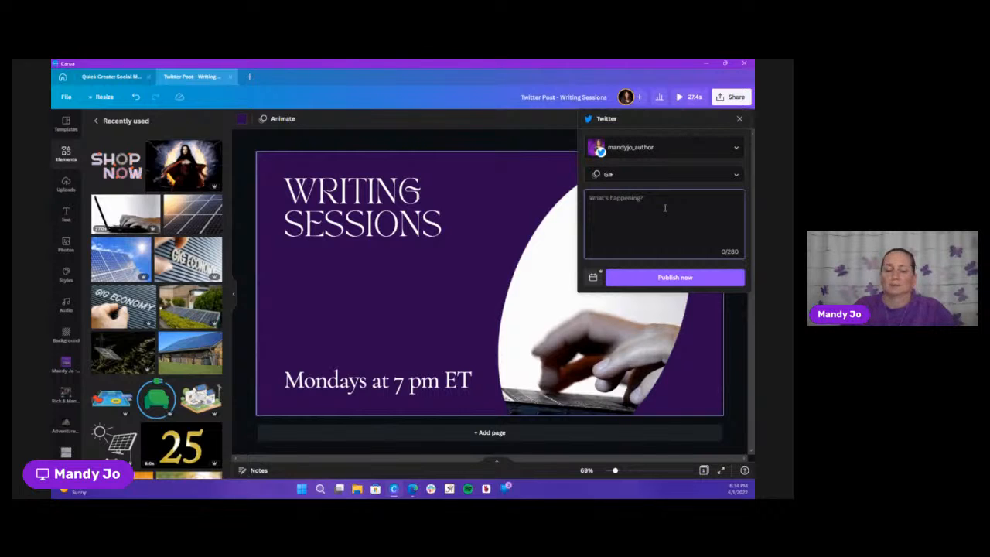
pyautogui.write('Wri')
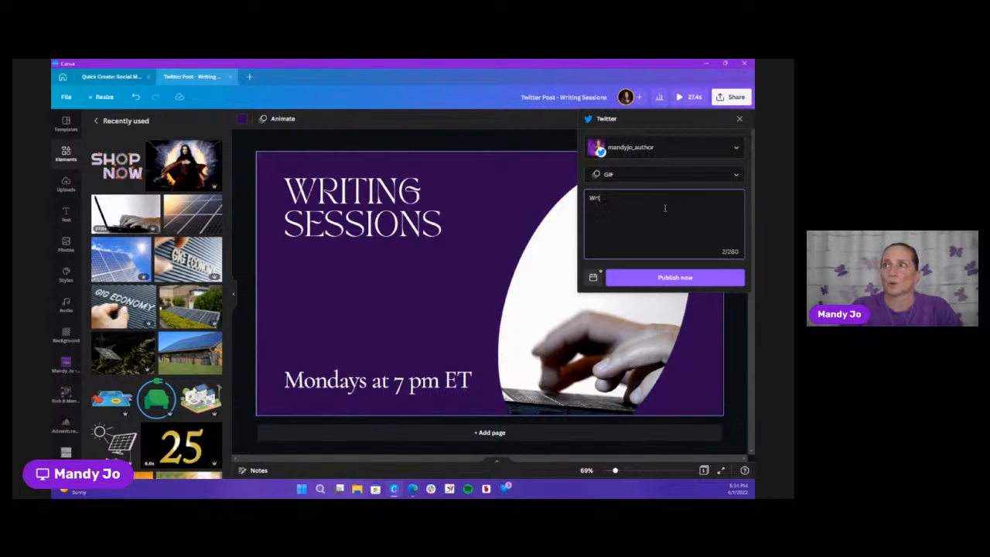
pyautogui.write('ting s')
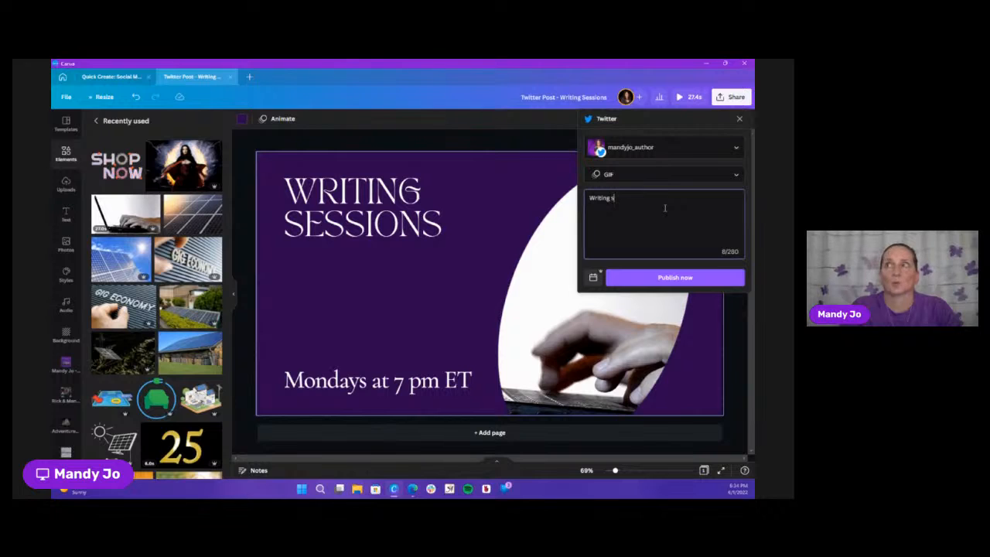
pyautogui.write('essions on')
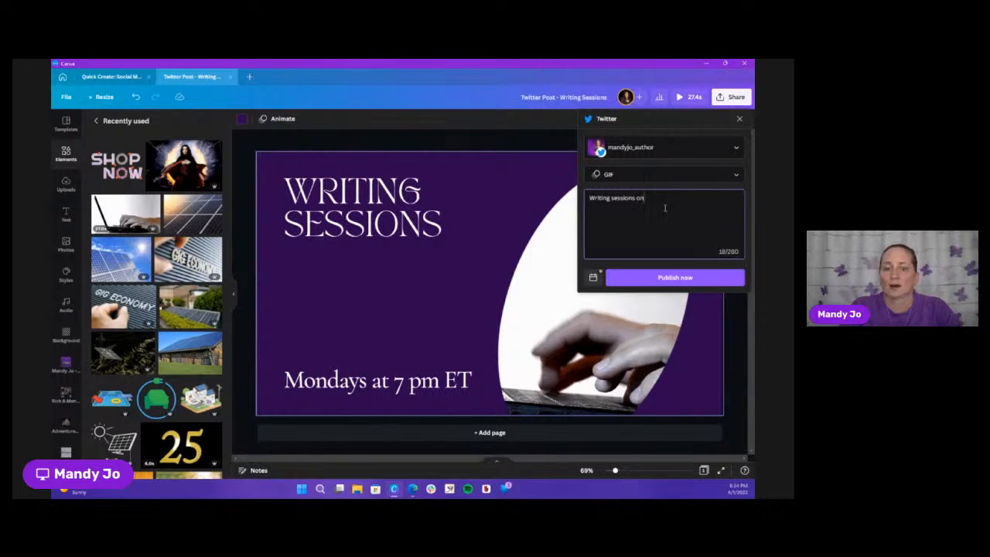
pyautogui.write(' Mondays at 7')
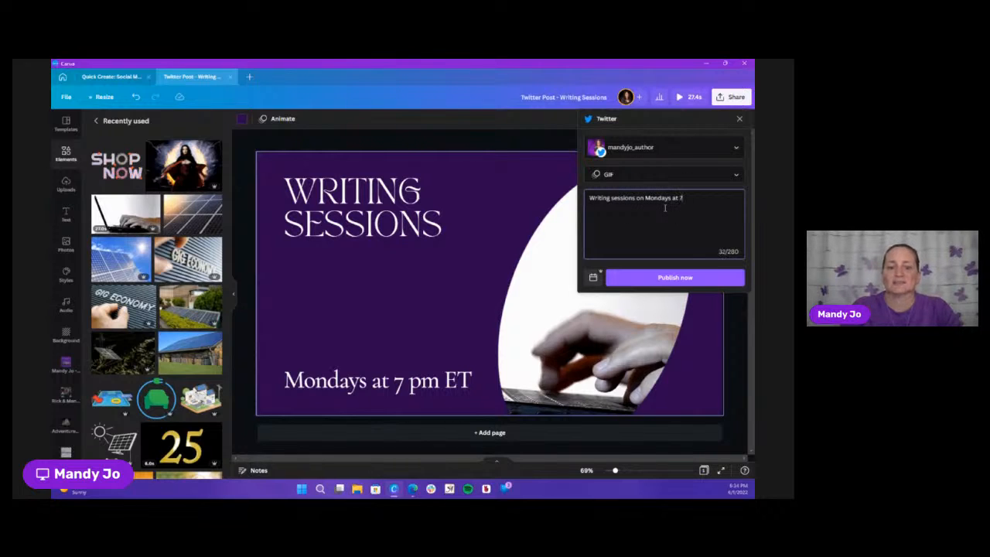
pyautogui.write(' pm ET')
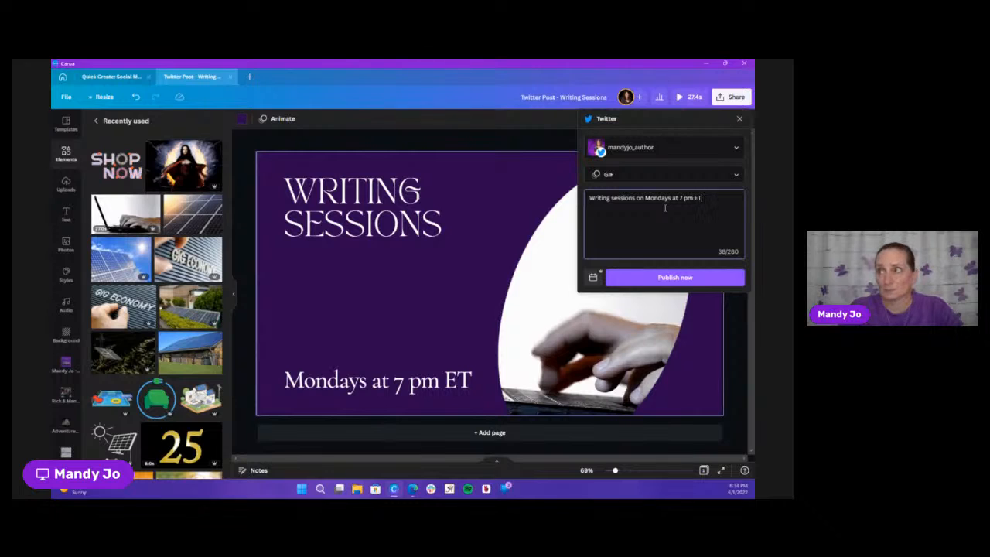
pyautogui.press('Return')
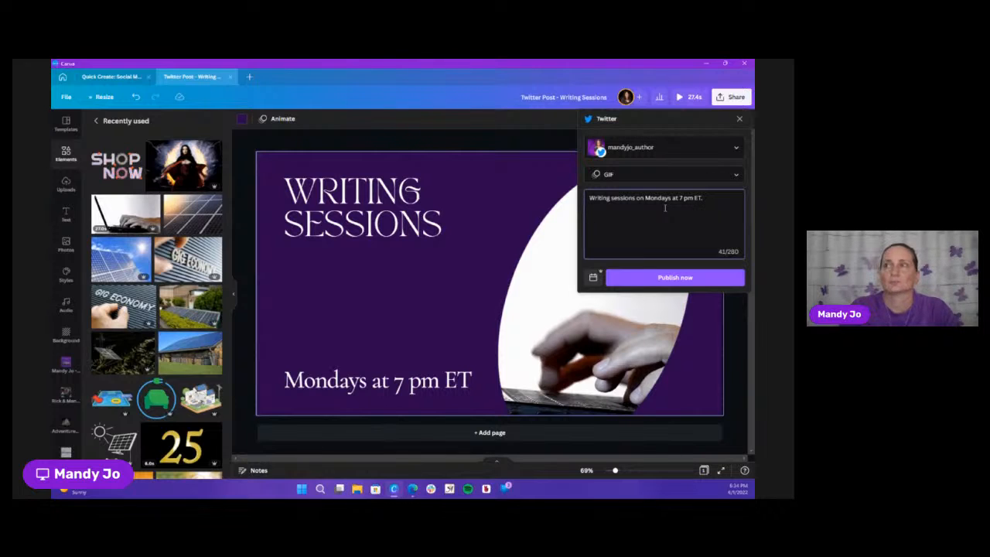
# Add the line "Let me know if you want an invite." to the tweet caption as a new paragraph
pyautogui.write('Leave')
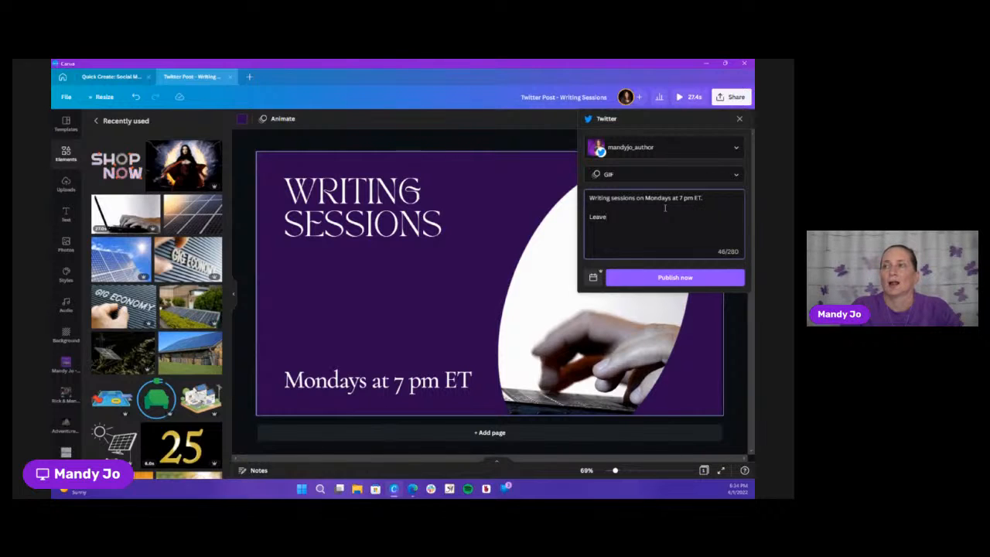
pyautogui.press('BackSpace')
pyautogui.press('BackSpace')
pyautogui.press('BackSpace')
pyautogui.press('BackSpace')
pyautogui.write('et me know if you want')
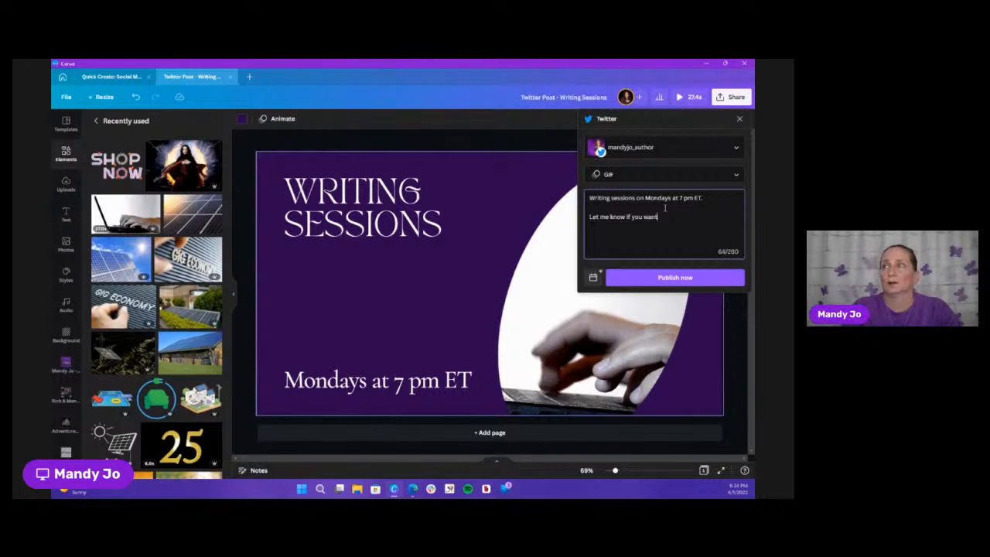
pyautogui.write(' an invite.')
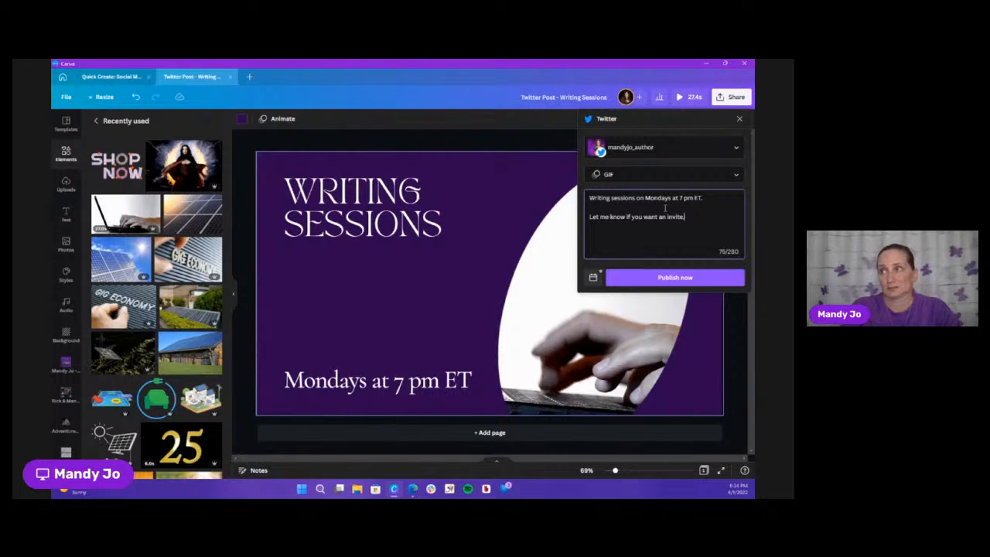
# End the tweet caption with the hashtags "#WritingCommunity #amwriting" and publish the post immediately
pyautogui.press('Return')
pyautogui.write('#')
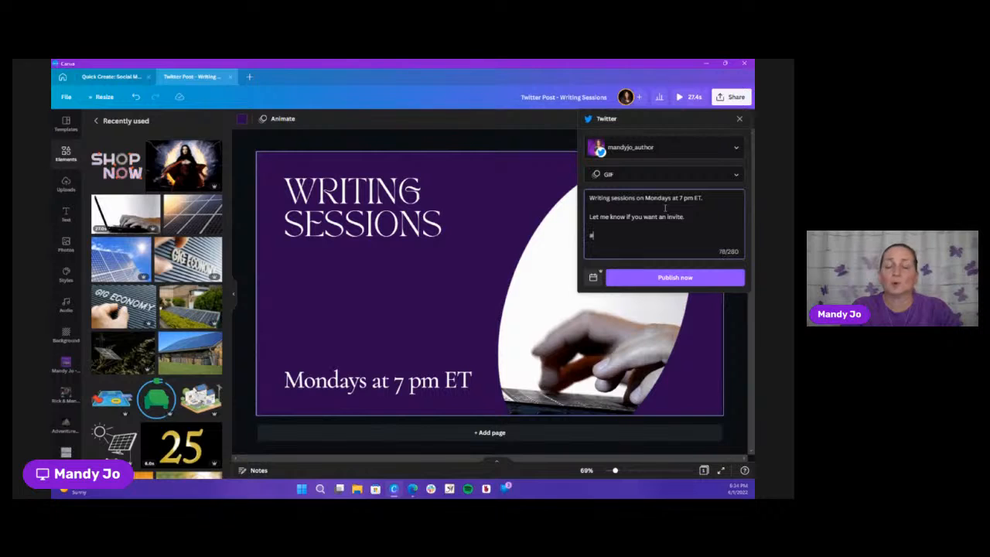
pyautogui.write('WritingC')
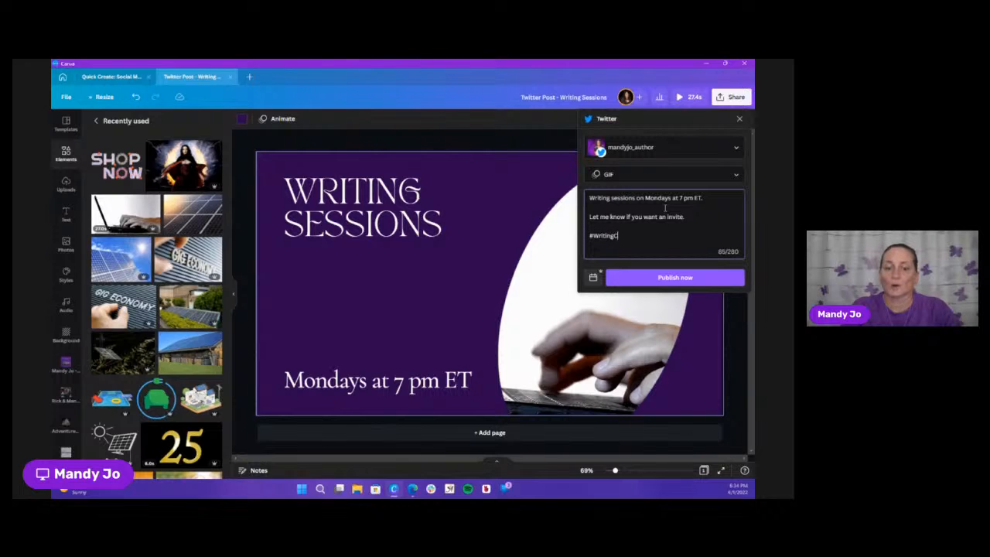
pyautogui.write('ommunity')
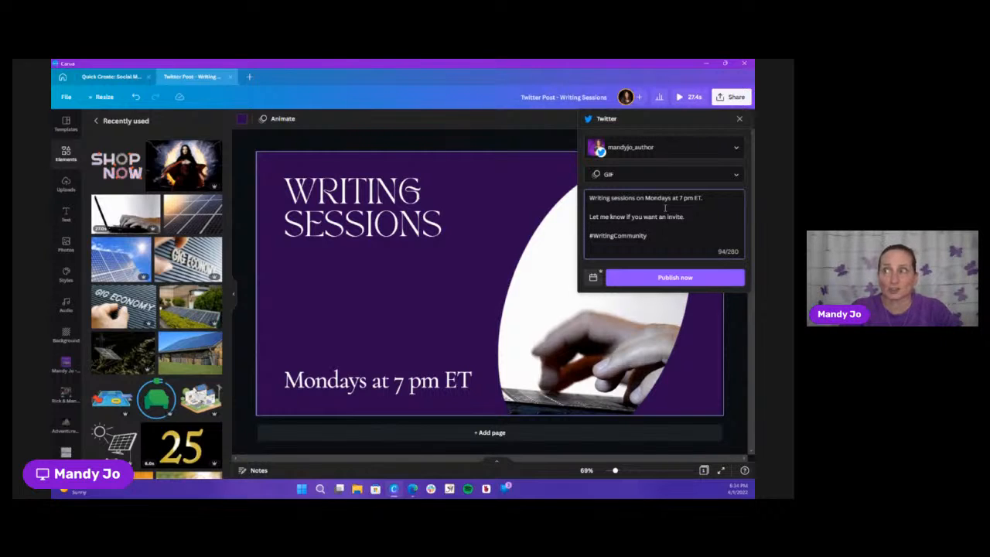
pyautogui.write(' #')
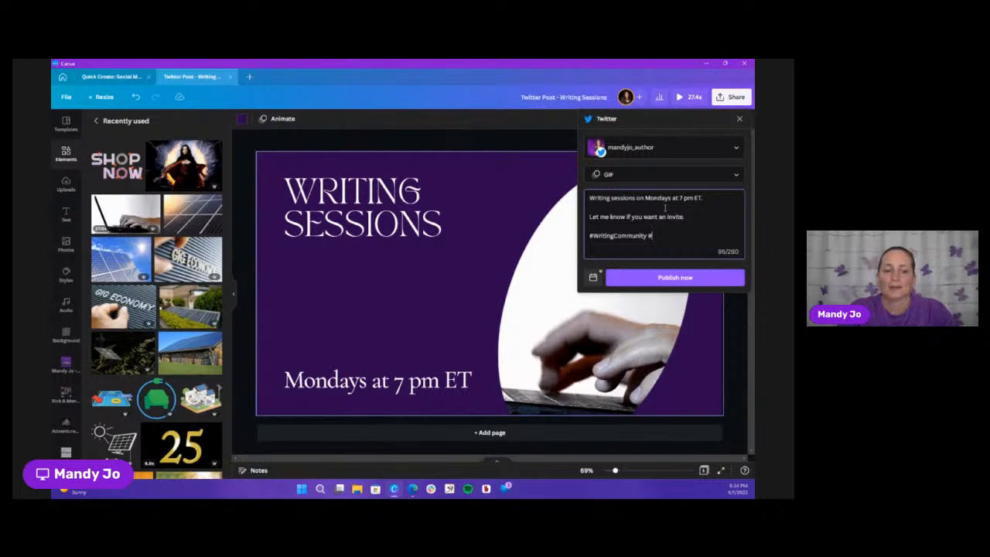
pyautogui.write('amwriting')
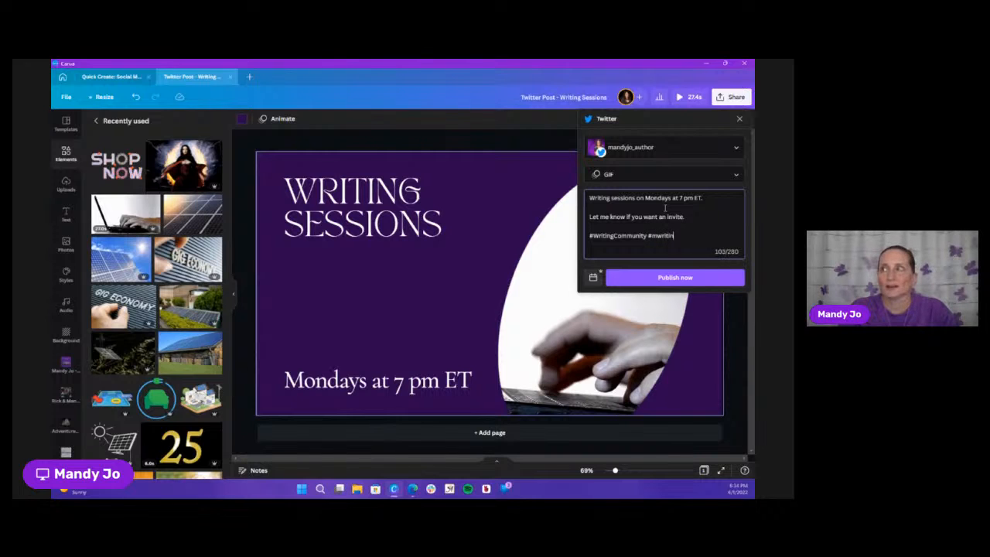
pyautogui.press('BackSpace')
pyautogui.press('BackSpace')
pyautogui.press('BackSpace')
pyautogui.press('BackSpace')
pyautogui.press('BackSpace')
pyautogui.press('BackSpace')
pyautogui.press('BackSpace')
pyautogui.press('BackSpace')
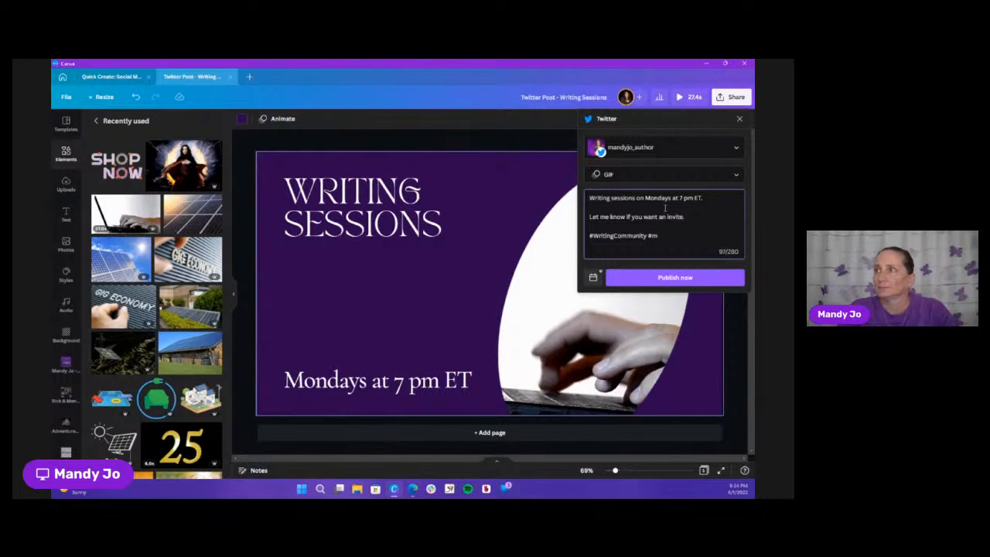
pyautogui.write('amwriting')
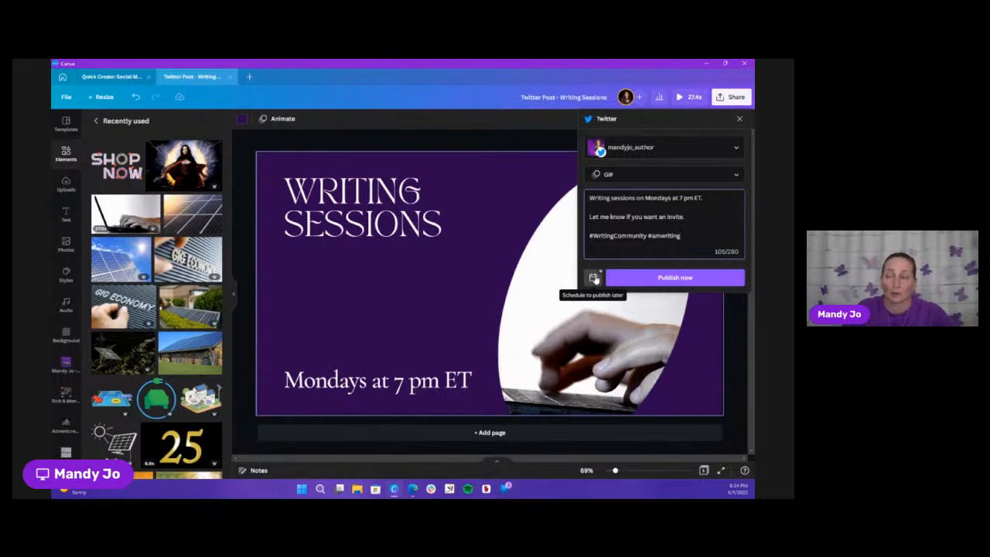
pyautogui.click(687, 279)
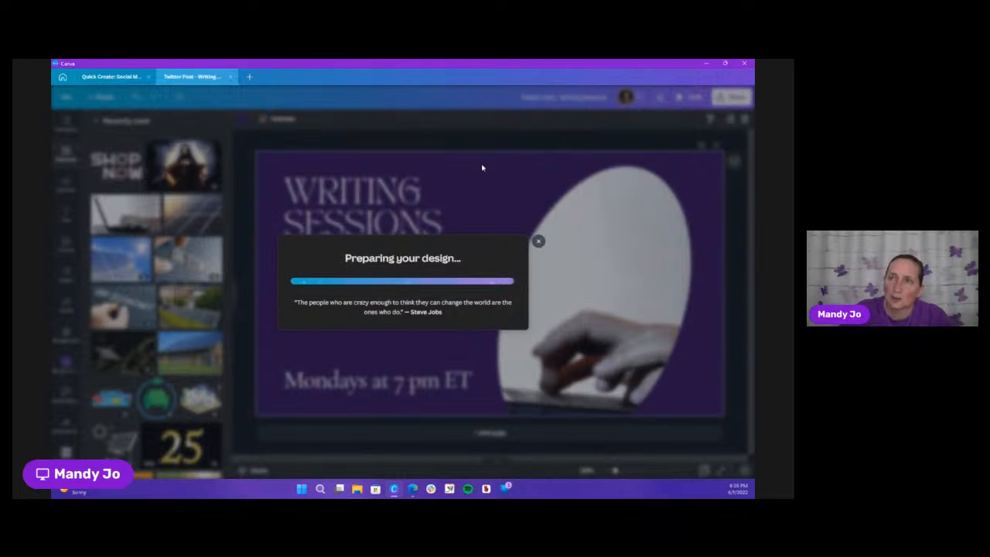
# View the overview of all projects and folders, check the Twitter post again and minimize the Canva window
pyautogui.click(63, 77)
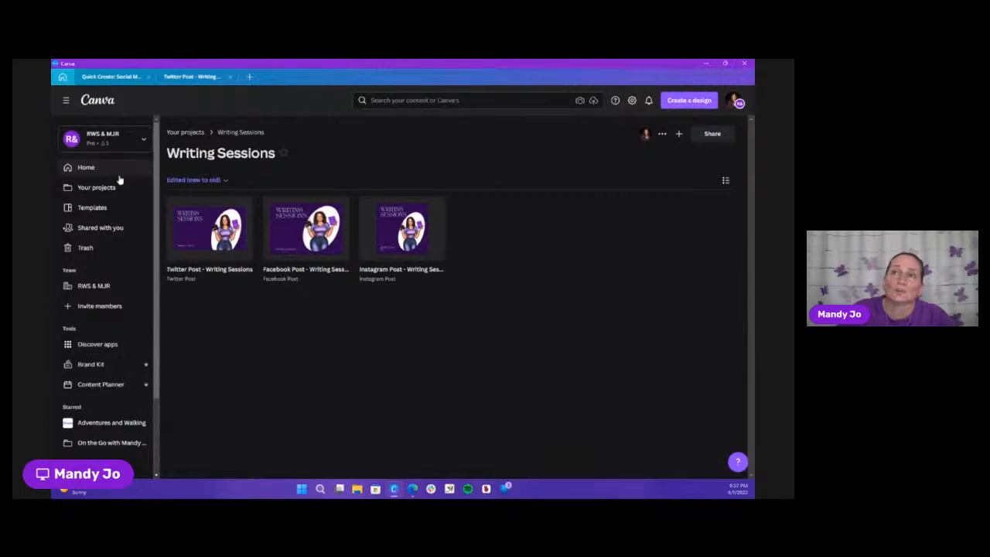
pyautogui.click(184, 133)
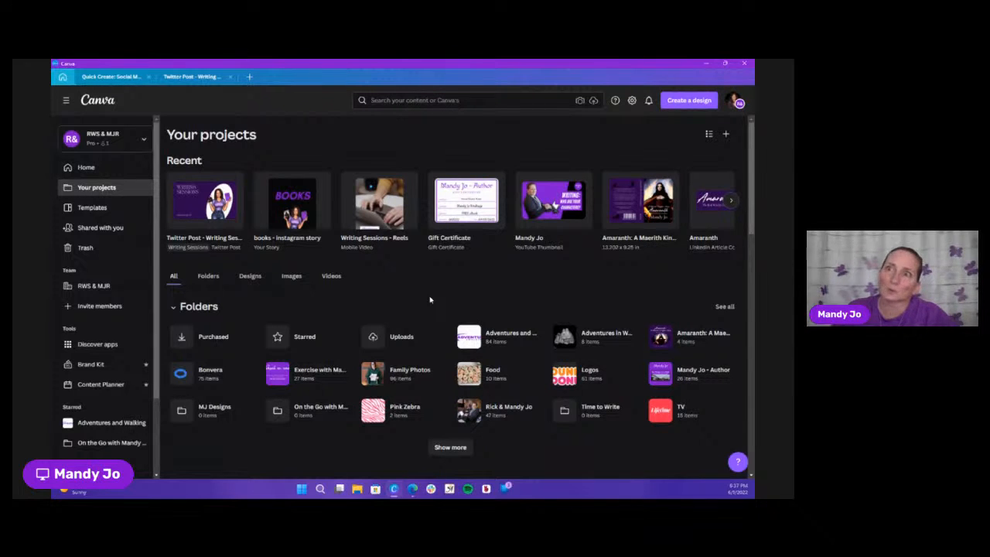
pyautogui.click(191, 78)
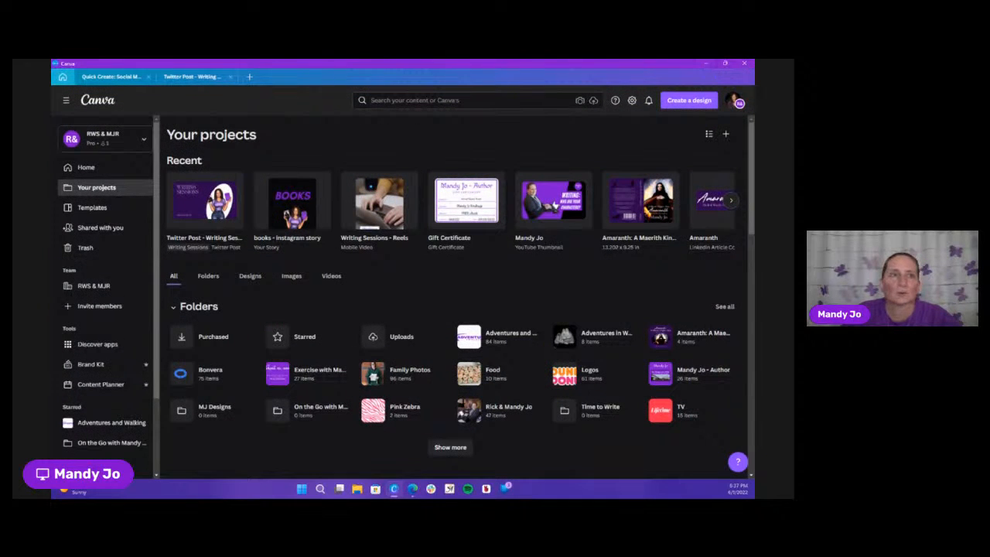
pyautogui.click(706, 64)
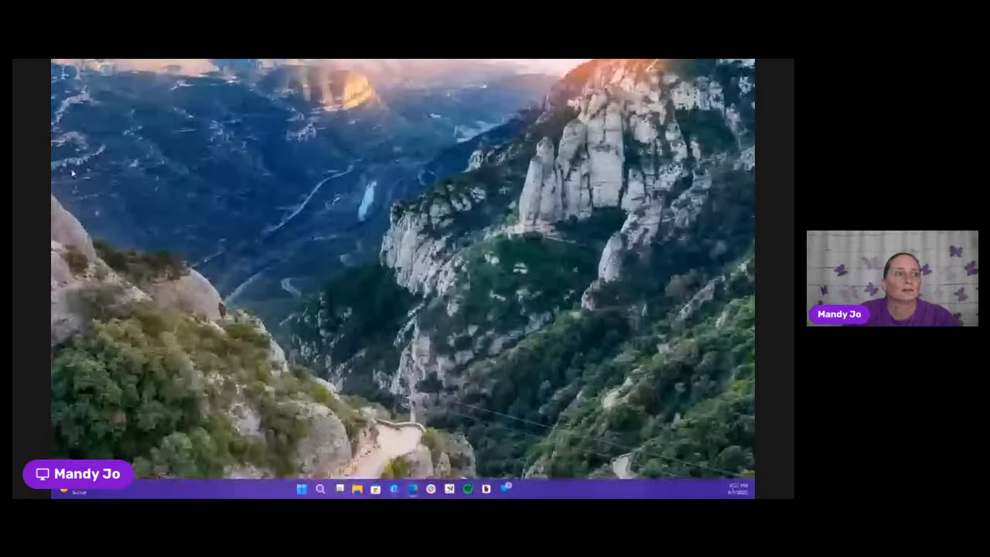